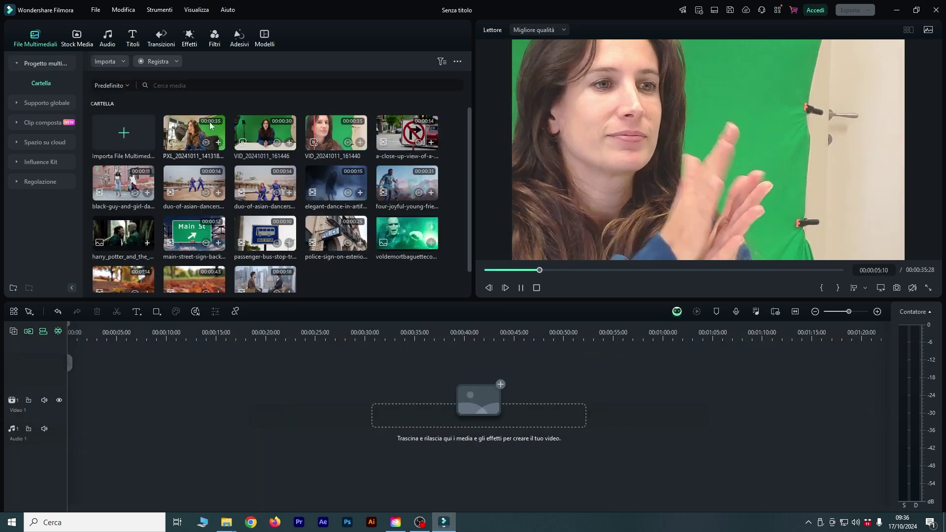
Select the clips PXL_20241011_141318, VID_20241011_161446 and VID_20241011_161440 and start creating a multi-camera clip from them.
click(264, 133)
click(328, 131)
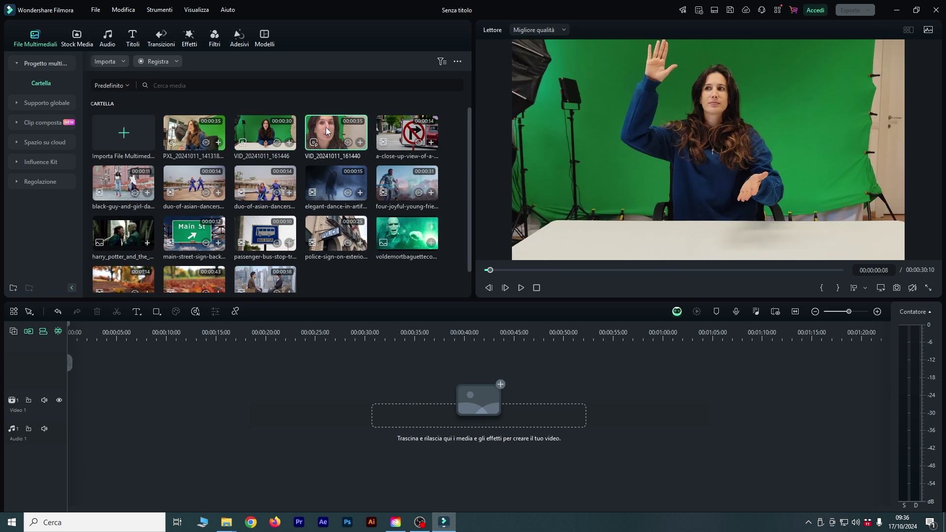
key(space)
key(Left)
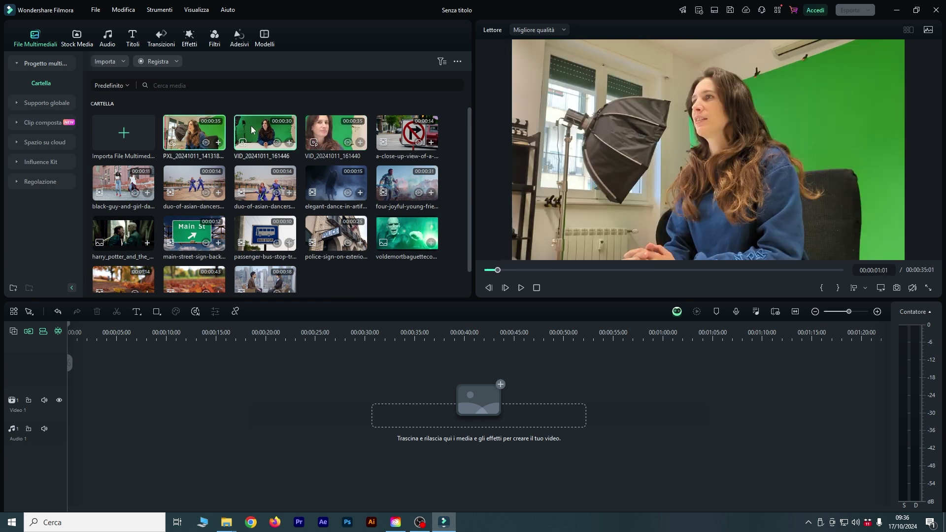
click(319, 129)
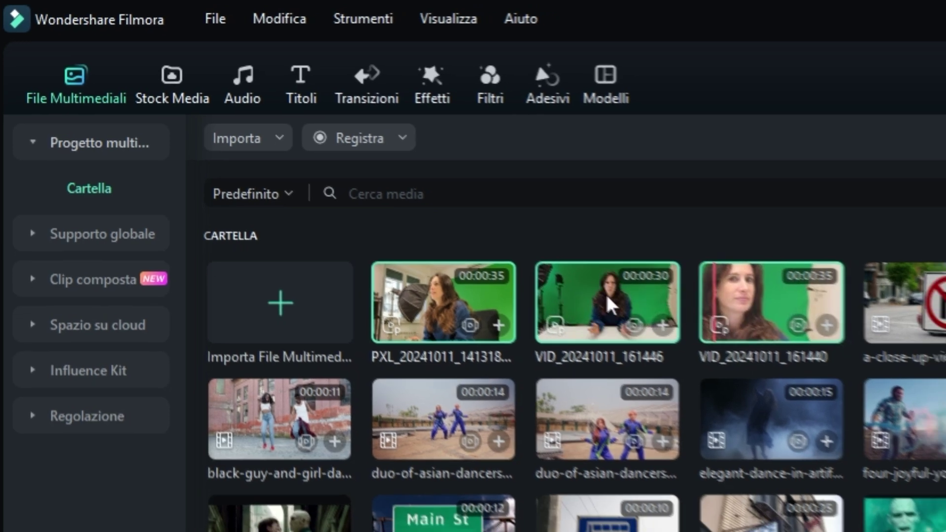
right_click(627, 312)
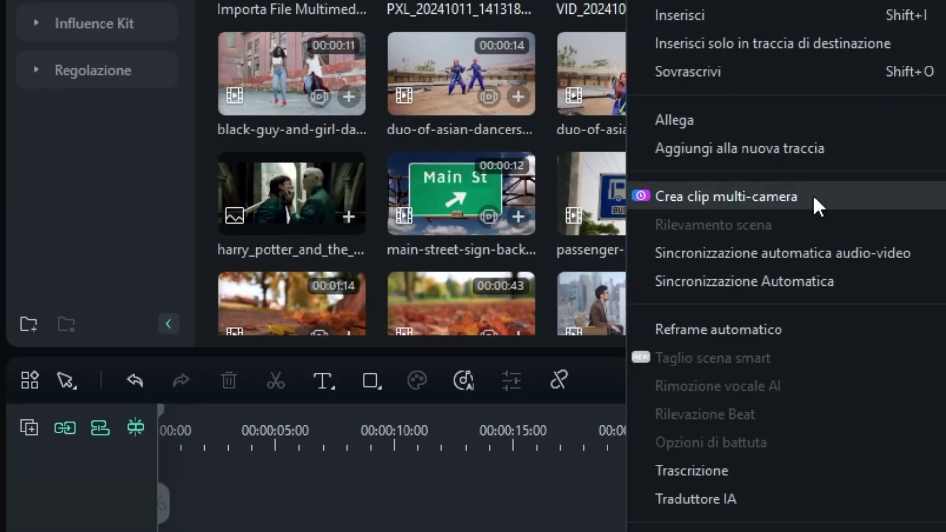
click(814, 196)
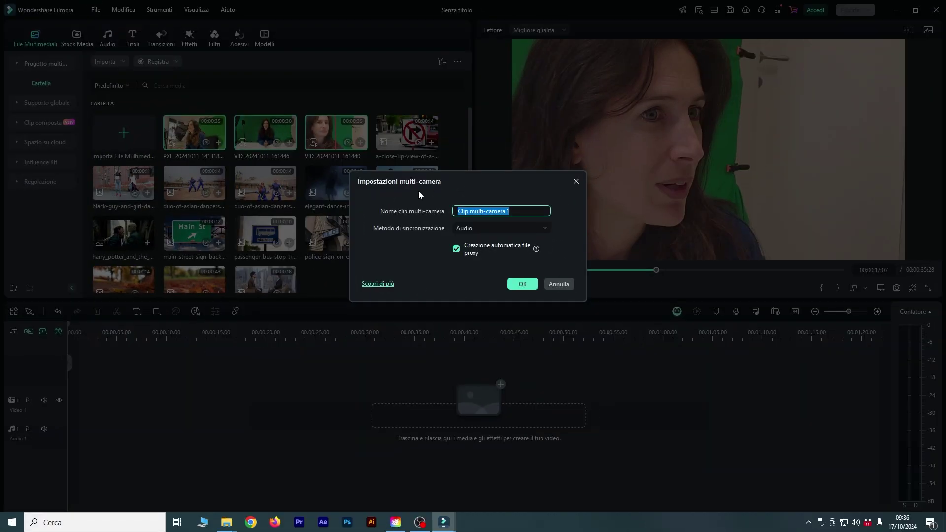
Name the multi-camera clip MULTI-CAM, set its synchronization method to Audio and create it.
text(MULTI-CAM)
click(477, 225)
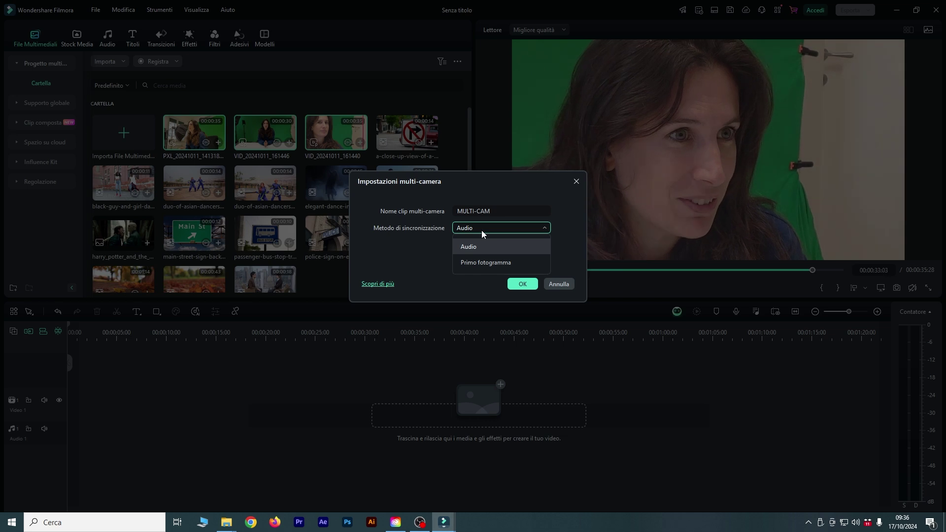
click(481, 247)
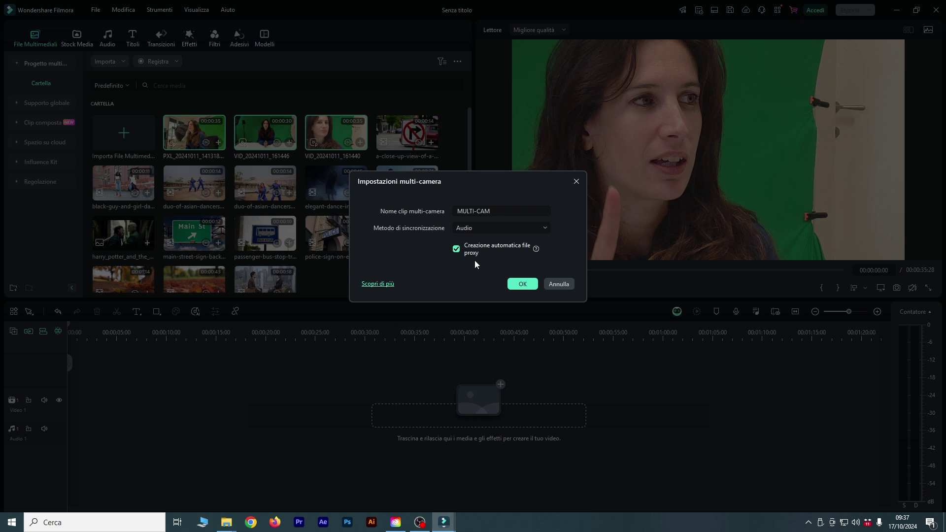
click(457, 249)
click(456, 248)
click(458, 251)
click(459, 251)
click(459, 251)
click(523, 284)
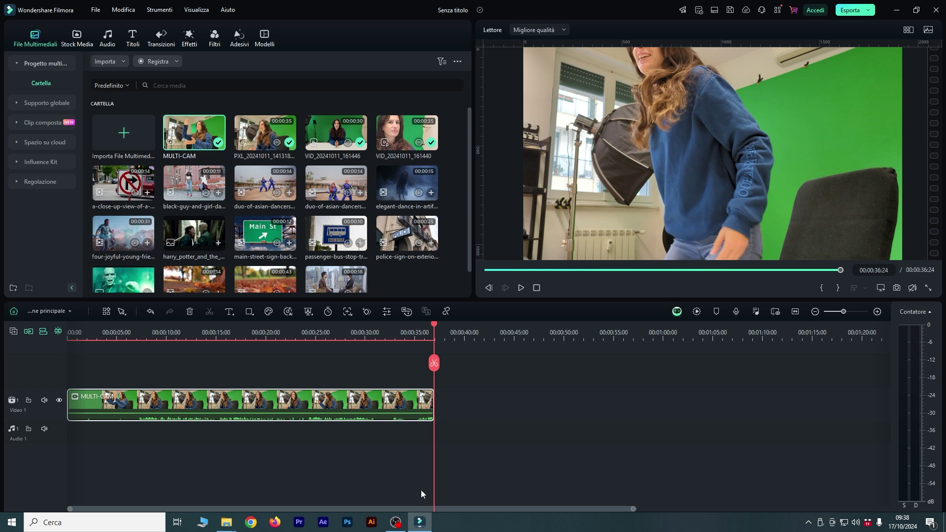
Scrub through the start of the MULTI-CAM clip and turn on the enlarged multi-camera view.
drag(297, 338, 80, 410)
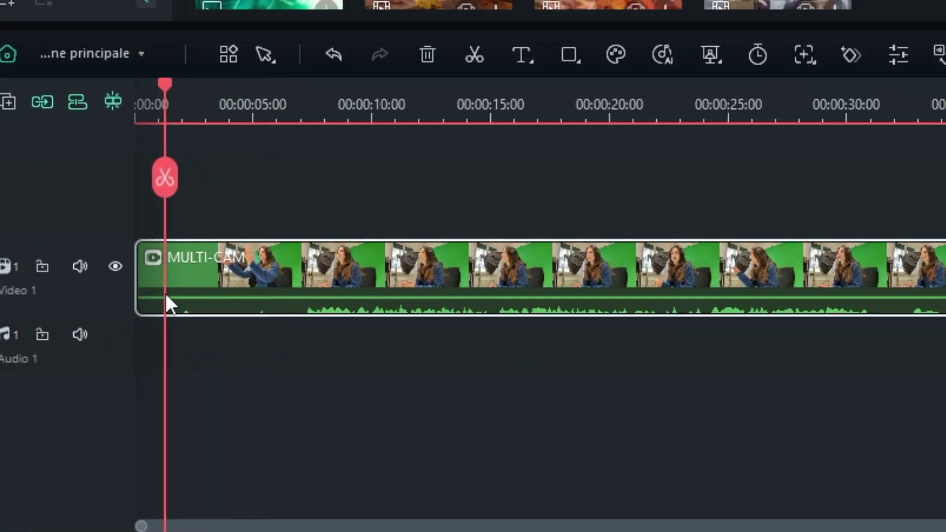
drag(167, 303, 232, 312)
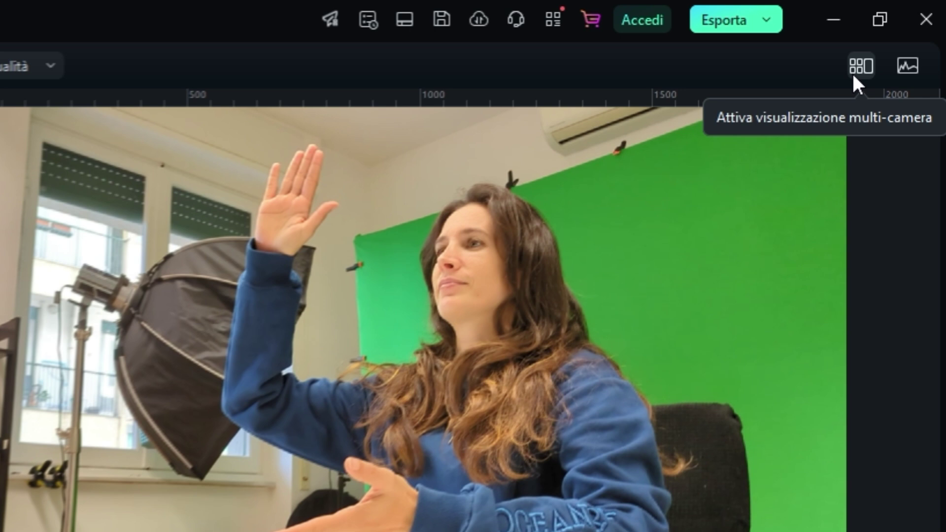
click(853, 73)
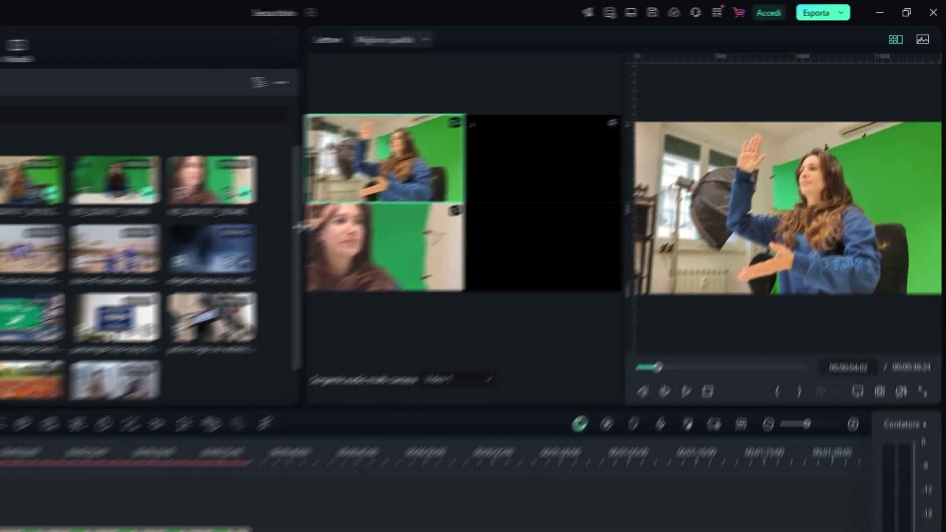
drag(302, 228, 284, 189)
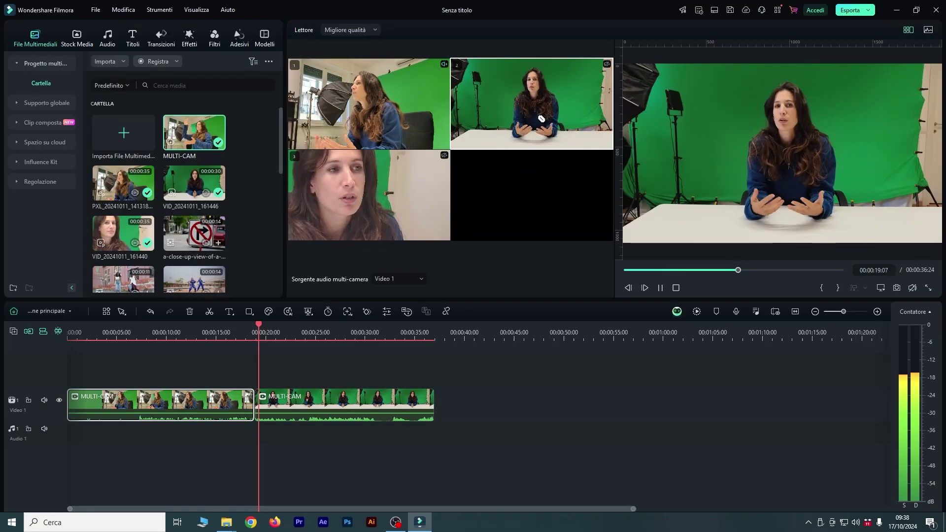
Switch angles during playback to camera 1, camera 3, camera 2 and camera 1 again, and assign camera 2 to the first segment.
click(420, 110)
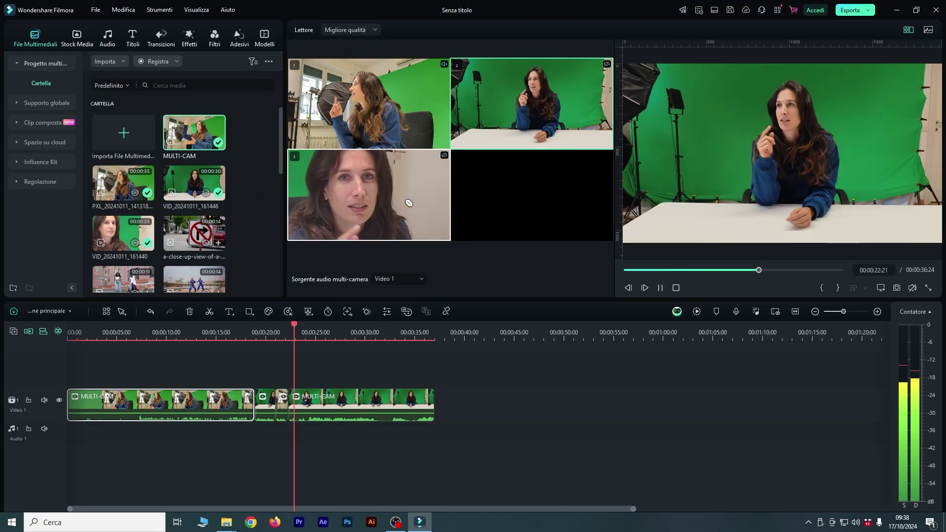
click(393, 196)
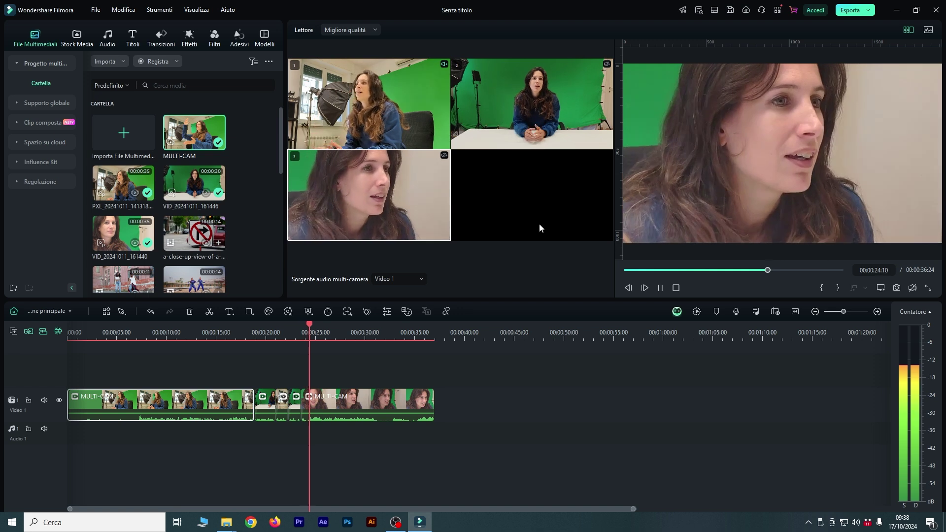
click(473, 128)
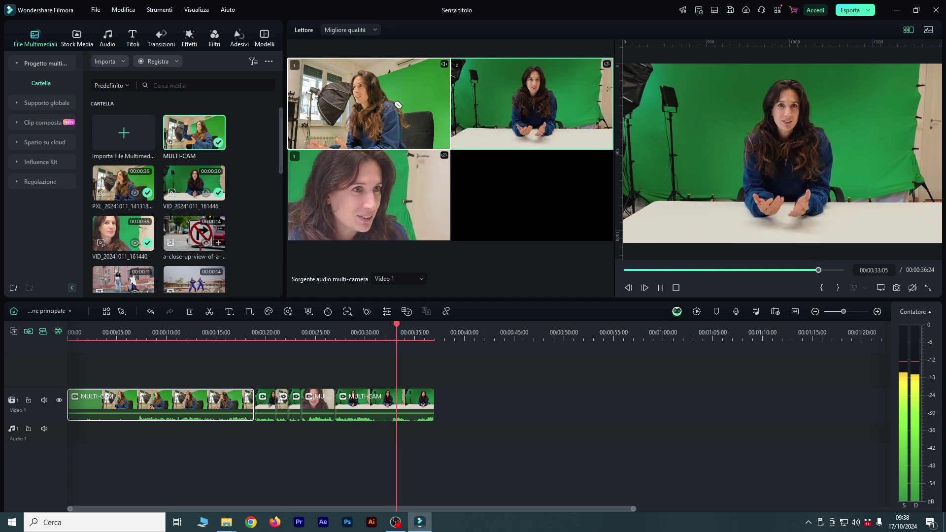
click(404, 134)
drag(800, 117, 534, 184)
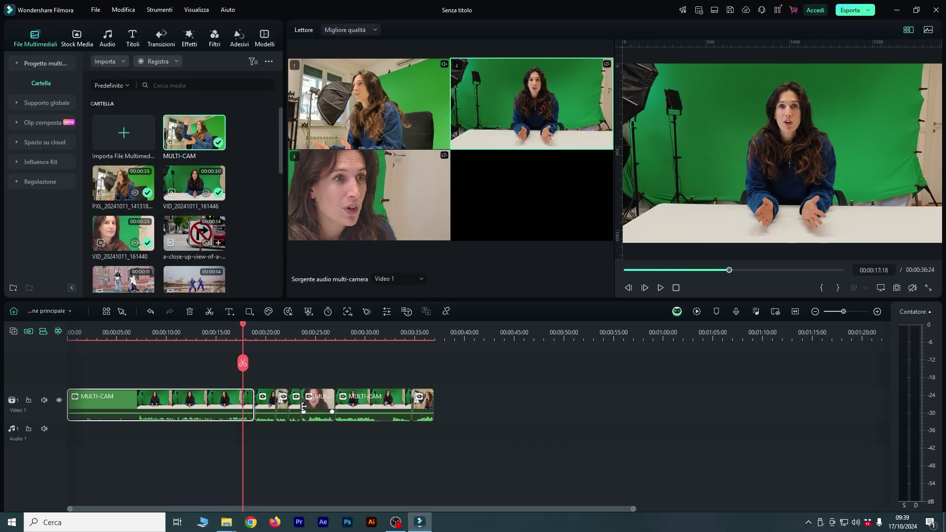
Try to adjust the end of the short camera 1 segment that lies just before the 23-second mark.
scroll(509, 511, up, 3)
scroll(509, 511, up, 1)
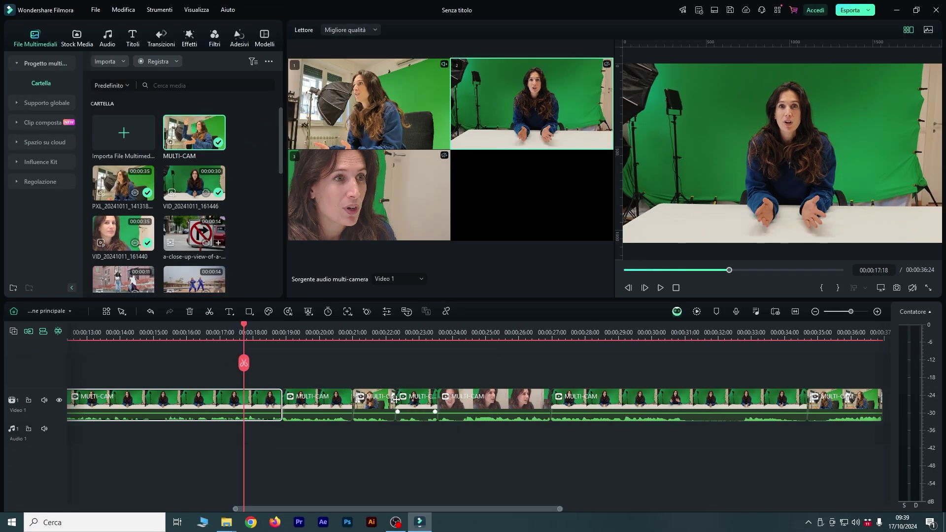
click(390, 406)
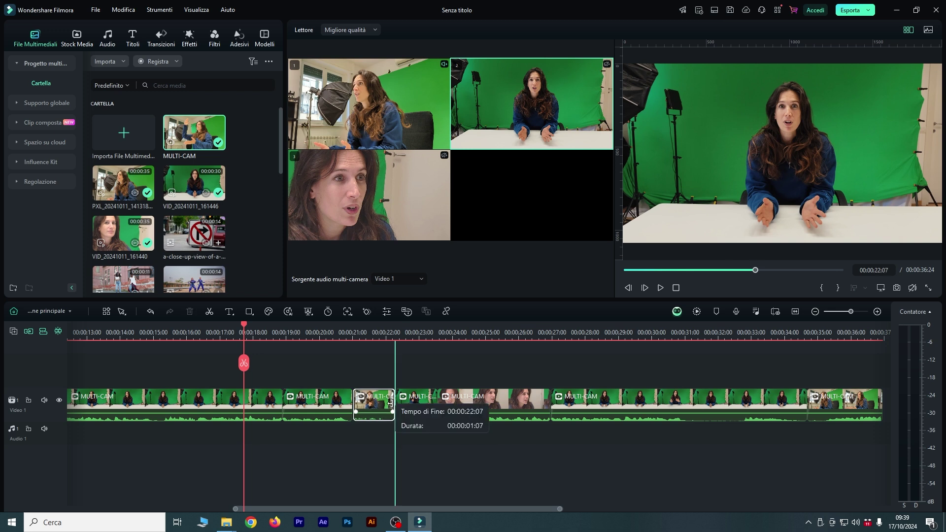
scroll(537, 386, down, 3)
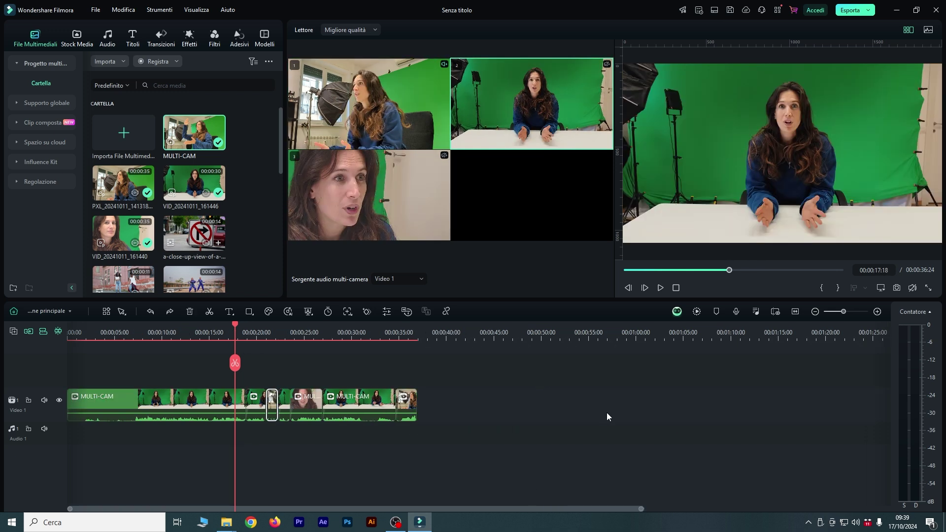
scroll(607, 413, down, 3)
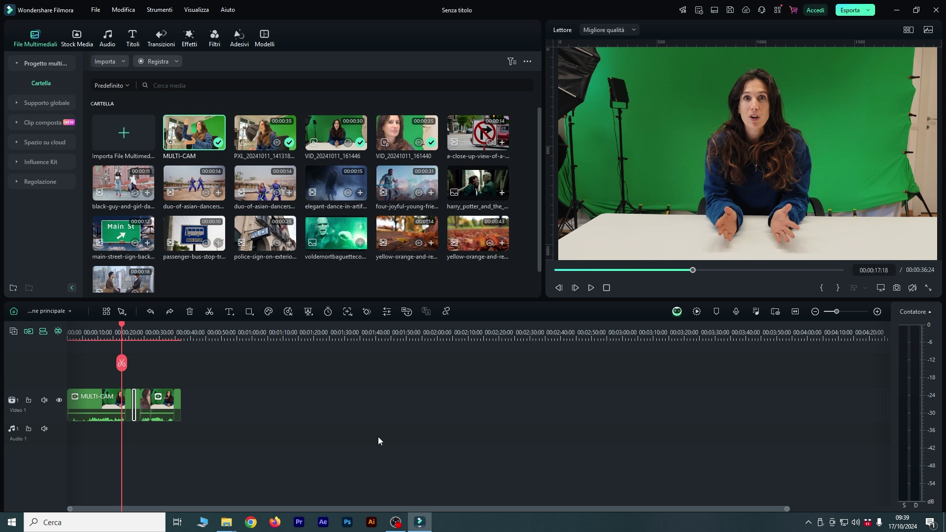
Delete all clips from the timeline and add the passenger bus stop clip at the start of video track 1.
key(ctrl+a)
key(Delete)
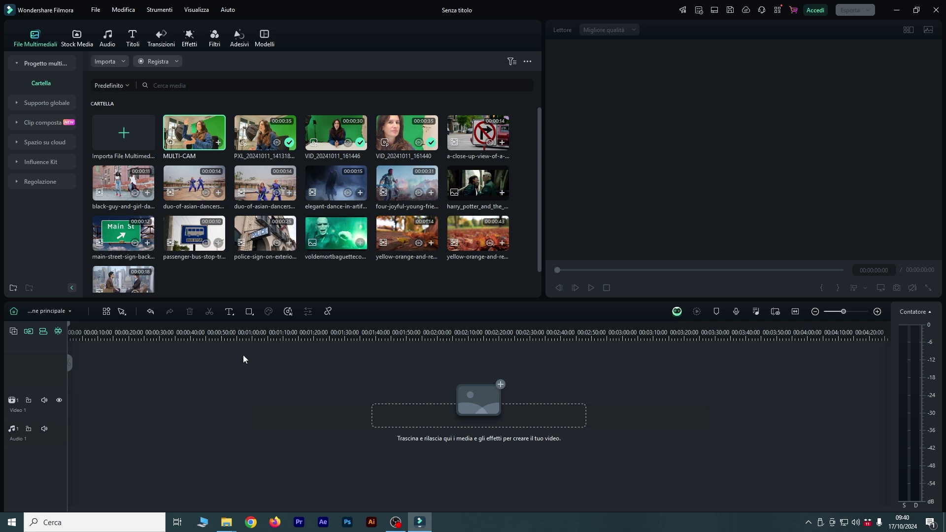
drag(191, 233, 64, 419)
click(530, 286)
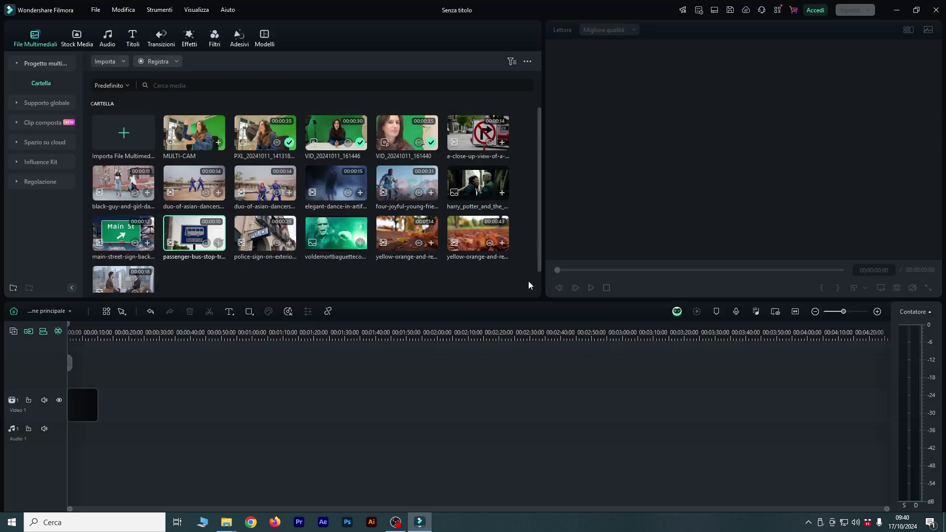
Enable planar tracking in the bus stop clip's AI tools and choose the Auto tracker.
drag(69, 327, 81, 332)
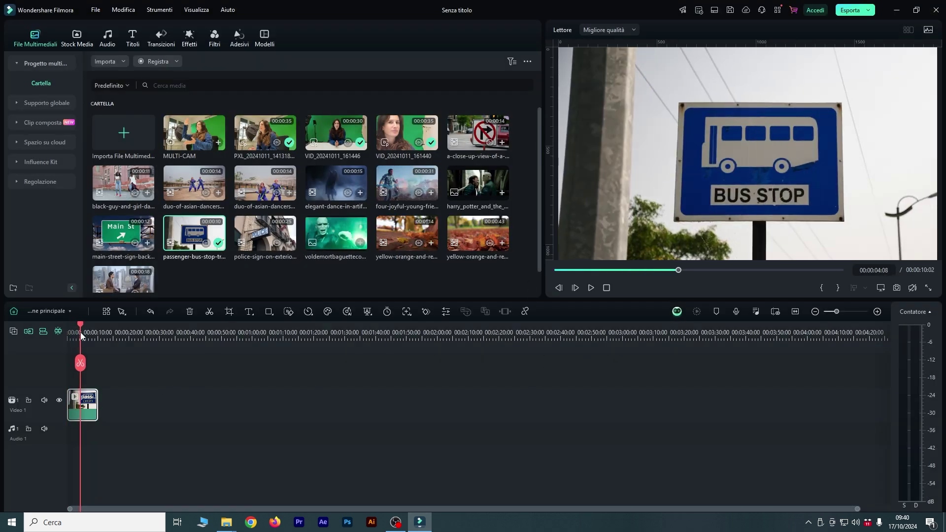
key(shift+z)
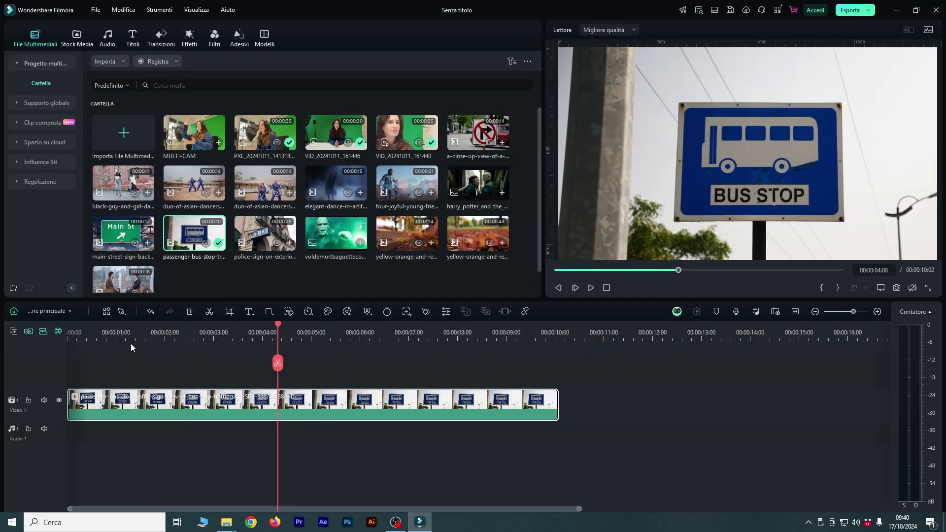
key(space)
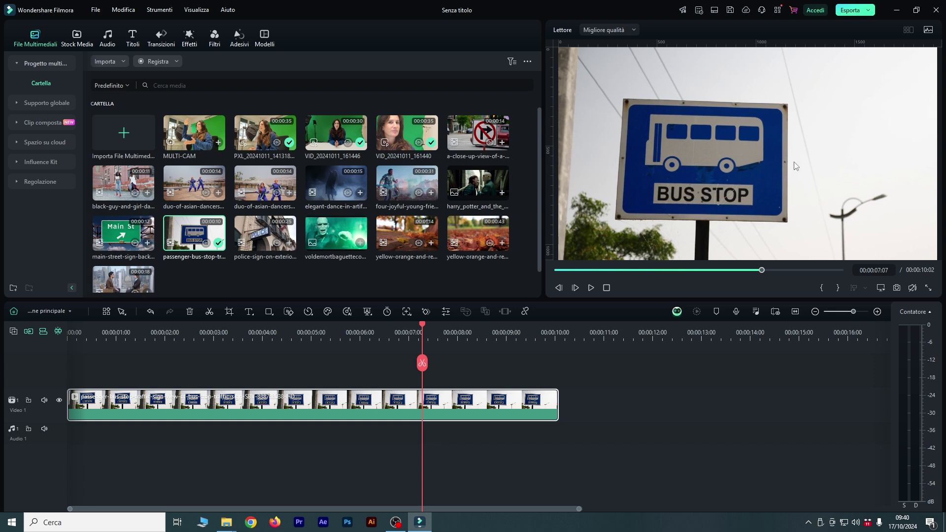
double_click(278, 404)
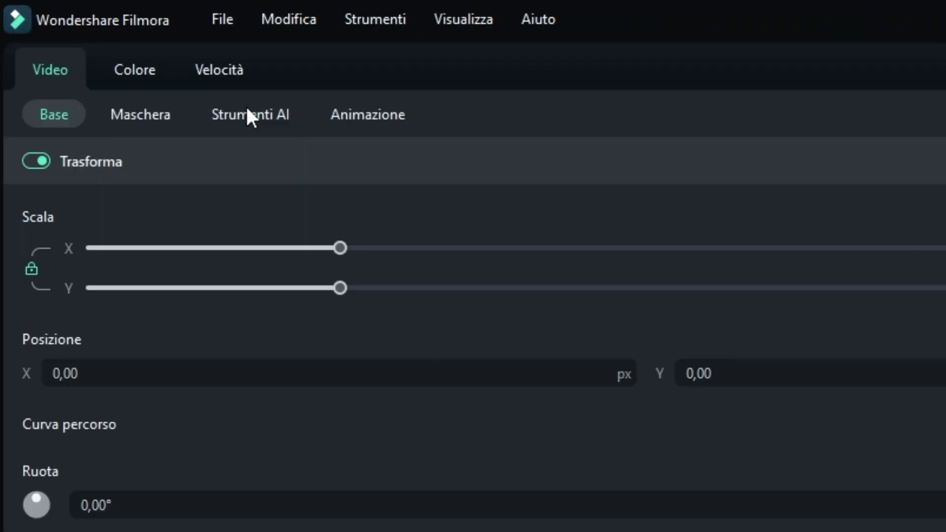
click(105, 47)
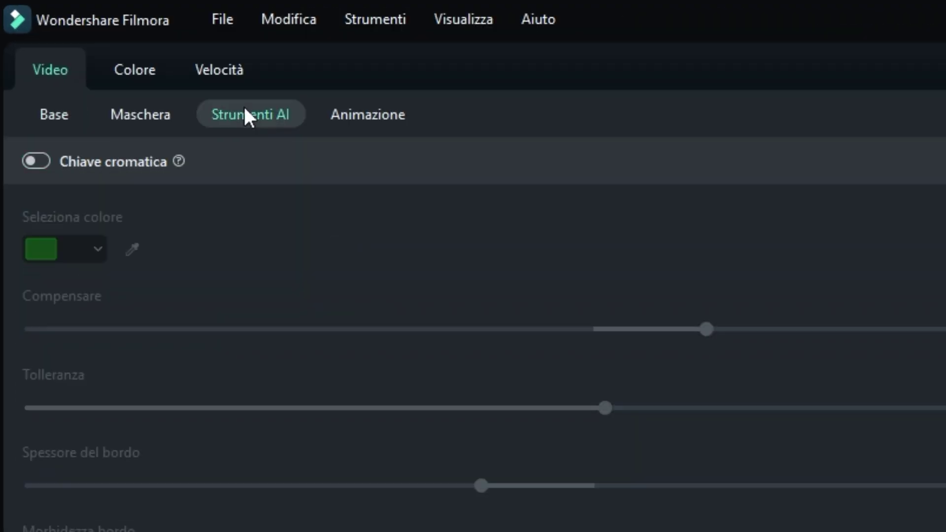
scroll(424, 390, up, 5)
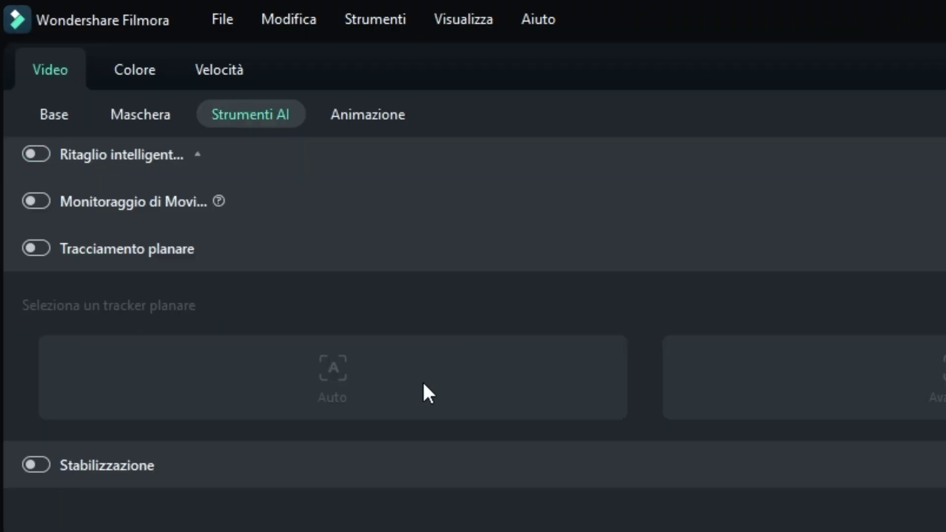
click(89, 251)
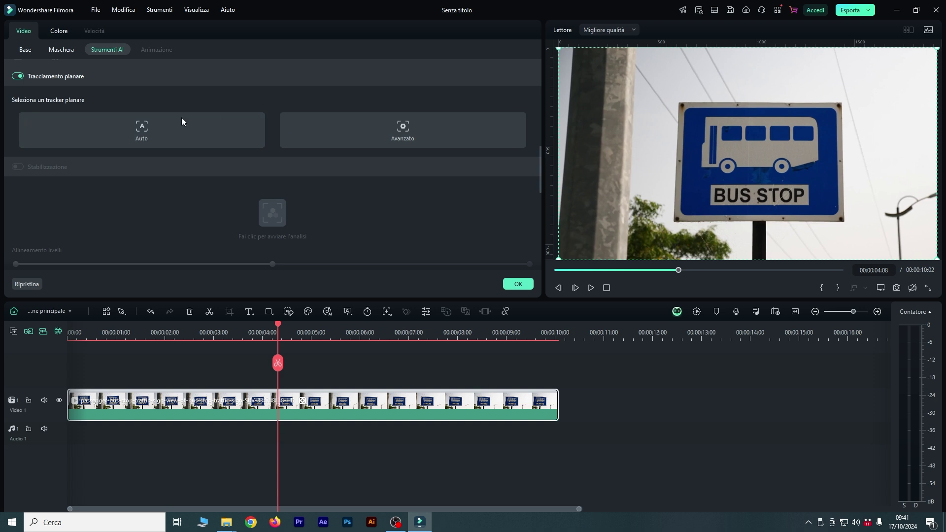
click(225, 129)
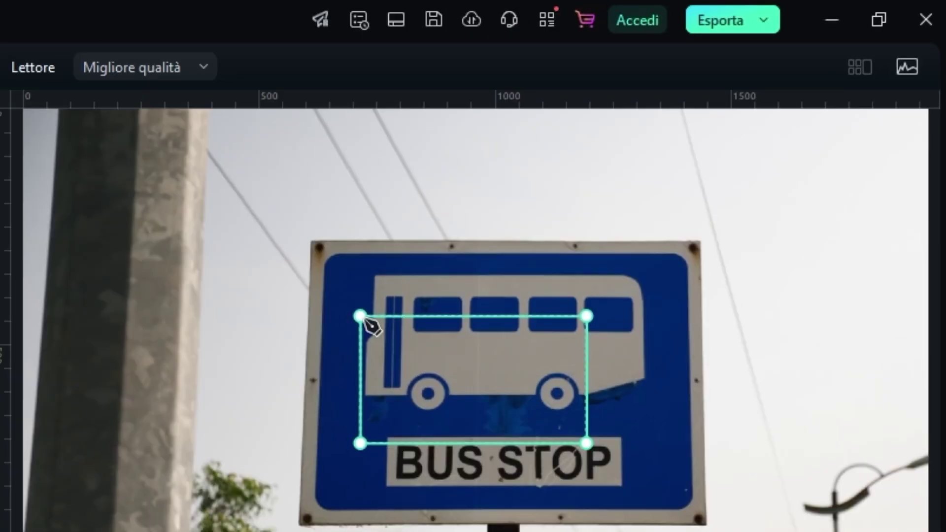
Position the planar tracker's four corners on the corners of the bus stop sign at 00:00:04:08.
drag(700, 134, 680, 106)
drag(316, 250, 316, 247)
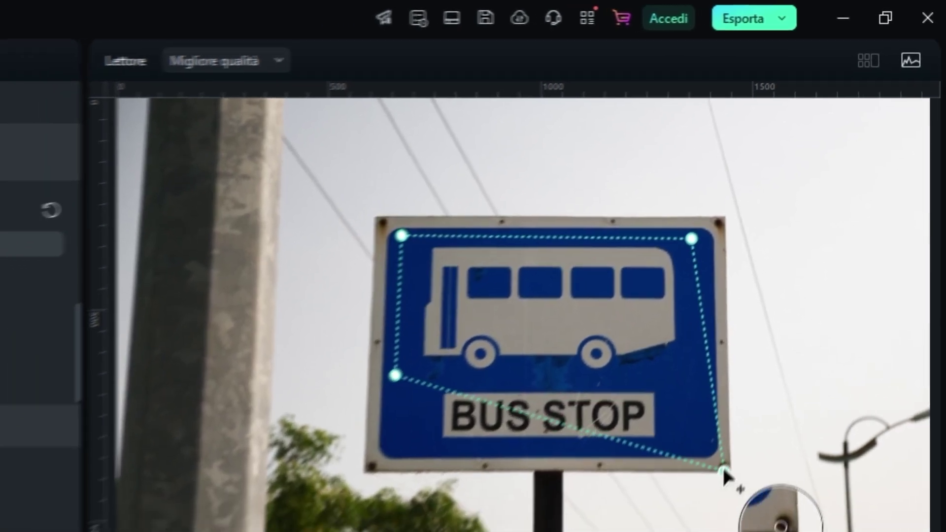
drag(694, 527, 700, 520)
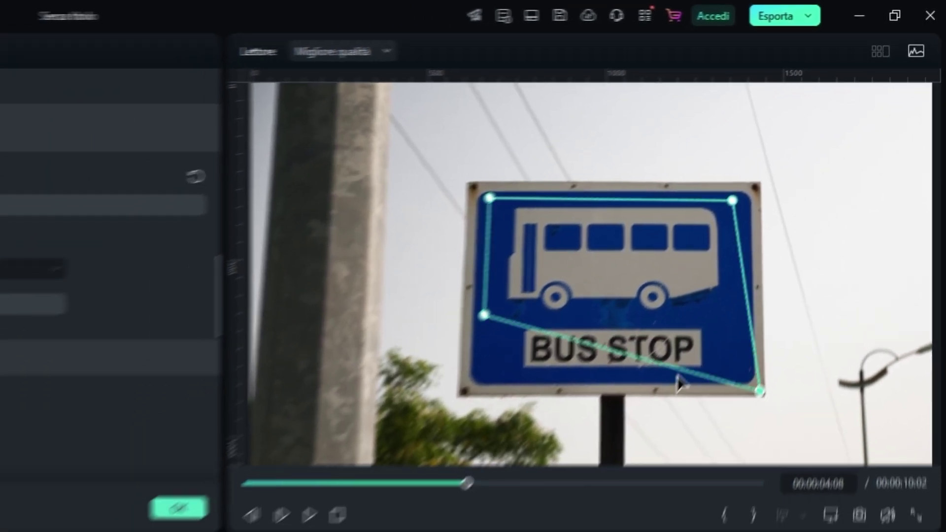
drag(335, 414, 307, 518)
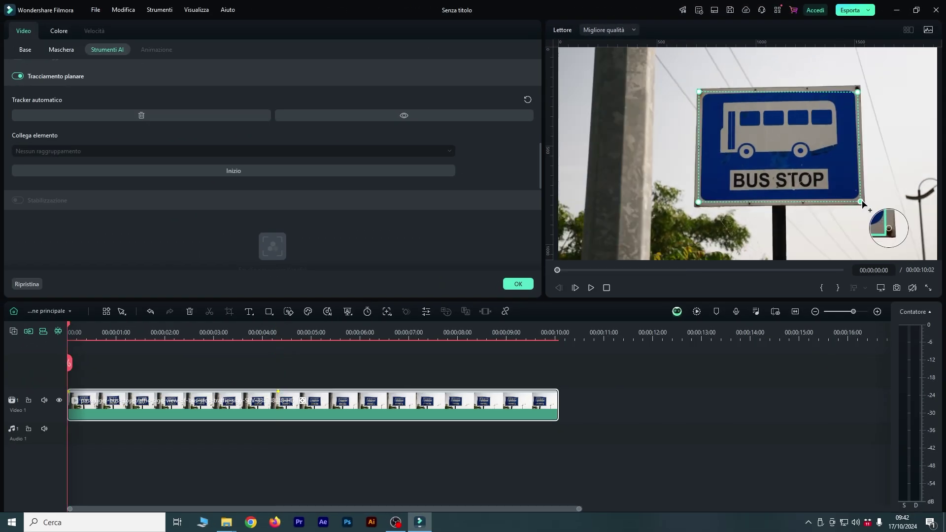
Refine the tracker corners on the bus stop sign at the clip's first frame, and run the planar tracking.
drag(862, 200, 862, 201)
drag(858, 92, 857, 92)
click(266, 170)
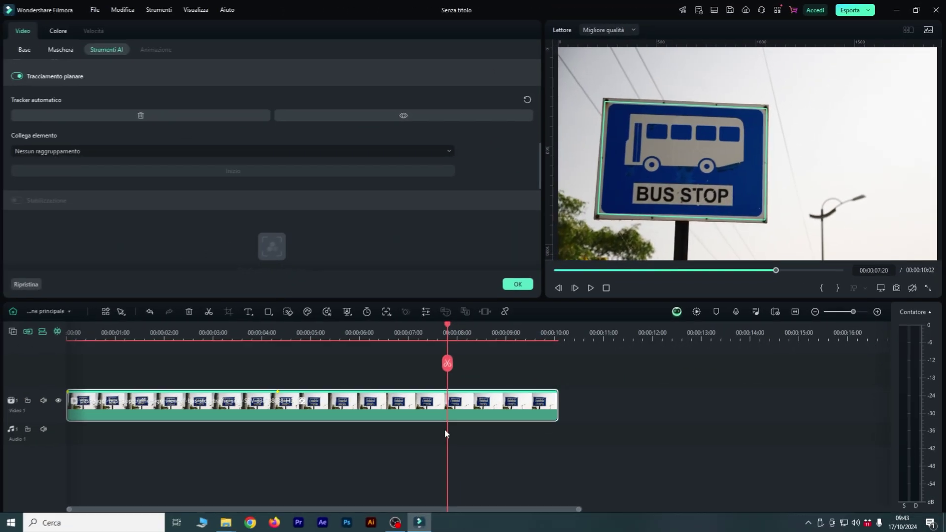
drag(466, 424, 69, 414)
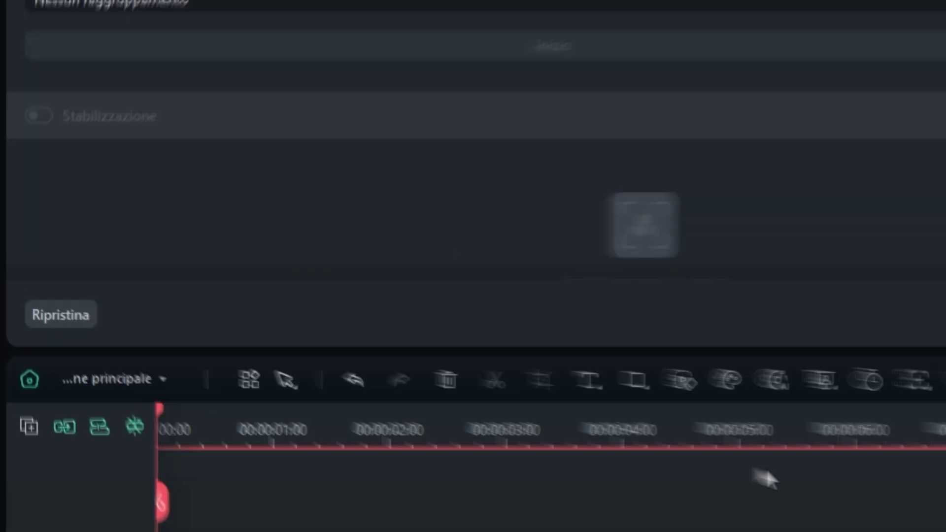
Draw a rectangle shape covering the bus stop sign and extend its clip to the end of the bus stop clip.
click(271, 314)
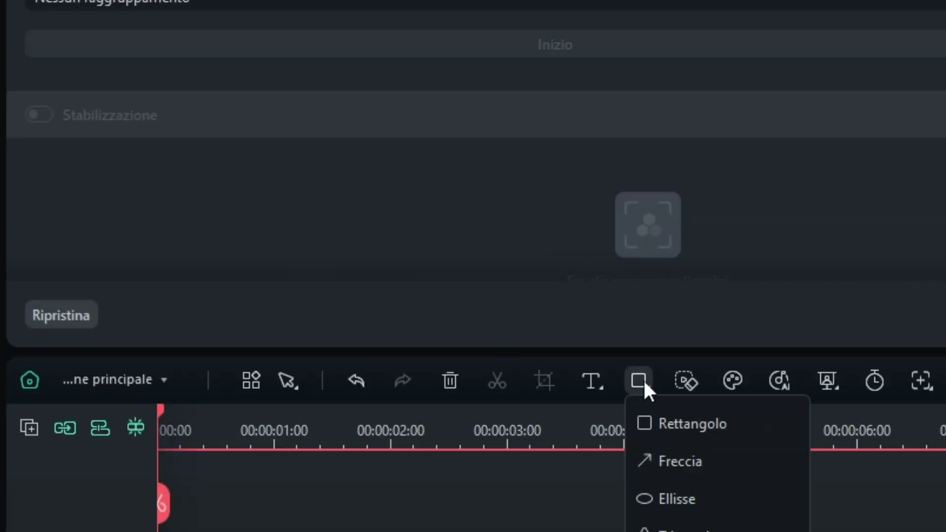
click(669, 422)
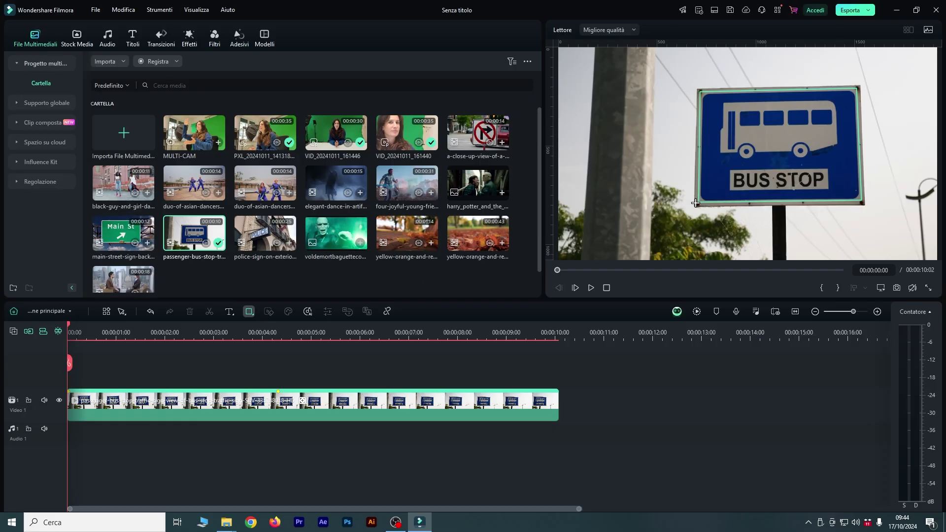
drag(696, 203, 861, 85)
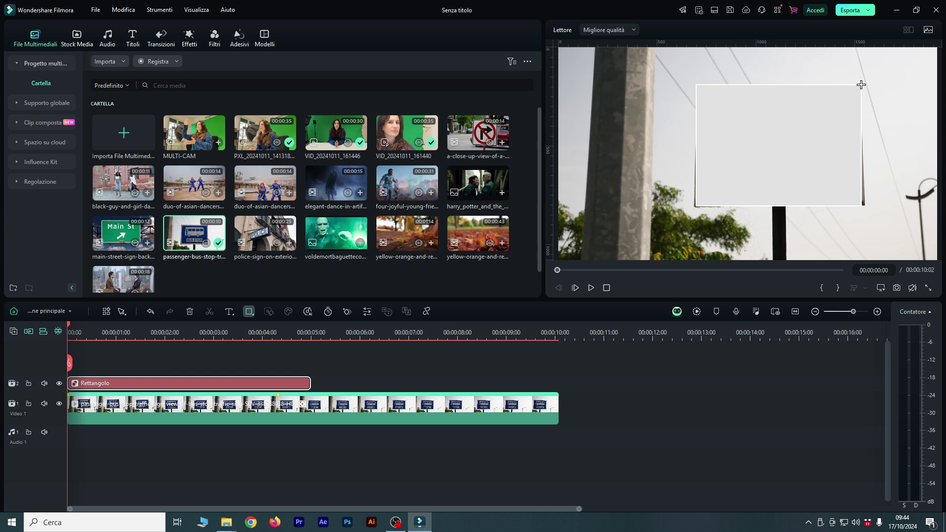
drag(528, 373, 560, 384)
Link the Rettangolo shape to the bus stop clip's planar tracker.
click(352, 409)
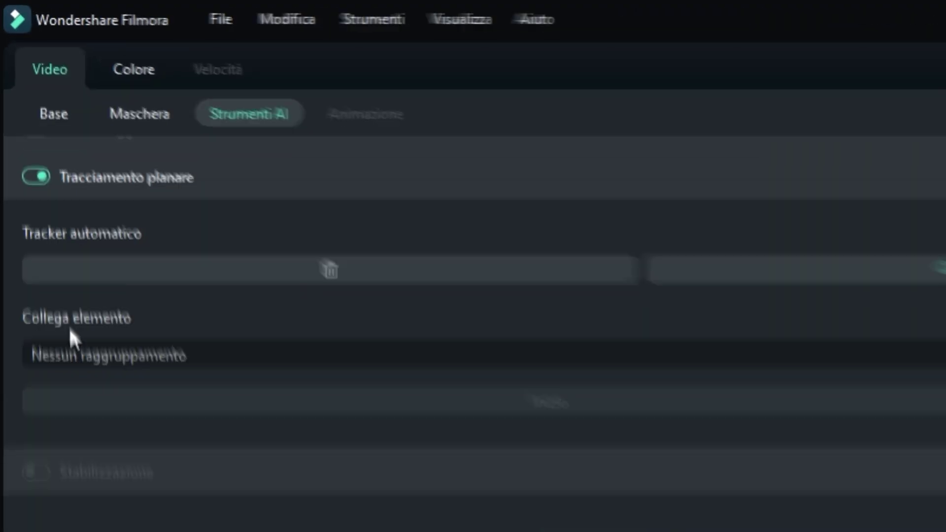
click(77, 357)
click(95, 358)
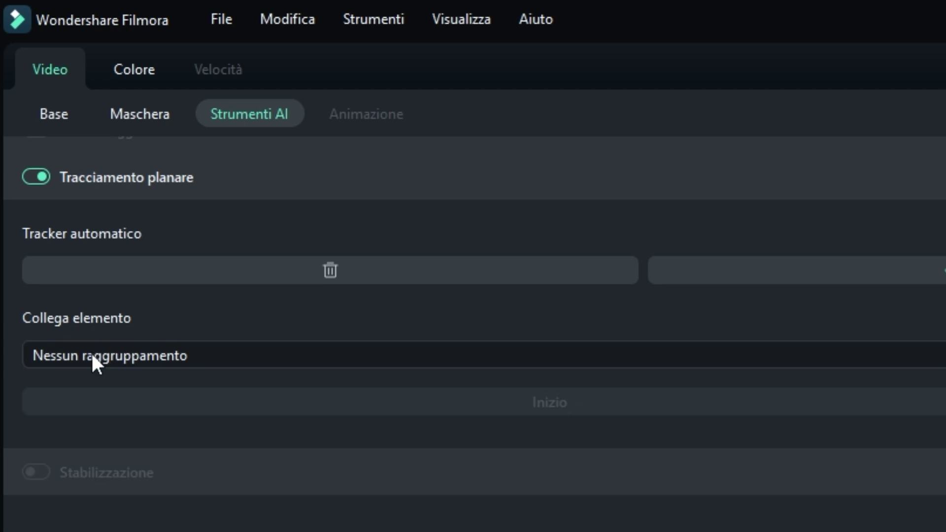
click(95, 358)
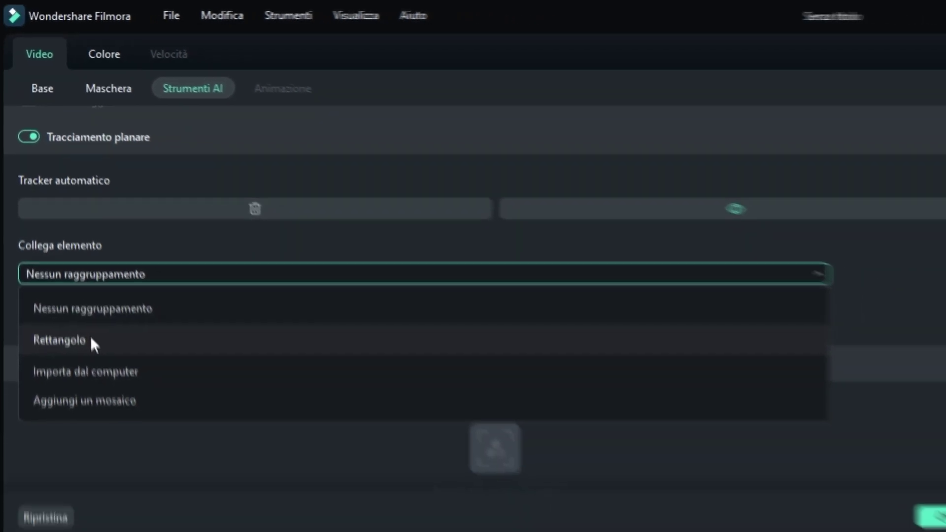
click(92, 340)
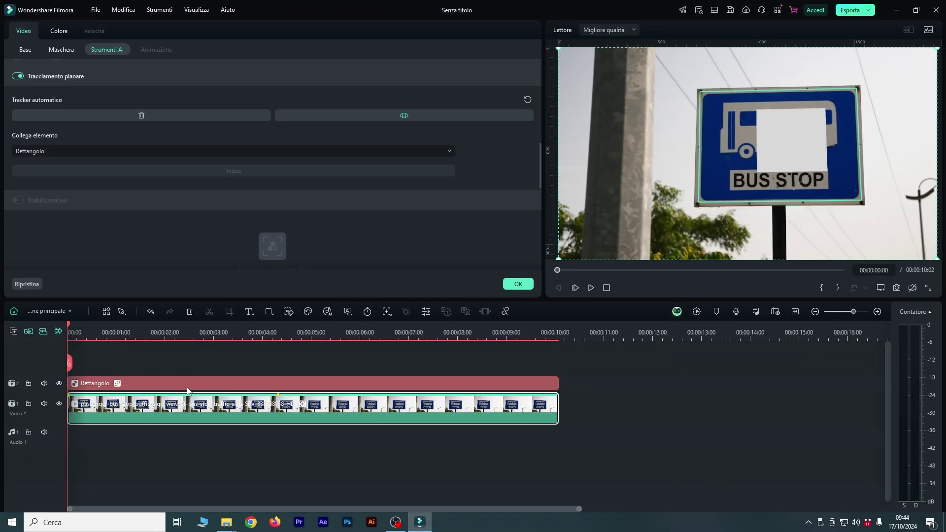
Scale the linked rectangle to 120.52% in X and 108.19% in Y so it covers the sign, and play the clip.
click(187, 385)
scroll(123, 148, up, 5)
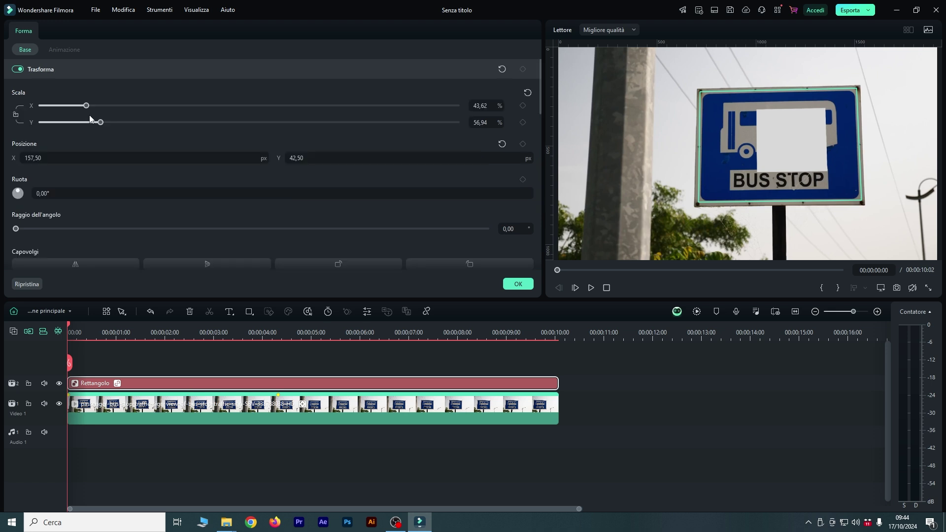
drag(88, 110, 168, 111)
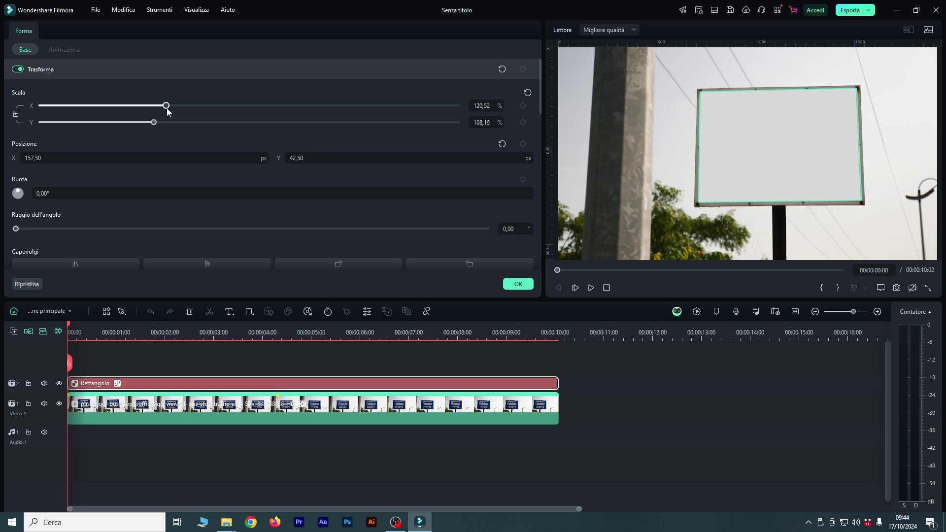
key(space)
click(600, 379)
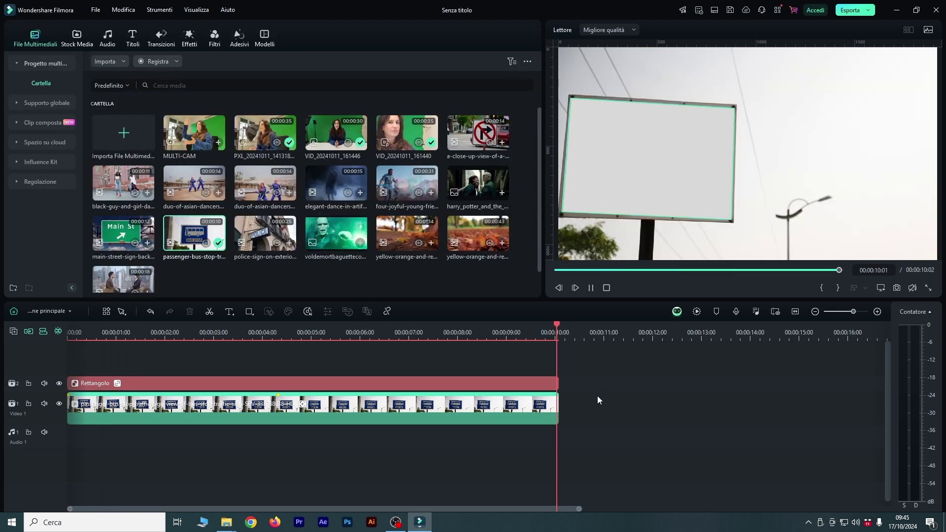
Hide the planar tracker's outline on the bus stop clip and return the playhead to the first frame.
click(295, 410)
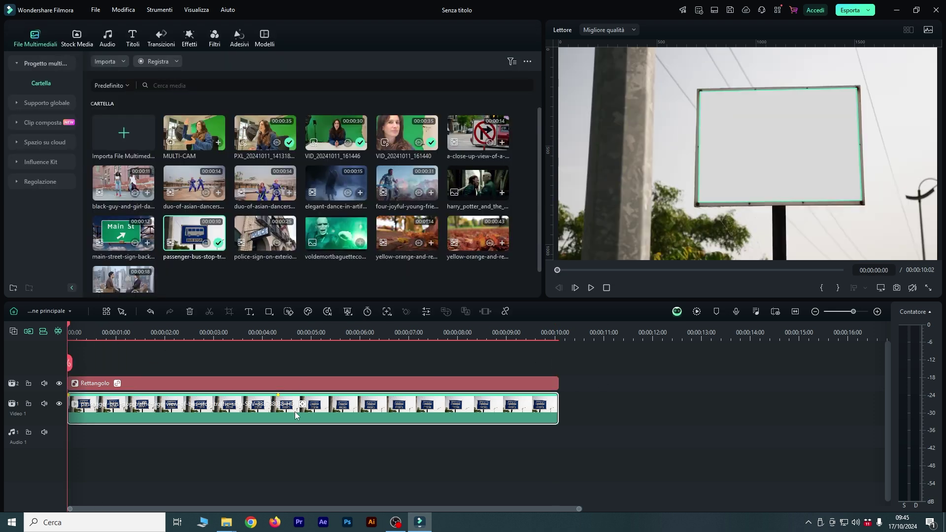
double_click(303, 404)
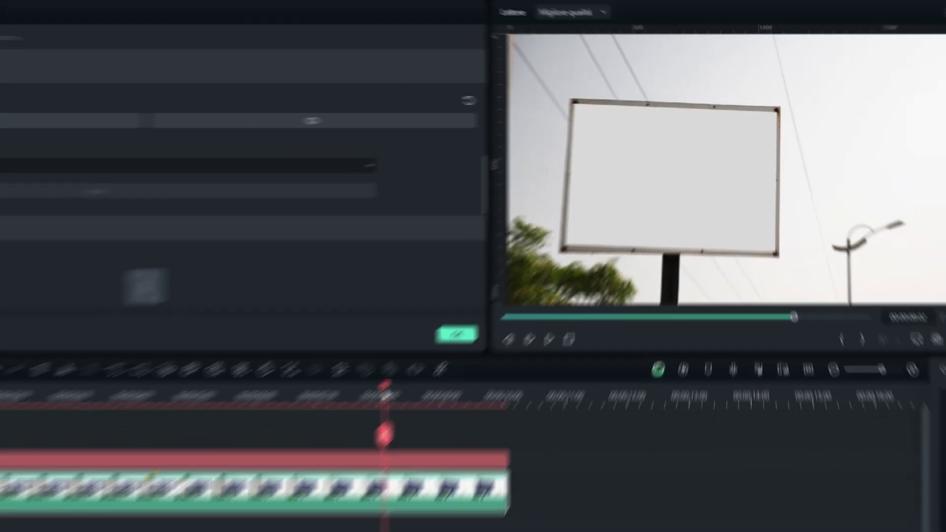
key(Home)
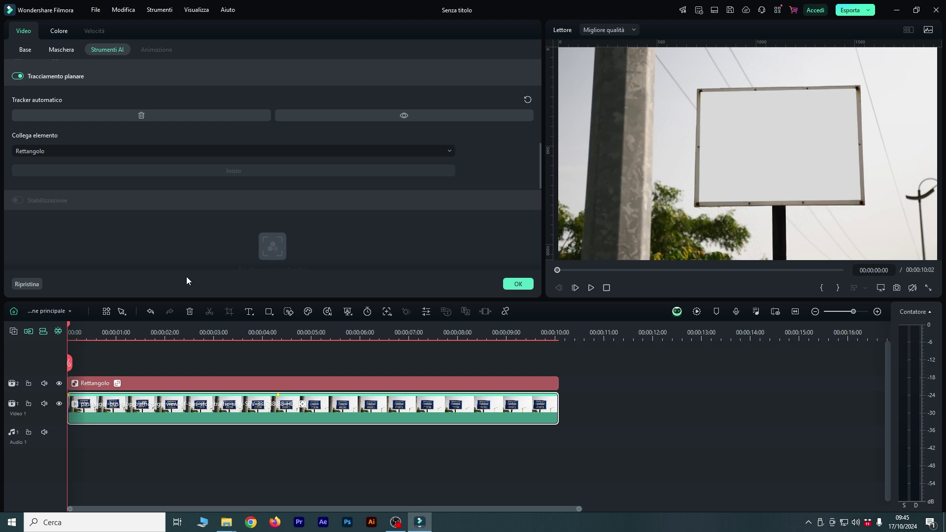
click(513, 284)
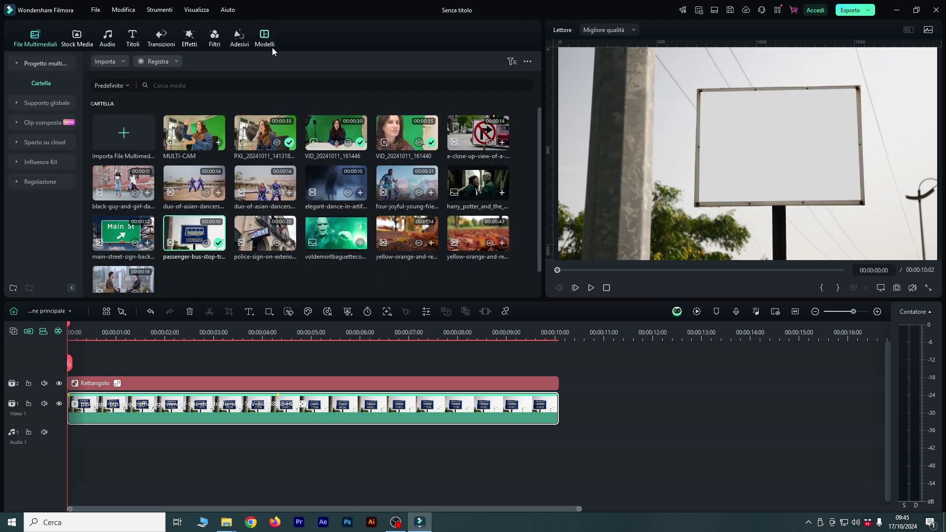
Add the red down-arrow sticker from the trending stickers on a new track above the rectangle, spanning the bus stop clip.
click(237, 37)
drag(191, 234, 116, 347)
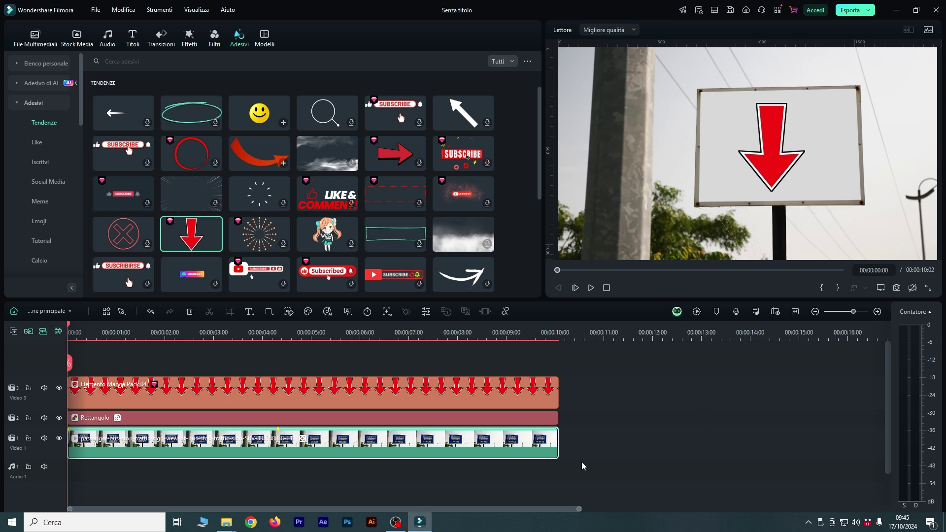
click(592, 333)
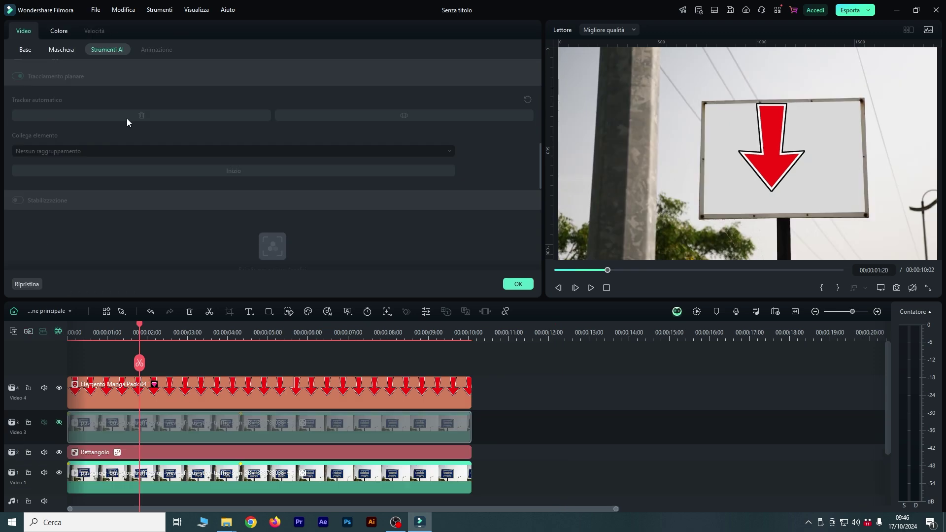
With video track 3 hidden, link the Elemento Manga Pack 04 sticker to the planar tracker and play the result from the start.
click(58, 423)
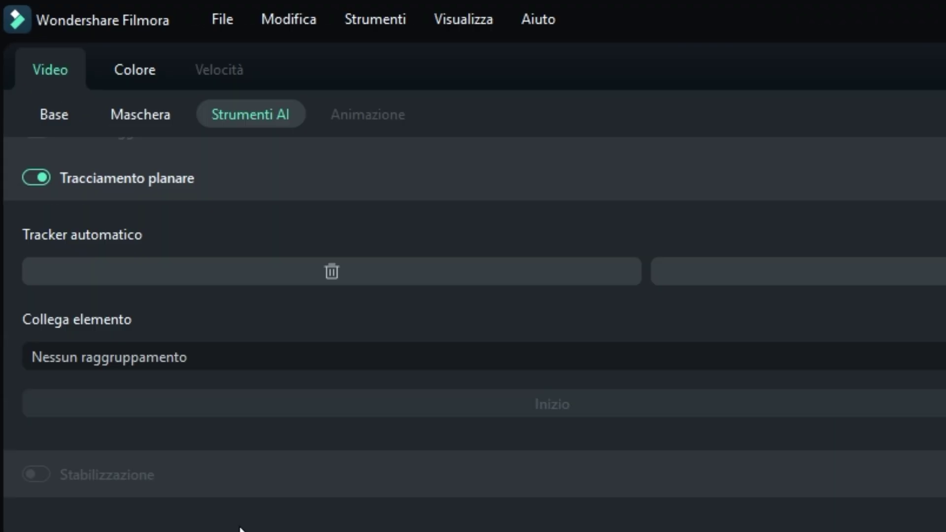
click(184, 364)
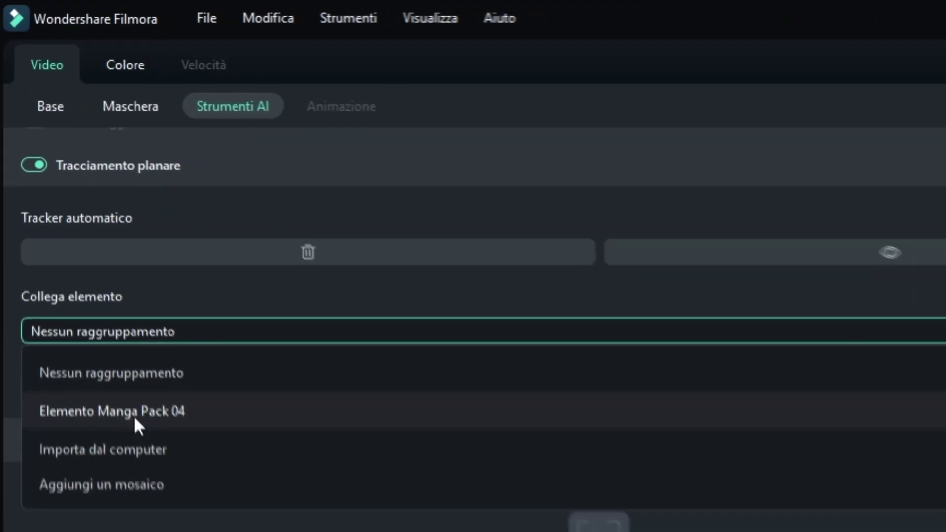
click(140, 450)
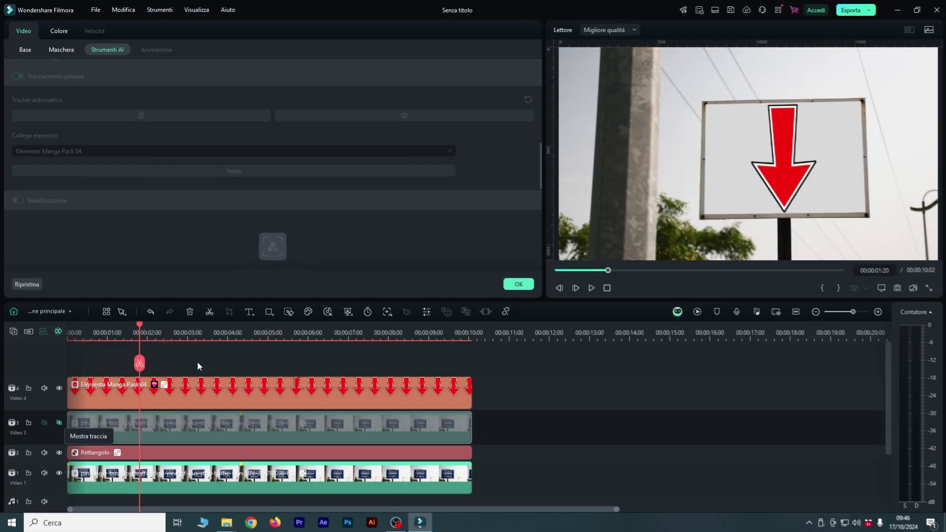
drag(133, 332, 36, 364)
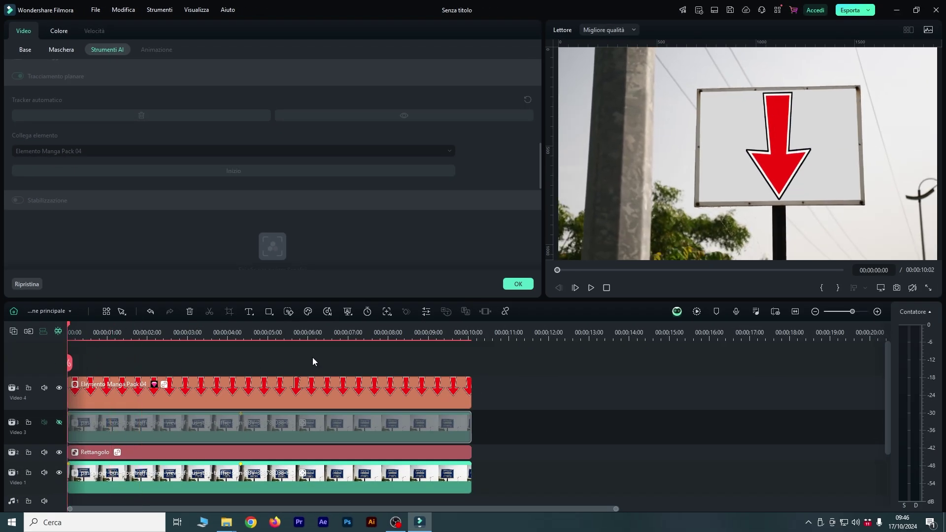
key(space)
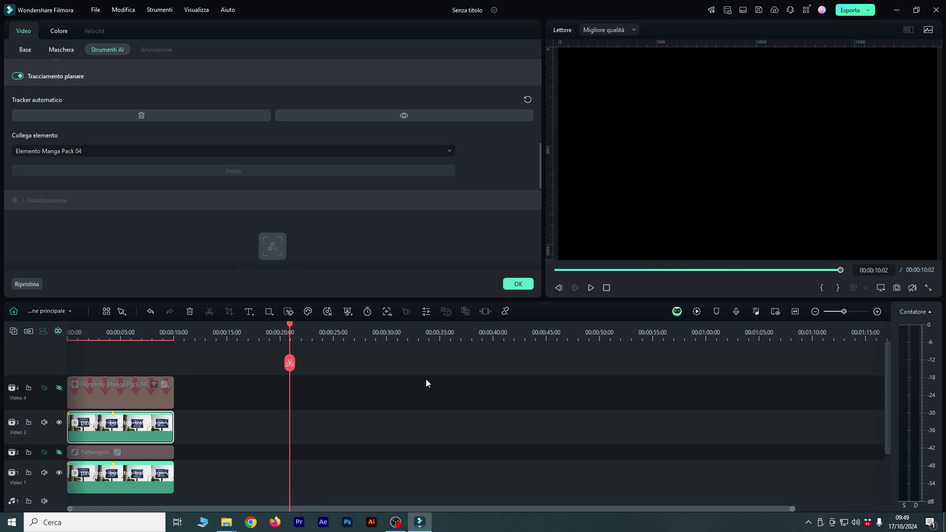
Add the yellow smiley sticker on video track 4 at about 00:00:21, with the Sfumatura colore campione 20 gradient beneath it on track 3.
click(513, 284)
click(76, 39)
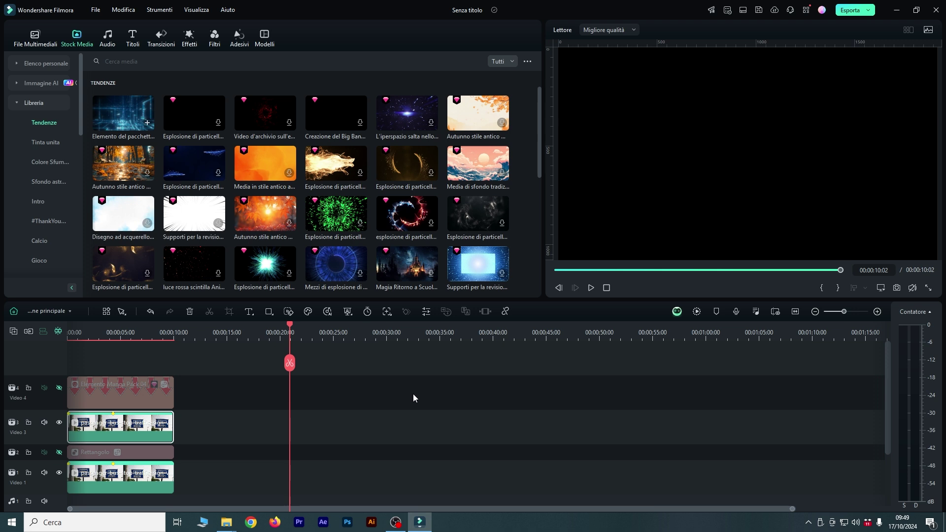
click(214, 42)
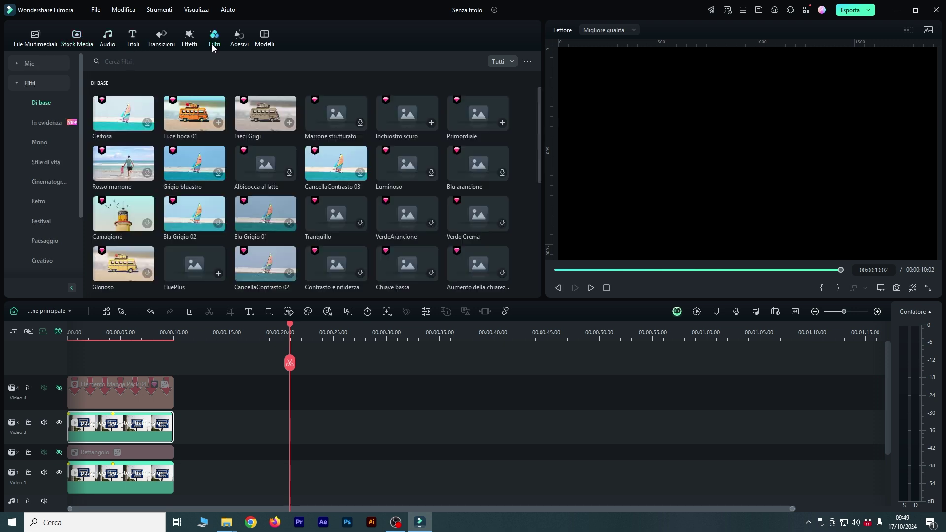
click(241, 43)
drag(242, 115, 332, 335)
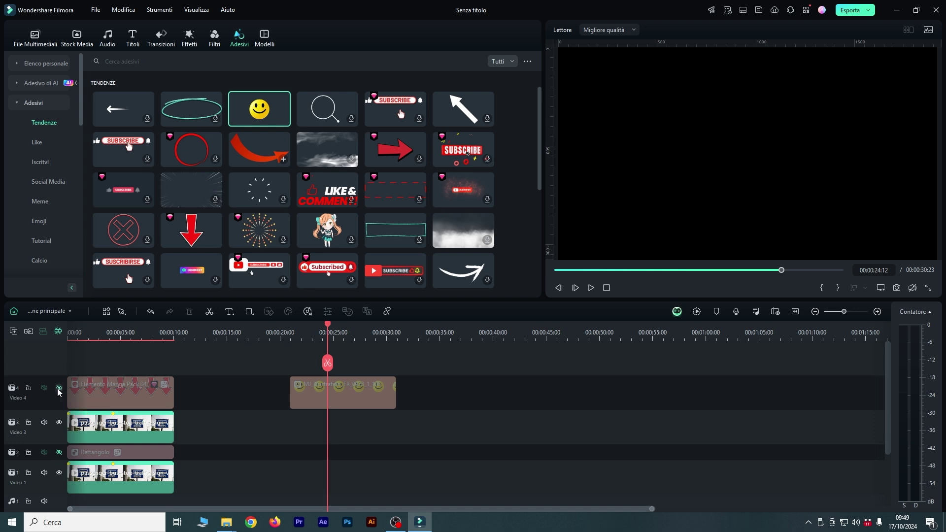
click(77, 38)
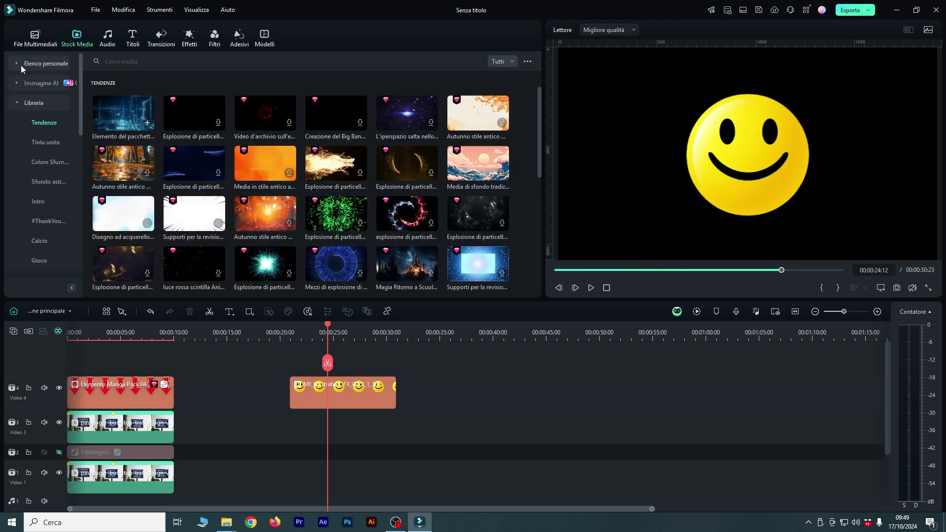
click(25, 161)
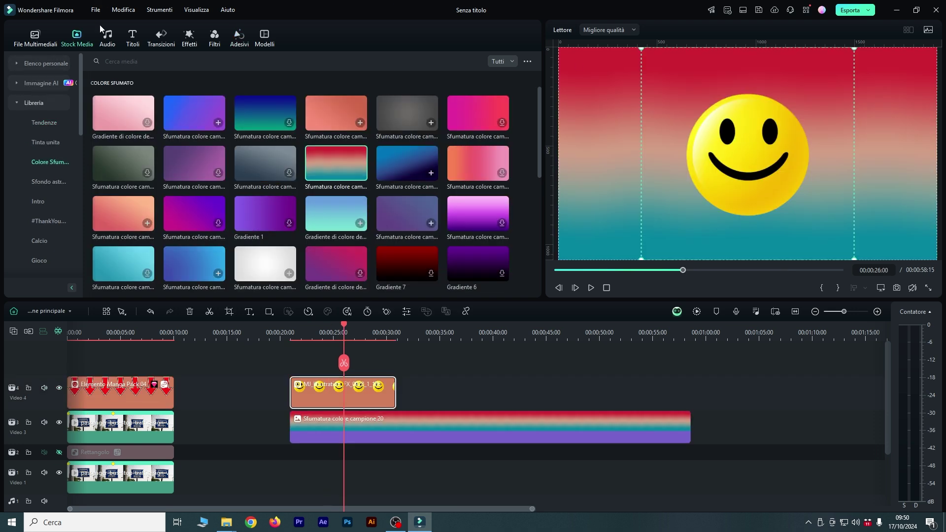
Animate the smiley sticker's position with three keyframes, ending at X -475 and Y 205 px at 00:00:29:04.
double_click(351, 393)
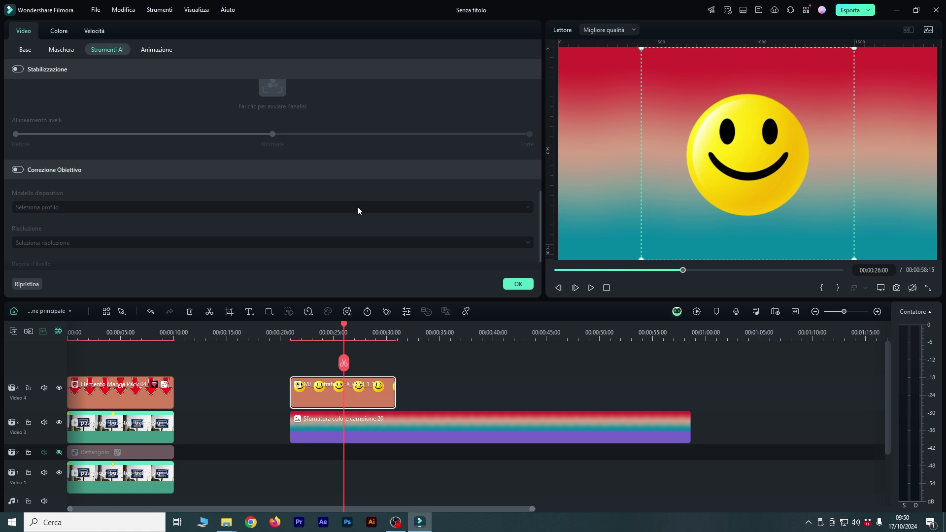
scroll(358, 211, up, 3)
click(24, 50)
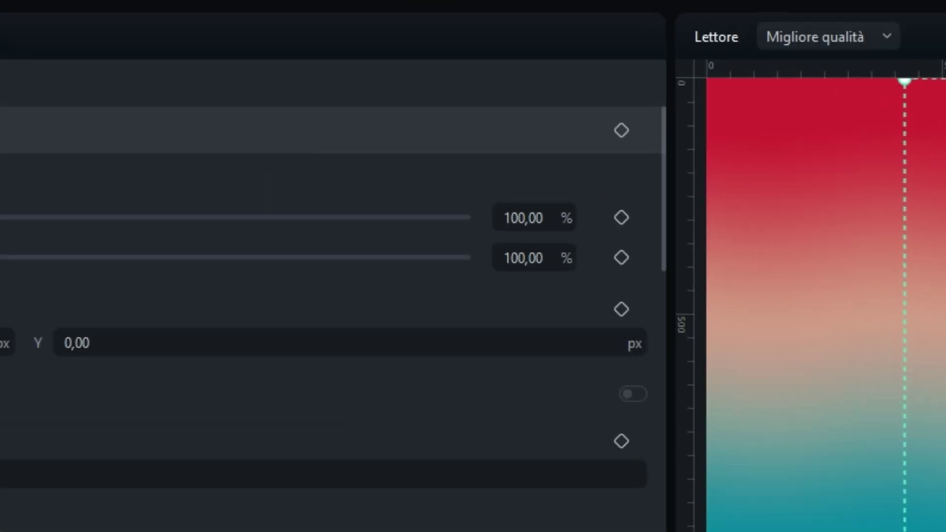
click(621, 309)
key(Left)
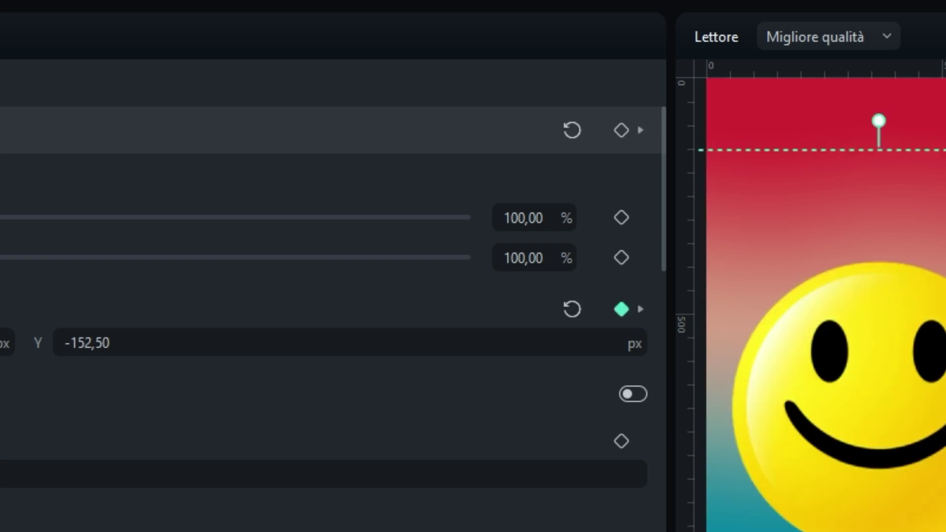
key(Right)
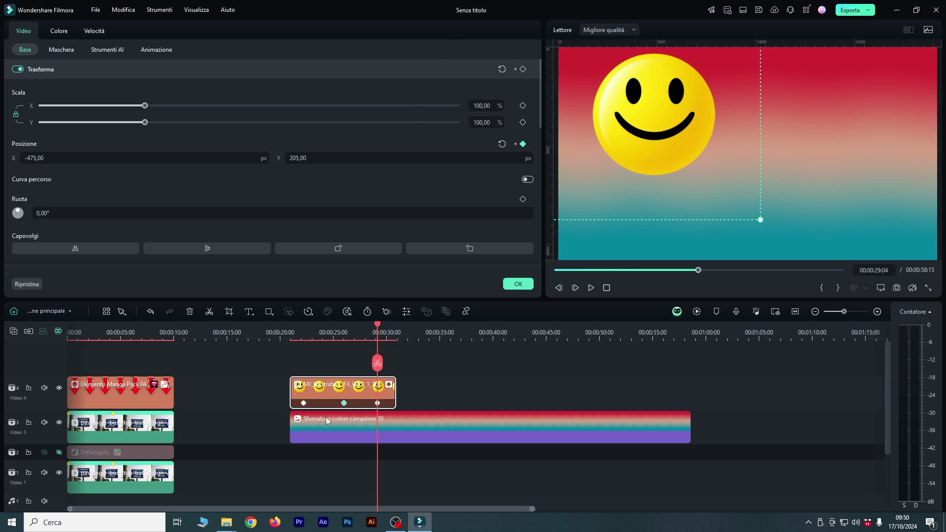
Show the smiley clip's keyframe graph on the timeline and play its position animation.
drag(534, 509, 501, 509)
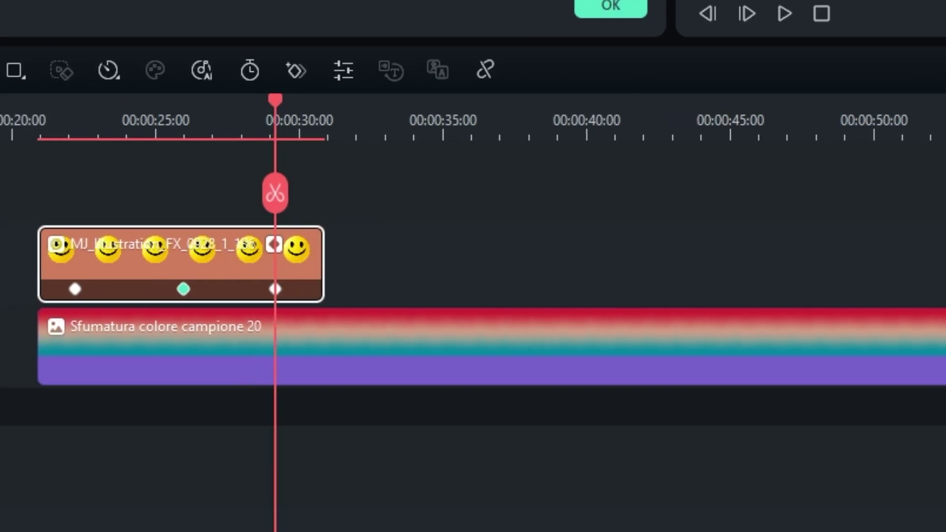
drag(684, 531, 441, 526)
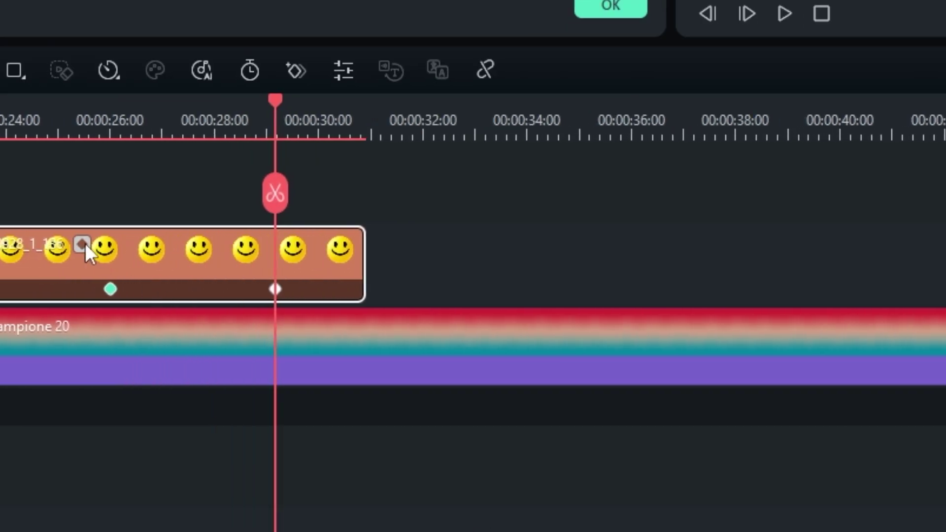
click(83, 244)
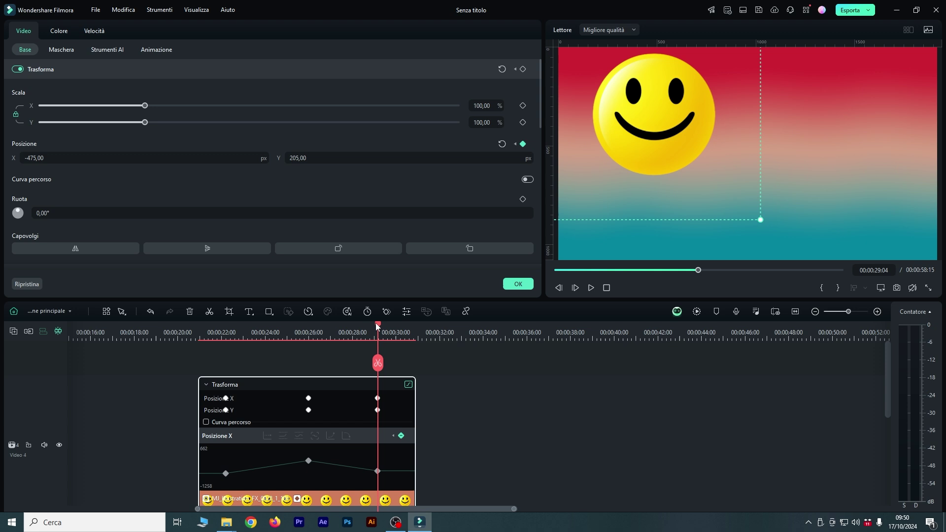
drag(377, 326, 401, 387)
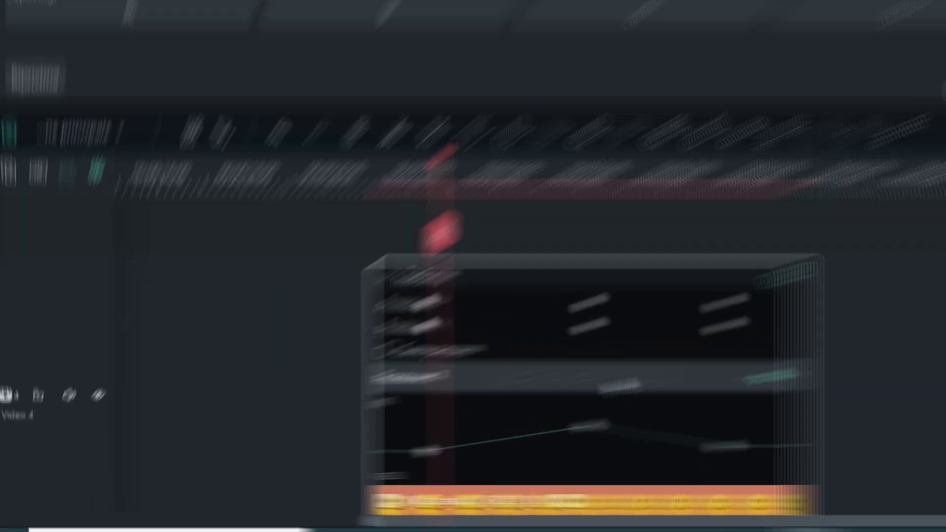
key(space)
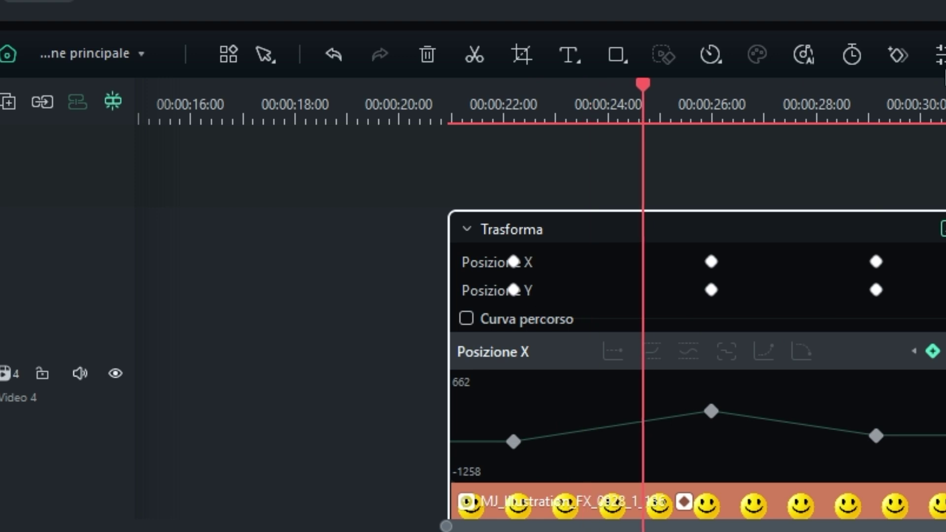
Stop the playback and show the smiley clip's Position Y curve in its keyframe graph.
key(space)
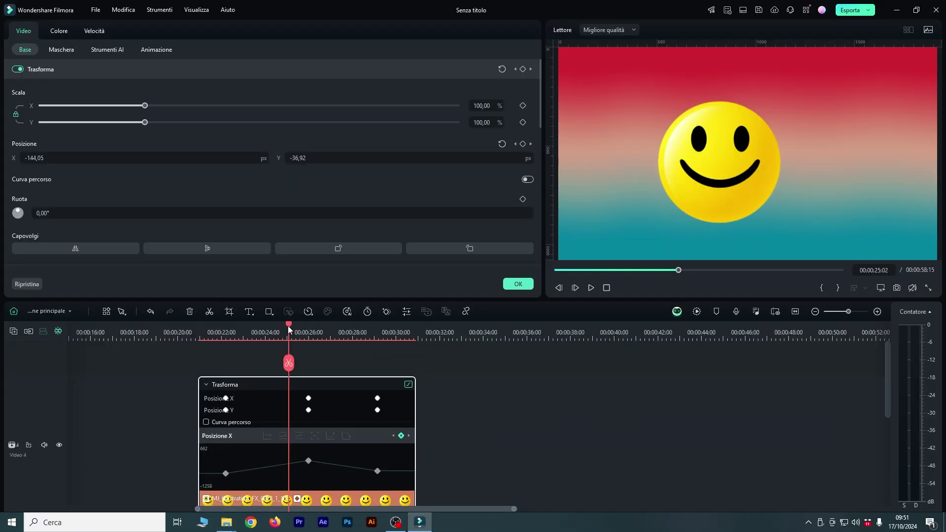
drag(288, 326, 273, 333)
click(309, 398)
click(309, 410)
click(319, 400)
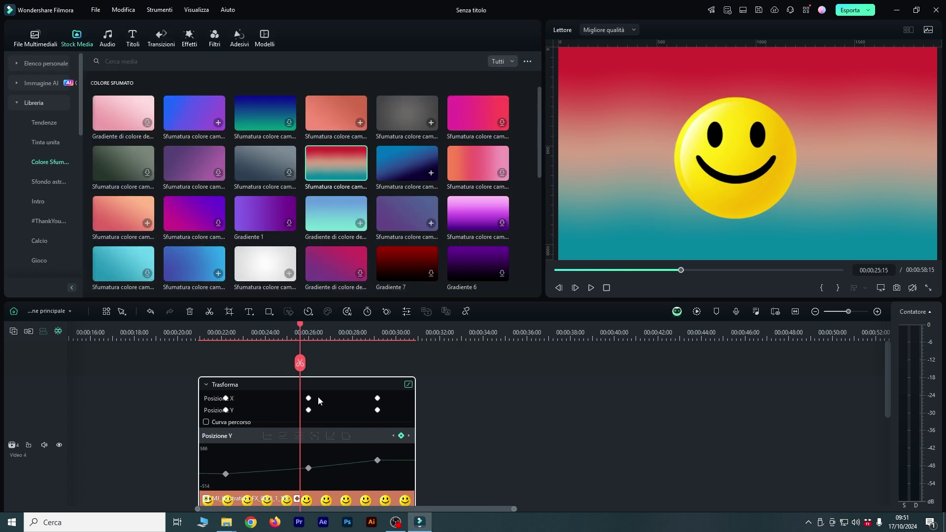
Move the smiley's middle position keyframes to about 00:00:24:03 and the last ones to about 00:00:26:00, and play the faster animation.
drag(309, 468, 279, 474)
drag(377, 461, 309, 461)
mouse_move(279, 410)
mouse_down()
mouse_move(257, 414)
mouse_move(267, 413)
mouse_up()
key(space)
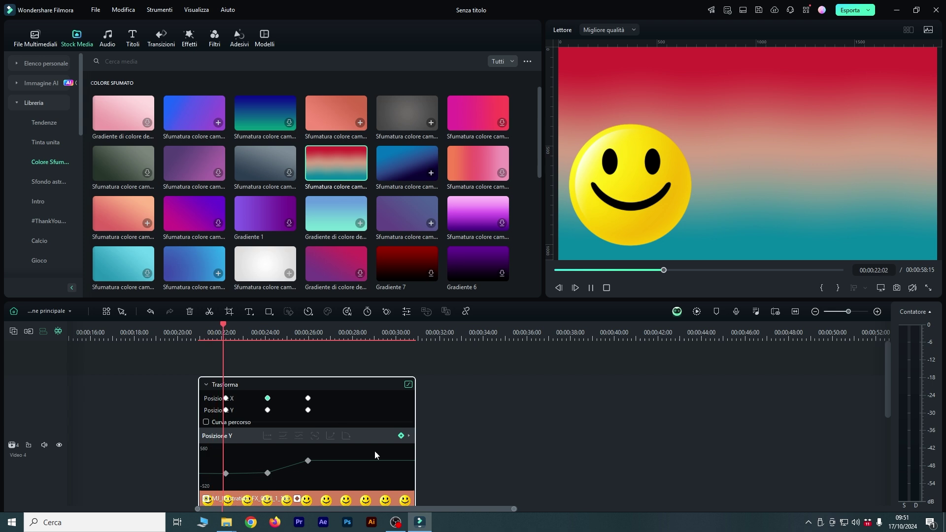
key(space)
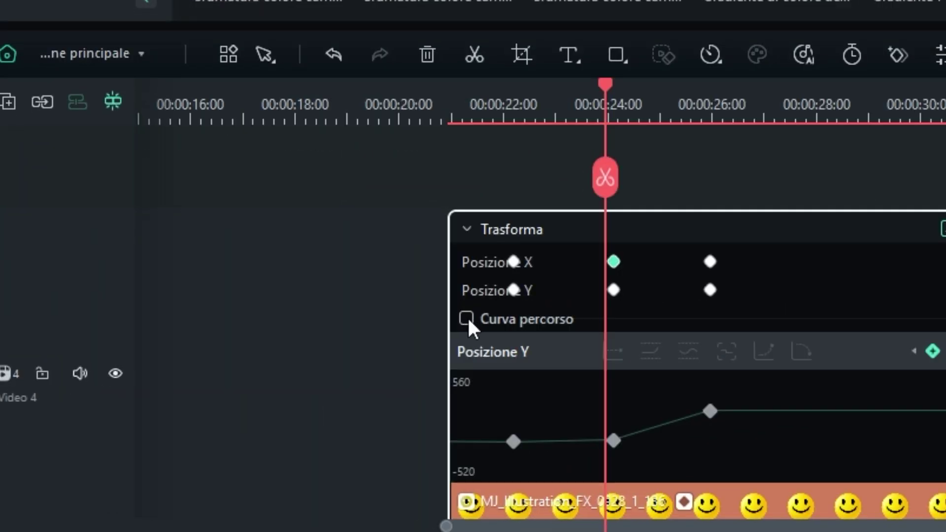
Enable Curva percorso on the smiley clip and move its final path point to the upper-right area of the video frame.
click(467, 319)
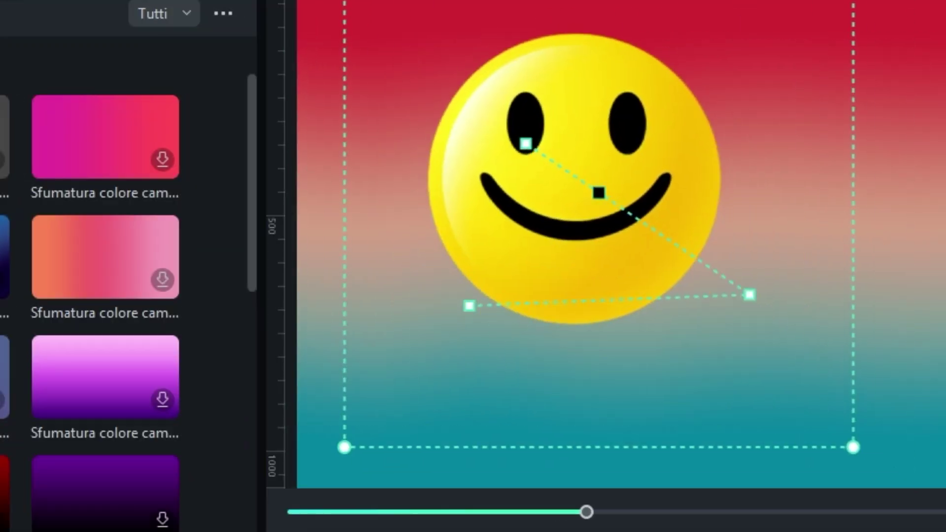
click(528, 144)
drag(528, 164, 945, 116)
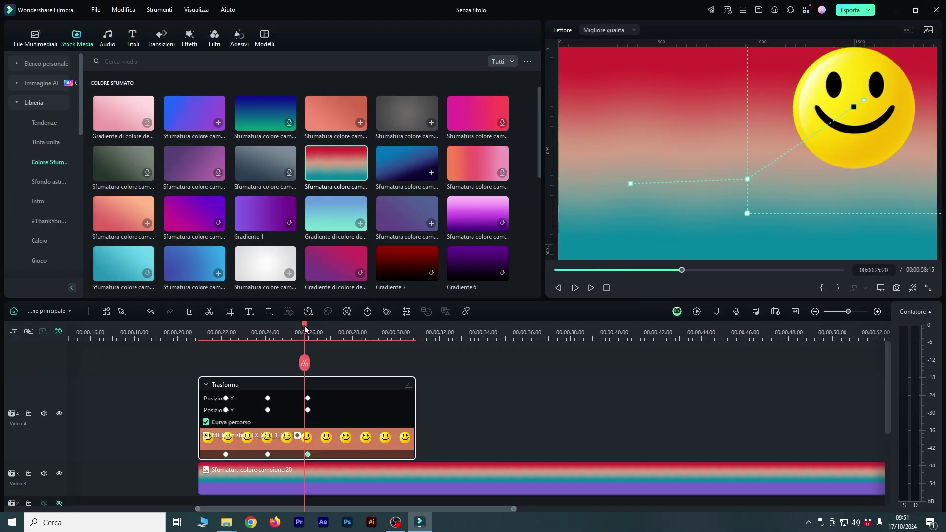
Set the smiley's path keyframe at 00:00:24:03 to the Curva continua type.
click(267, 338)
click(292, 339)
click(268, 339)
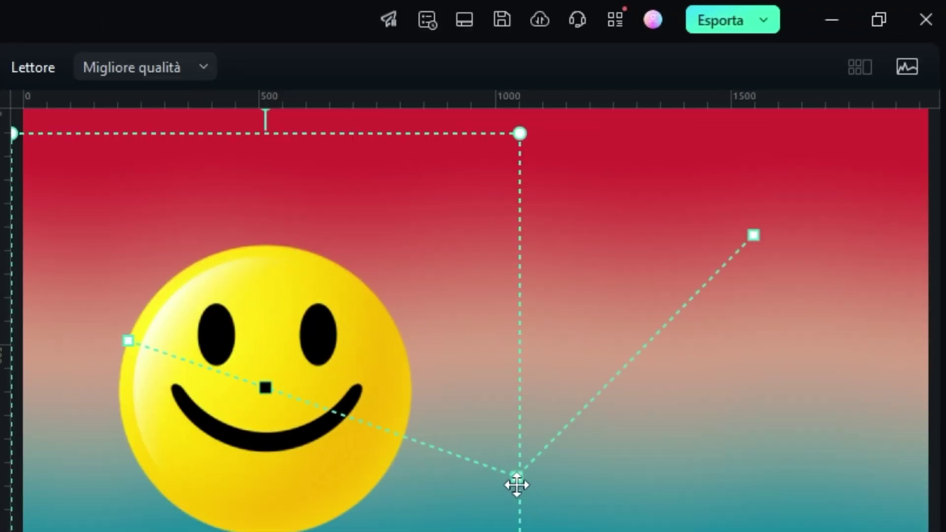
click(518, 472)
right_click(517, 473)
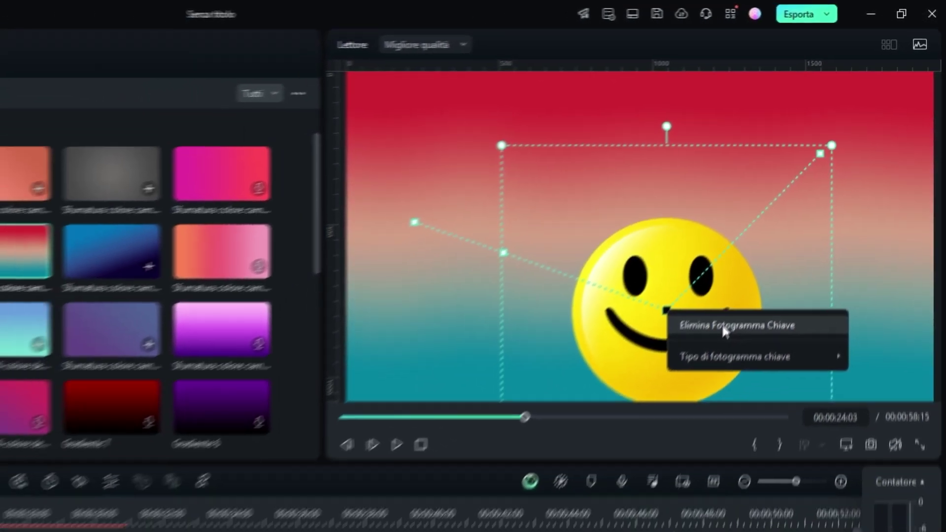
mouse_move(739, 356)
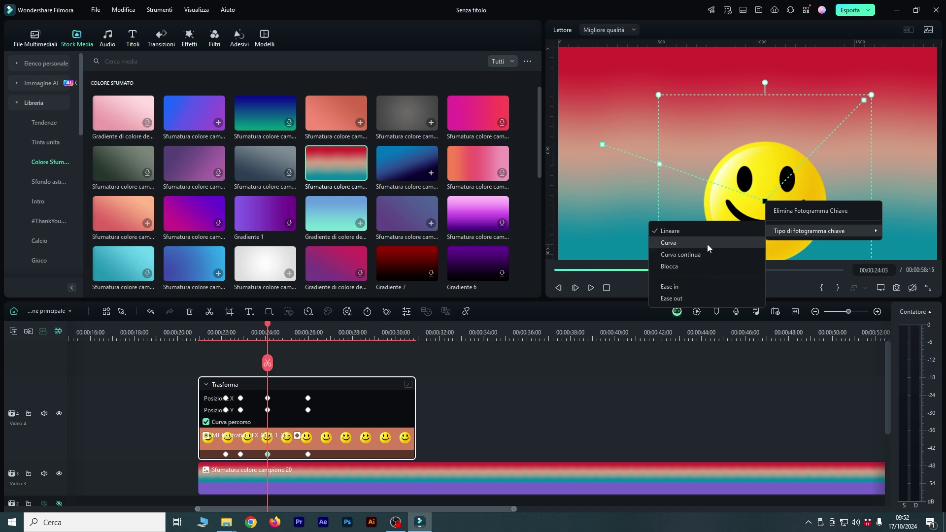
click(709, 254)
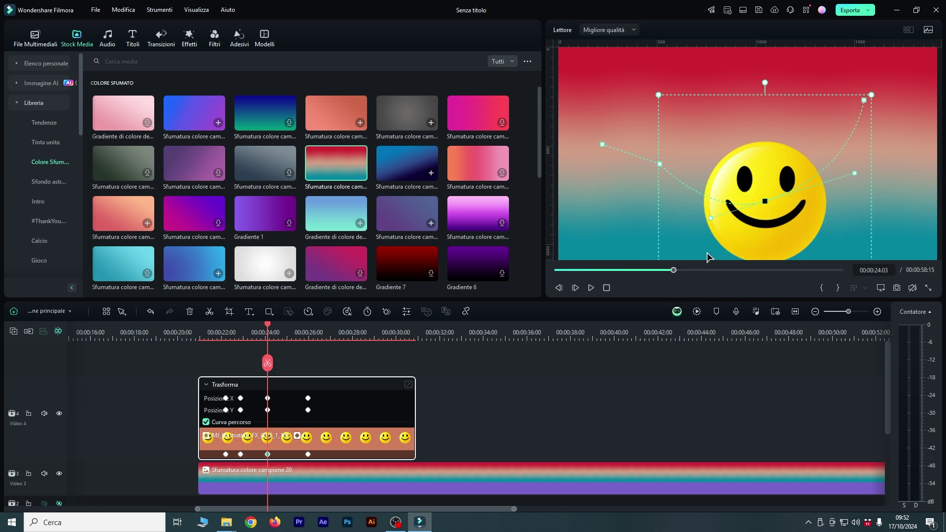
Set the smiley's path keyframe at 00:00:22:22 to the Curva continua type as well.
click(661, 164)
right_click(661, 164)
mouse_move(688, 193)
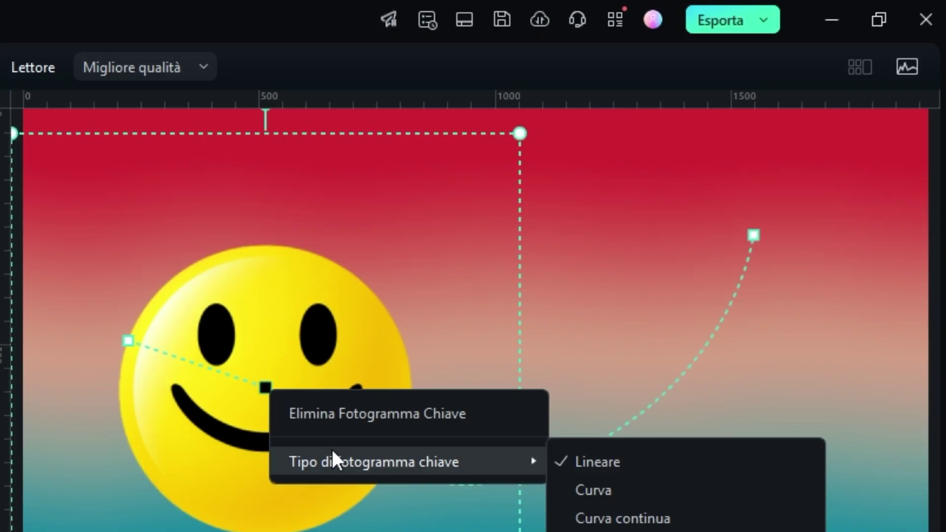
click(624, 518)
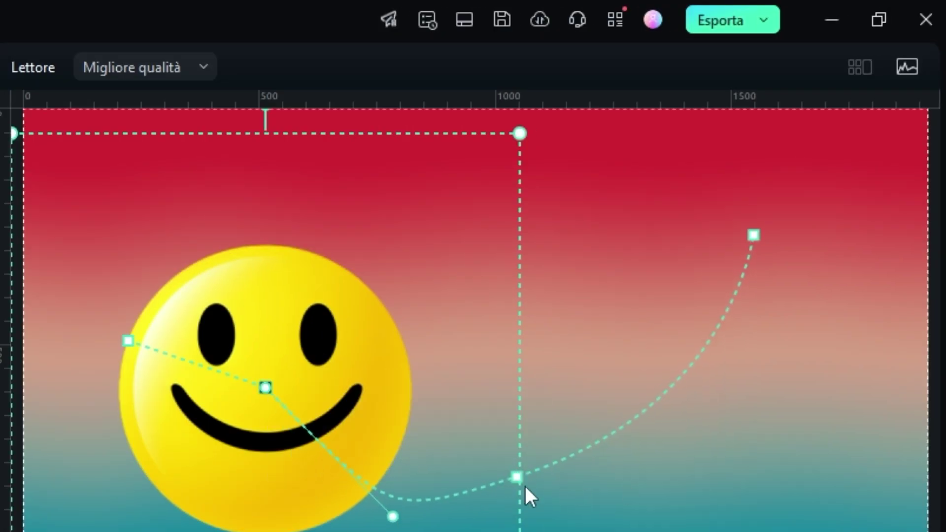
Reshape the smiley's curved path by repositioning its points and curve handles, placing the final point near the upper middle of the frame.
click(517, 477)
drag(519, 477, 608, 452)
drag(821, 386, 728, 298)
click(266, 389)
drag(265, 391, 207, 380)
drag(264, 387, 220, 264)
click(171, 509)
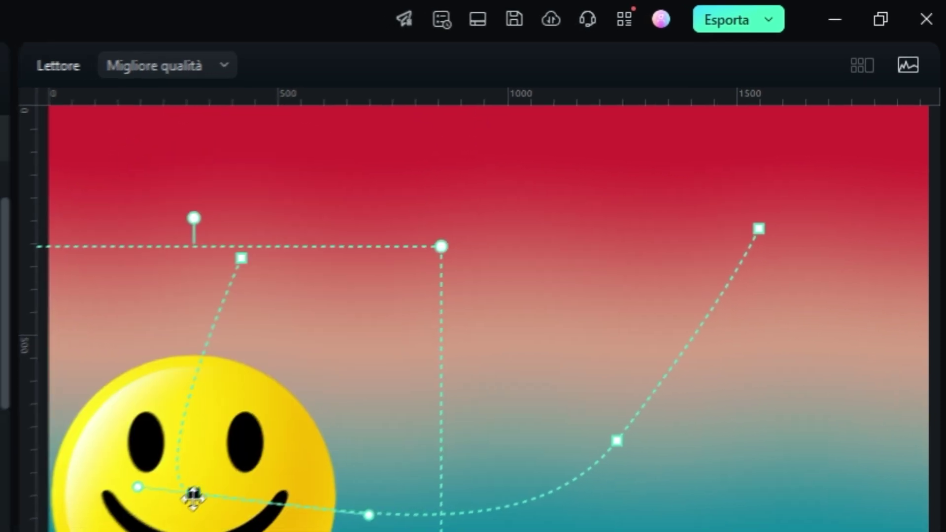
drag(193, 496, 315, 495)
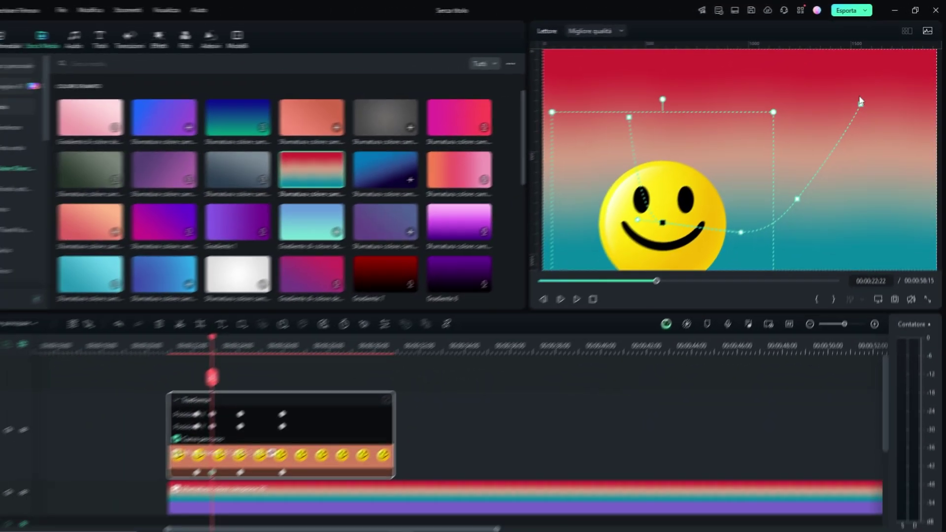
click(860, 101)
drag(860, 102, 748, 92)
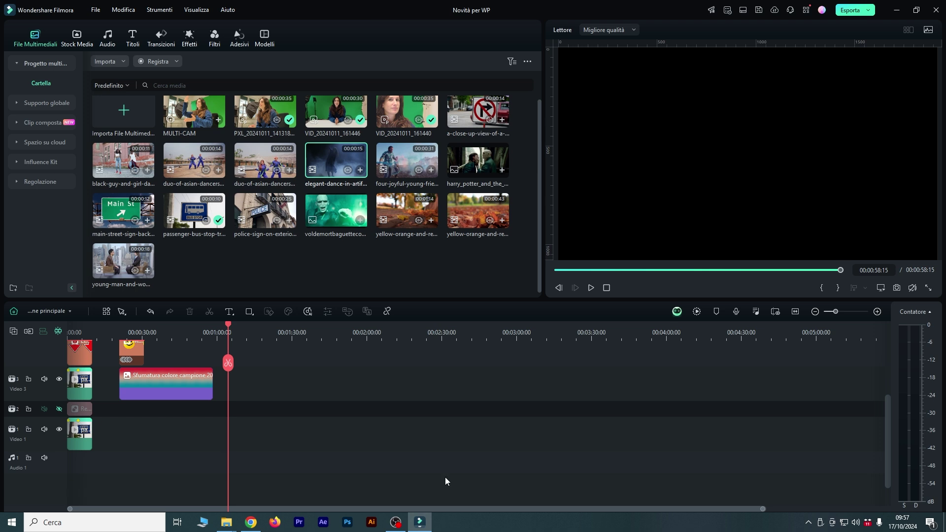
Add the hotel-svgrepo-com graphic from the Download folder in File Explorer to video track 4, directly after the smiley clip.
click(136, 334)
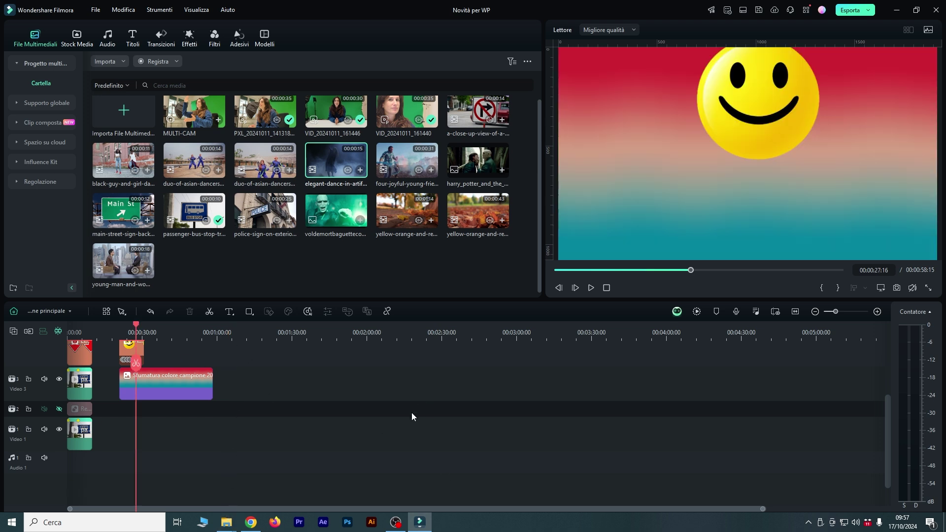
mouse_move(226, 523)
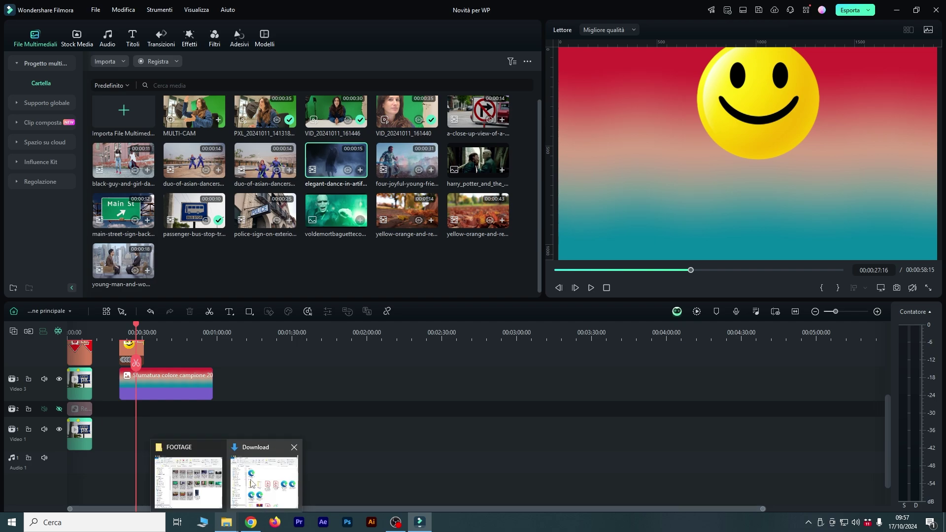
click(253, 481)
drag(608, 138, 147, 369)
click(156, 329)
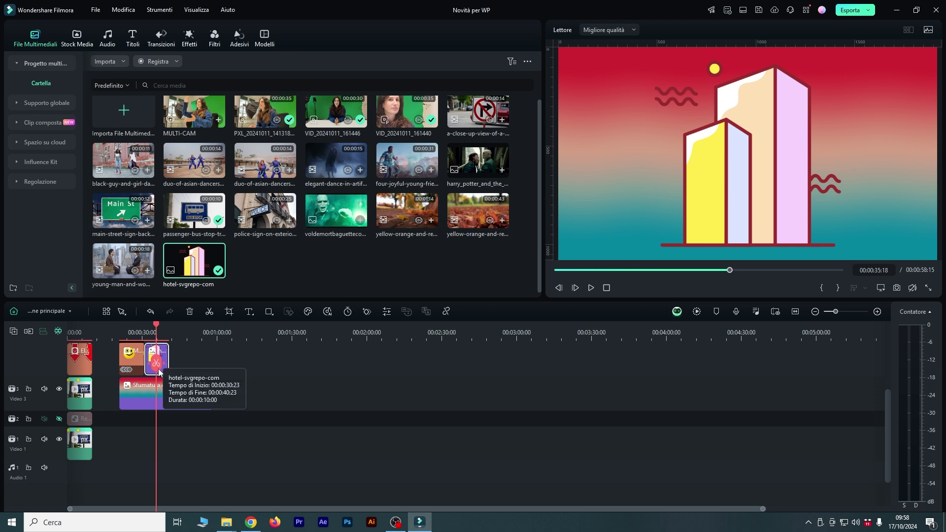
Play the hotel graphic briefly and scale it down to about half size in the preview.
key(space)
key(space)
click(717, 193)
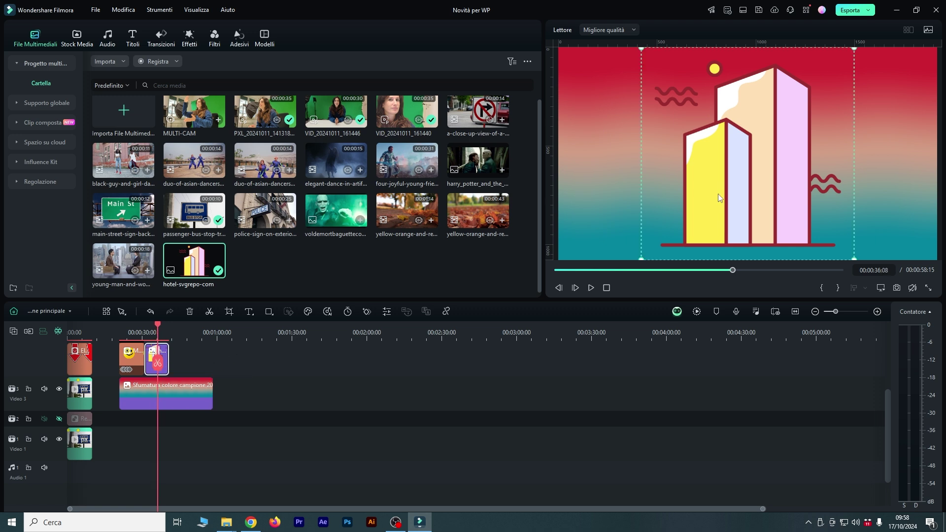
drag(643, 264, 658, 241)
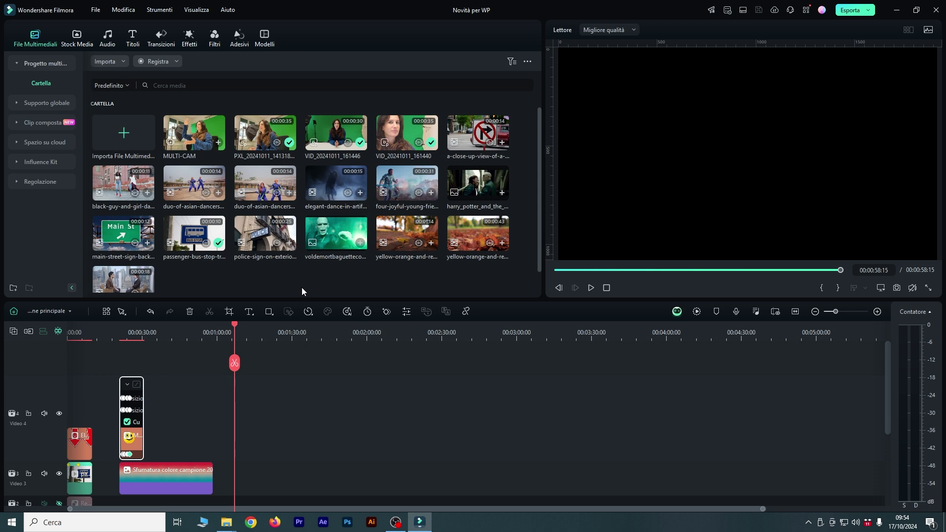
Open Reframe automatico for the elegant-dance clip and analyse it with 9:16 proportions and Auto movement speed.
click(326, 179)
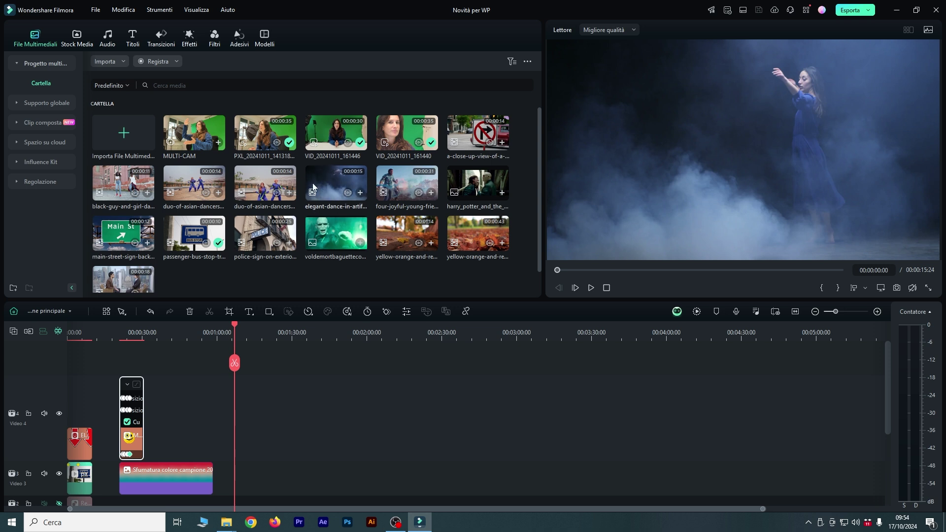
right_click(326, 184)
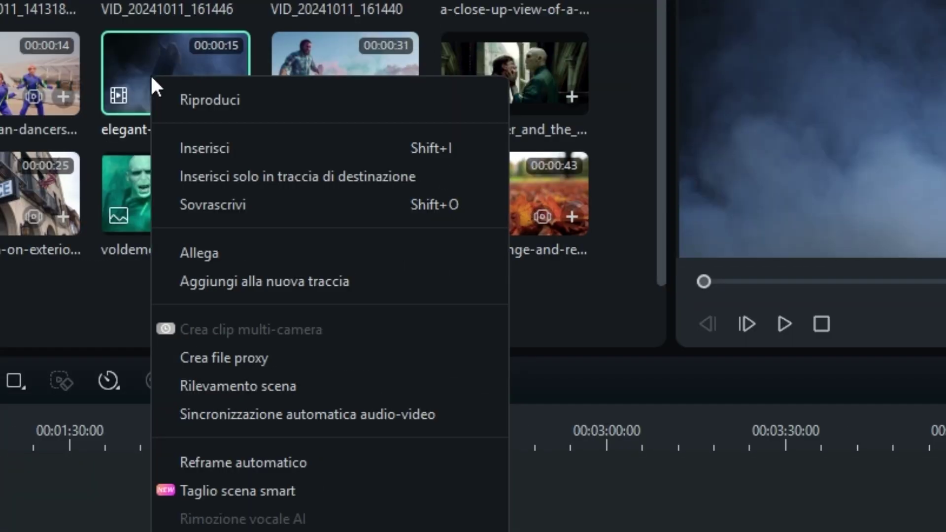
click(338, 465)
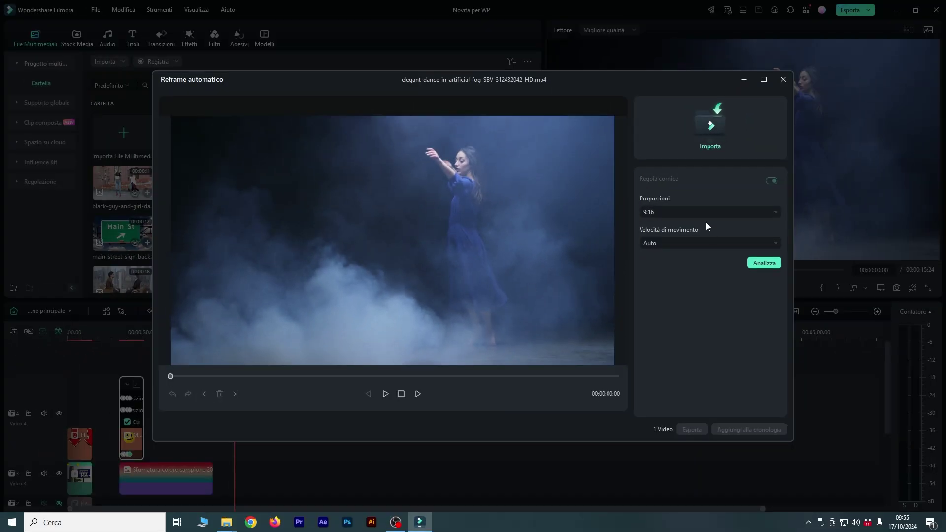
click(670, 213)
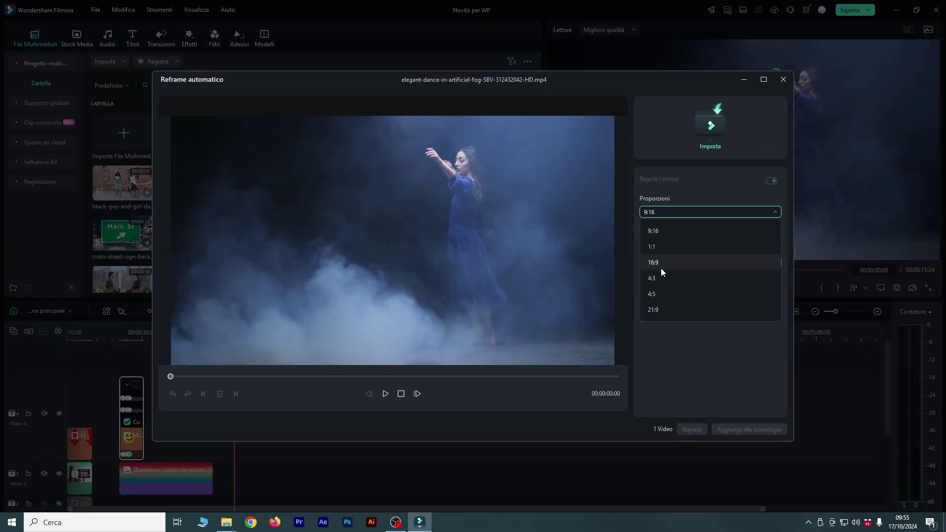
click(658, 211)
click(669, 245)
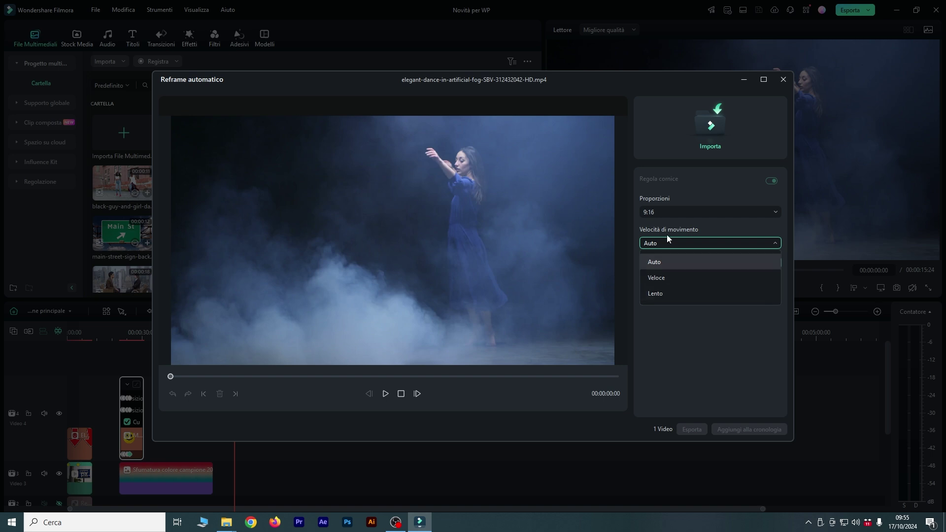
click(668, 243)
click(763, 263)
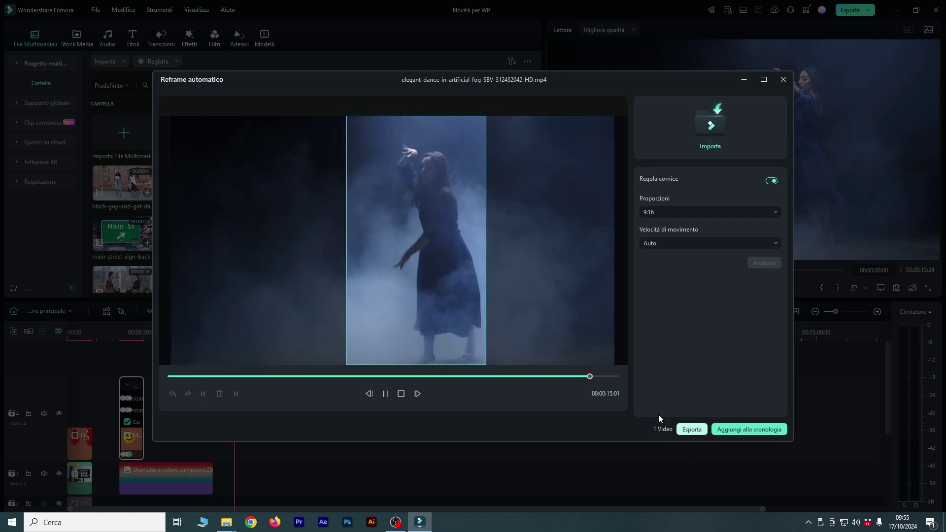
Add the reframed 9:16 dance clip to the timeline and play it from about its beginning.
click(743, 431)
click(551, 284)
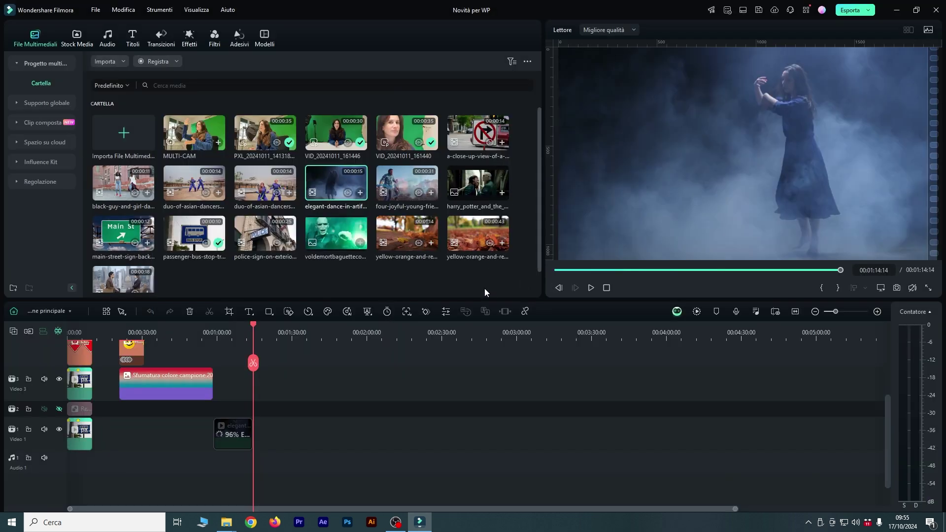
drag(256, 325, 231, 344)
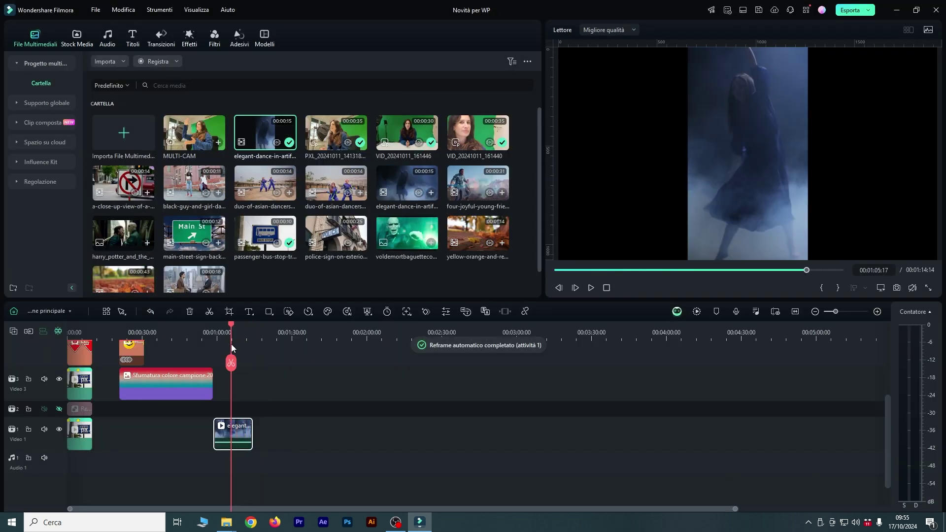
click(225, 332)
mouse_move(226, 329)
mouse_down()
mouse_move(237, 330)
mouse_move(223, 342)
mouse_up()
key(space)
key(space)
Delete the reframed dance clip from the timeline and, after previewing it, from the project media.
key(Delete)
double_click(262, 126)
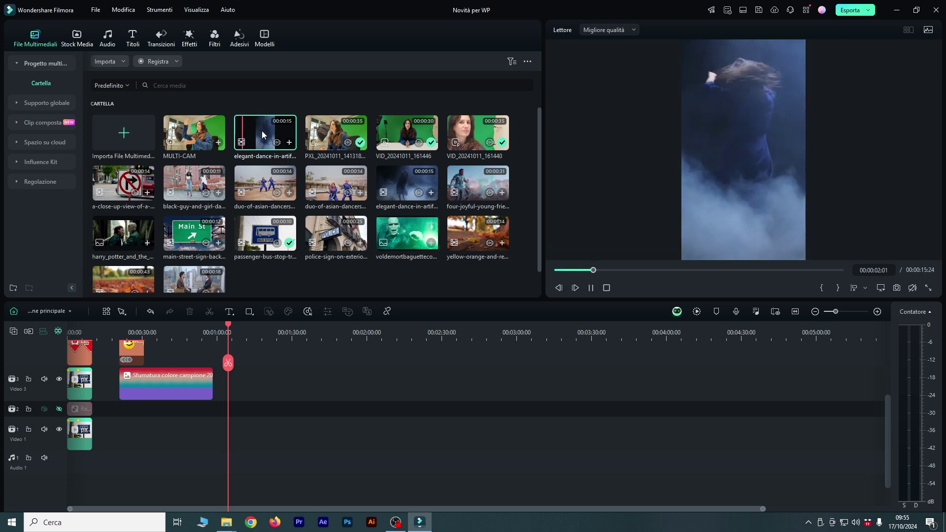
key(Delete)
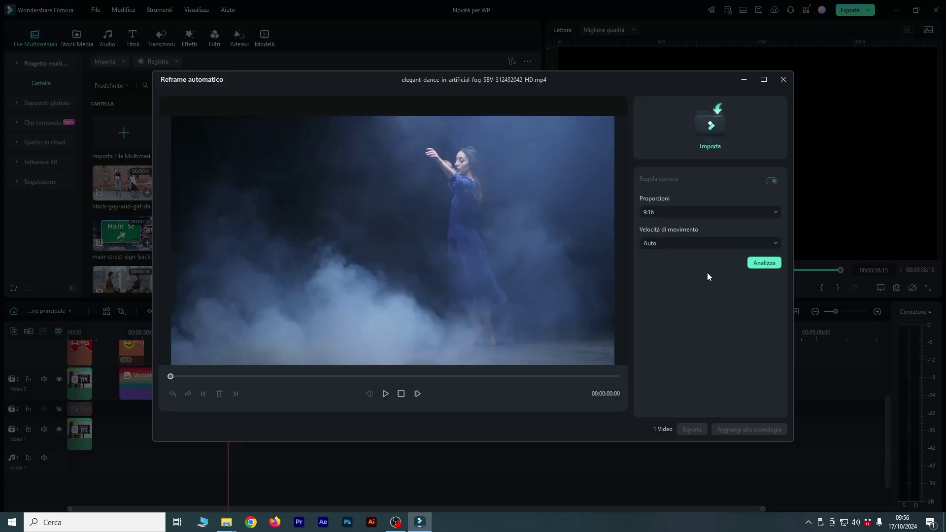
Analyse the dance clip at 9:16, shift the crop frame at 00:00:05:06 and 00:00:06:17, play it, and close the reframe window.
click(763, 262)
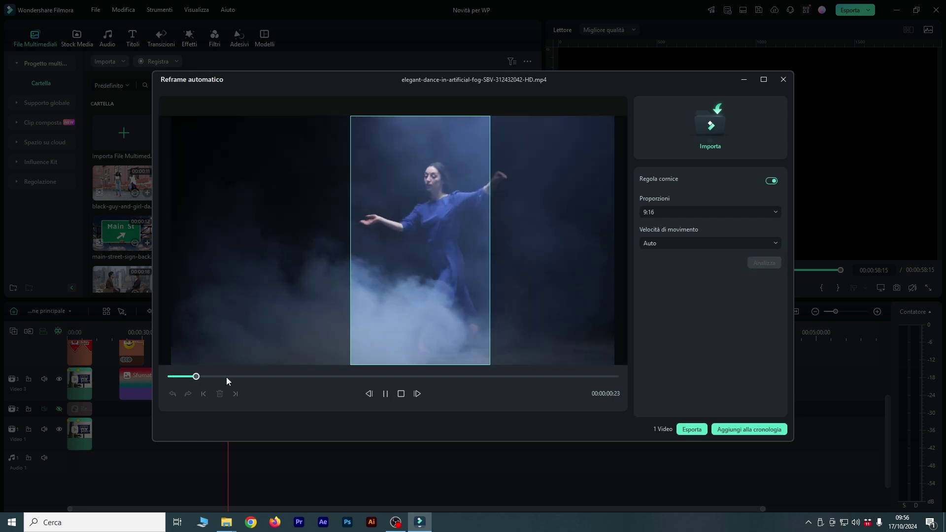
drag(210, 376, 316, 377)
drag(359, 299, 341, 299)
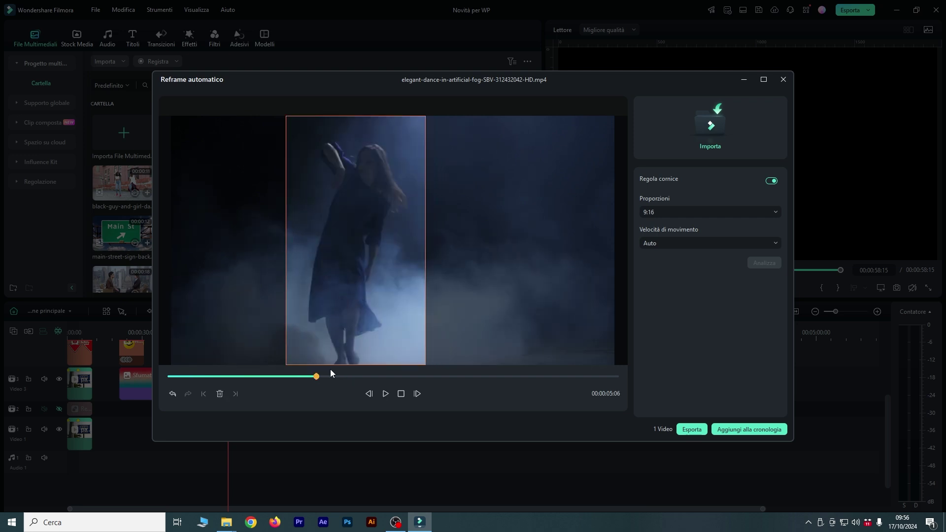
drag(318, 380, 357, 379)
drag(380, 324, 353, 321)
drag(357, 377, 328, 393)
click(386, 393)
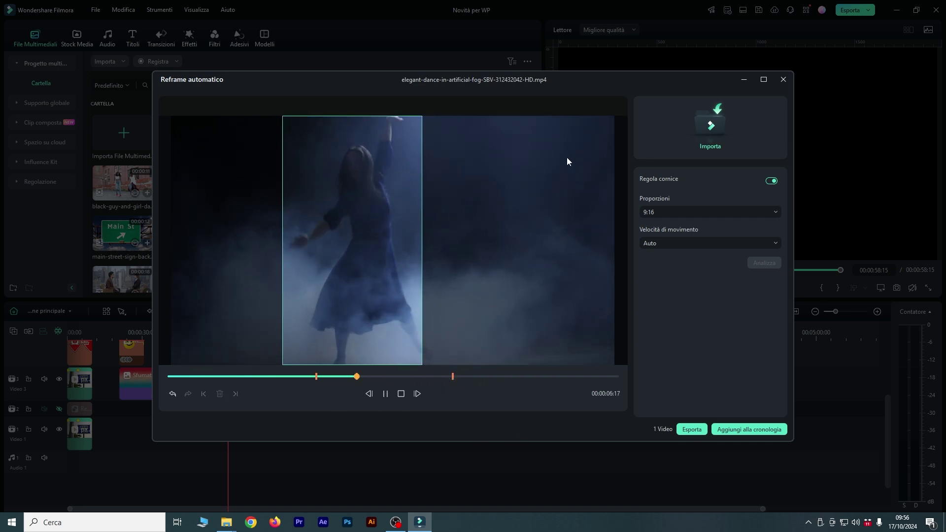
click(786, 81)
click(522, 261)
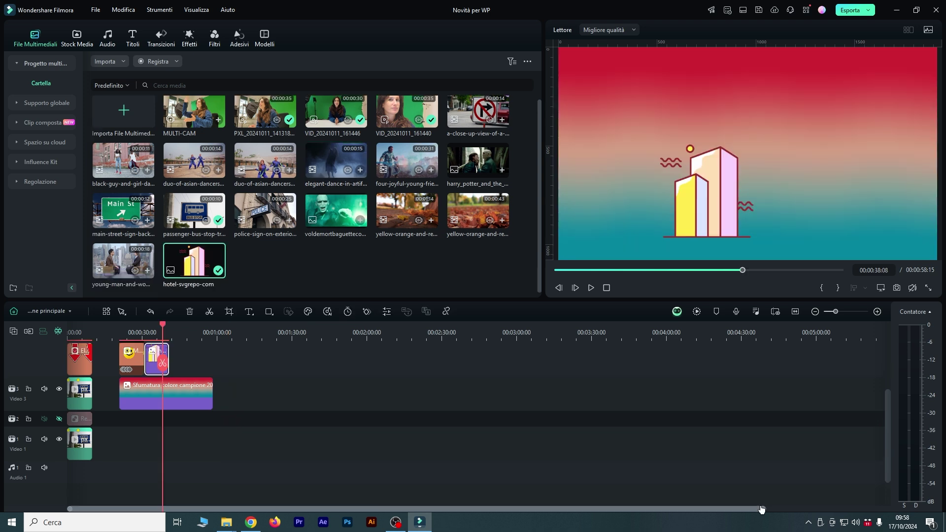
Enable clip linking and automatic ripple on the timeline, and place the hotel-svgrepo-com graphic right after the gradient clip on Video 3.
drag(762, 510, 648, 518)
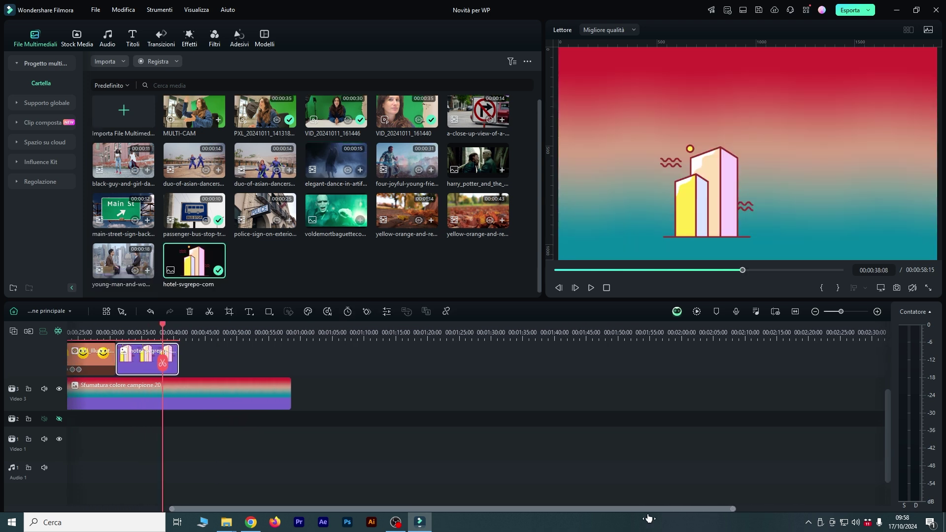
scroll(513, 451, up, 3)
click(556, 433)
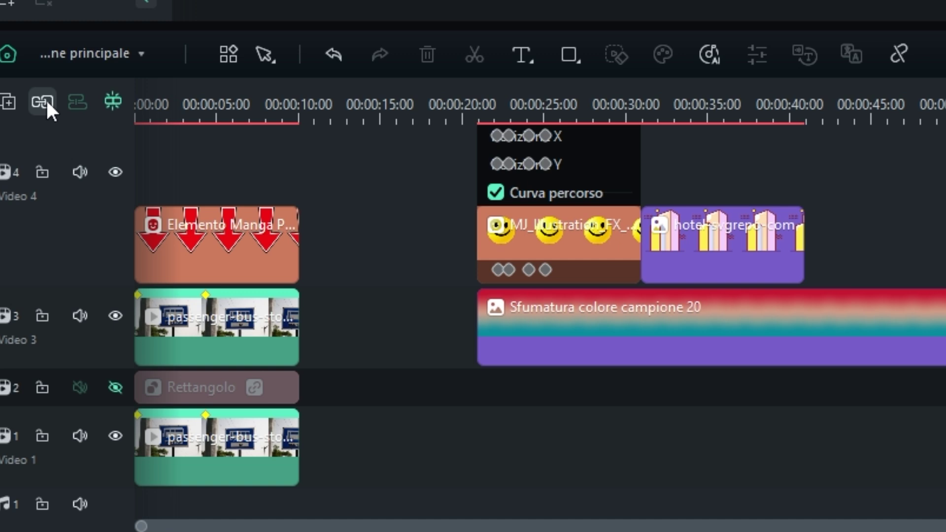
click(41, 169)
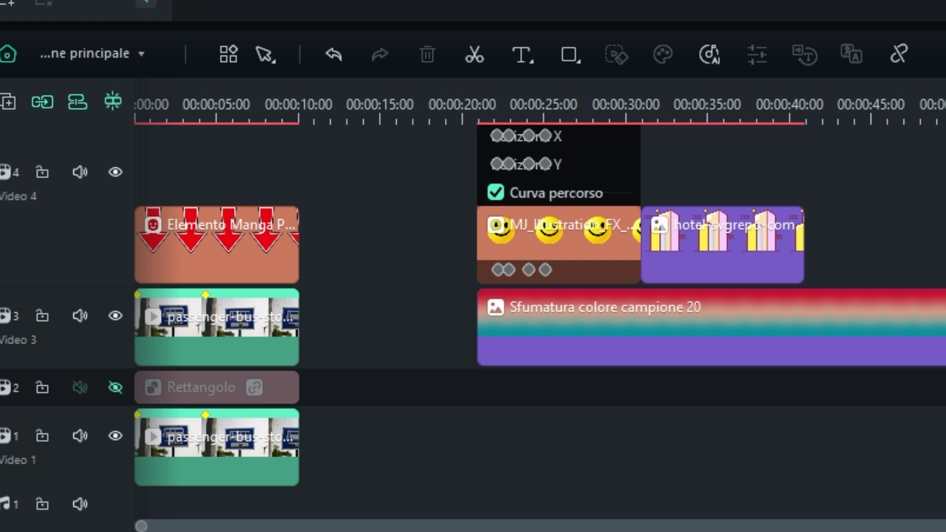
scroll(546, 288, up, 3)
scroll(326, 294, down, 4)
scroll(384, 252, up, 3)
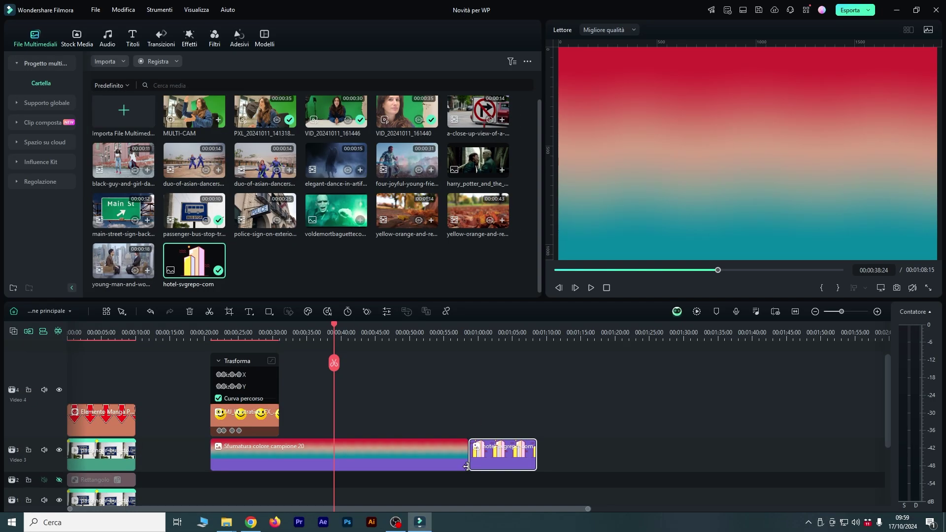
Try extending the gradient clip's end to about 00:01:07, undo the extension, and try shifting the hotel graphic towards the gradient clip.
drag(467, 458, 523, 457)
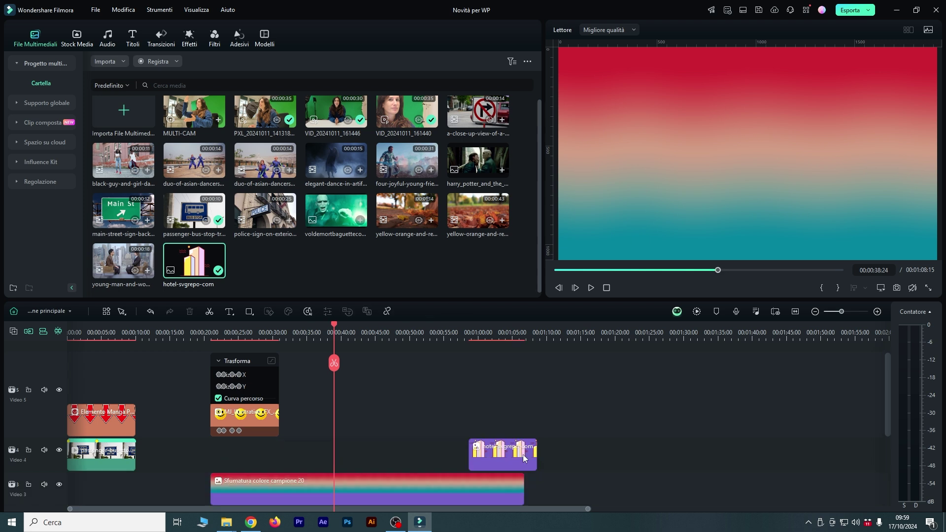
key(ctrl+z)
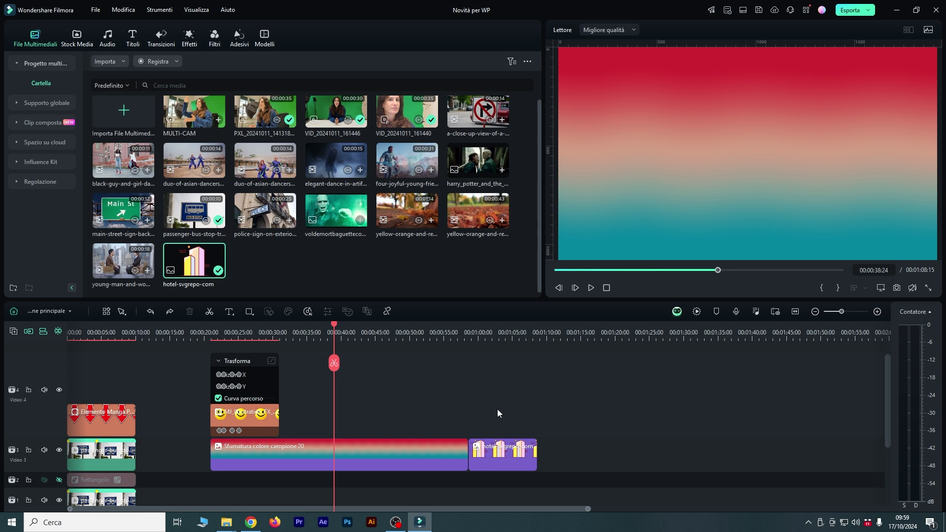
scroll(497, 413, up, 1)
scroll(487, 416, down, 3)
scroll(486, 417, up, 2)
drag(477, 461, 459, 462)
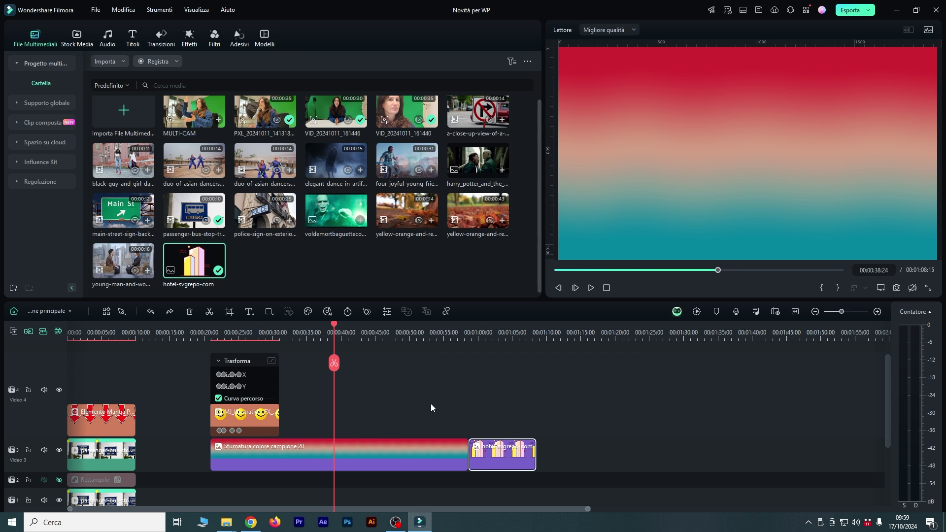
key(ctrl+y)
Open the task list, view the creation activities alongside the project activities, and close the list.
click(728, 12)
click(735, 25)
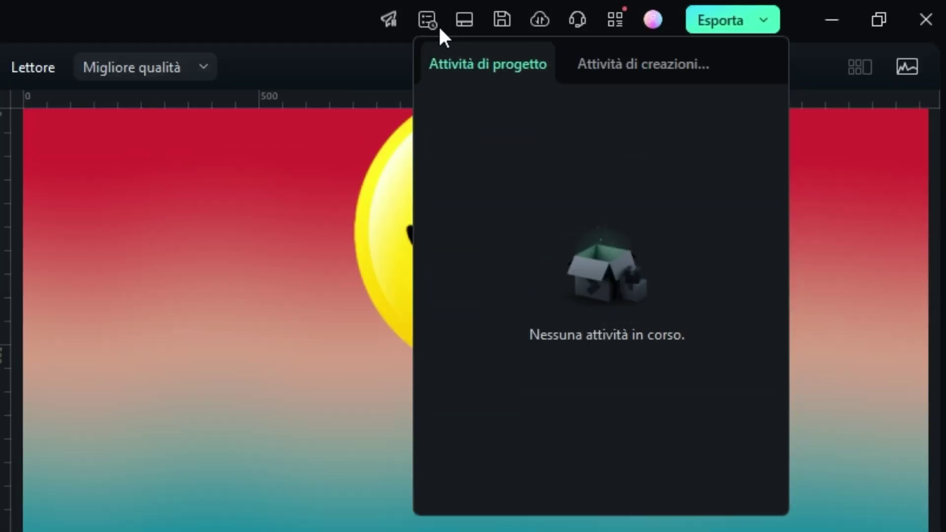
click(623, 74)
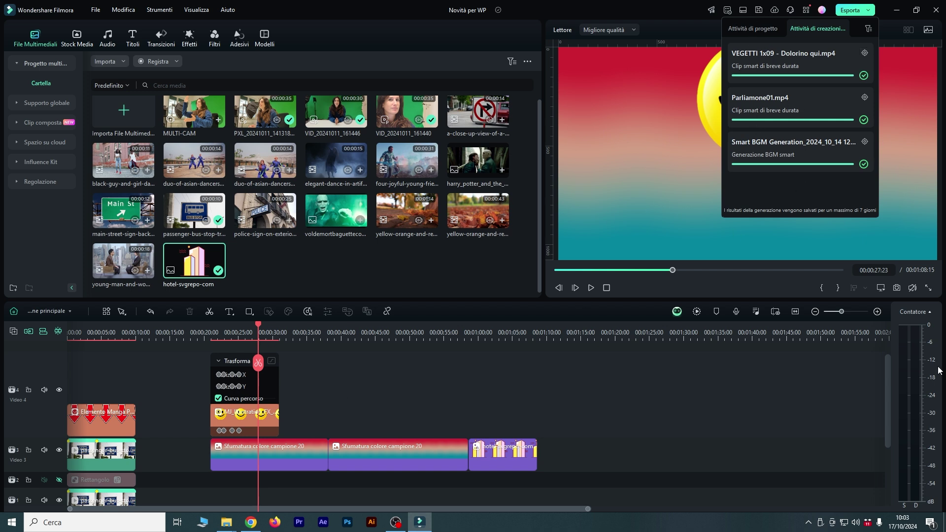
click(374, 417)
Import the P1099590 clip, place it on Video 3 at about 00:02:05, and play it.
drag(588, 509, 746, 507)
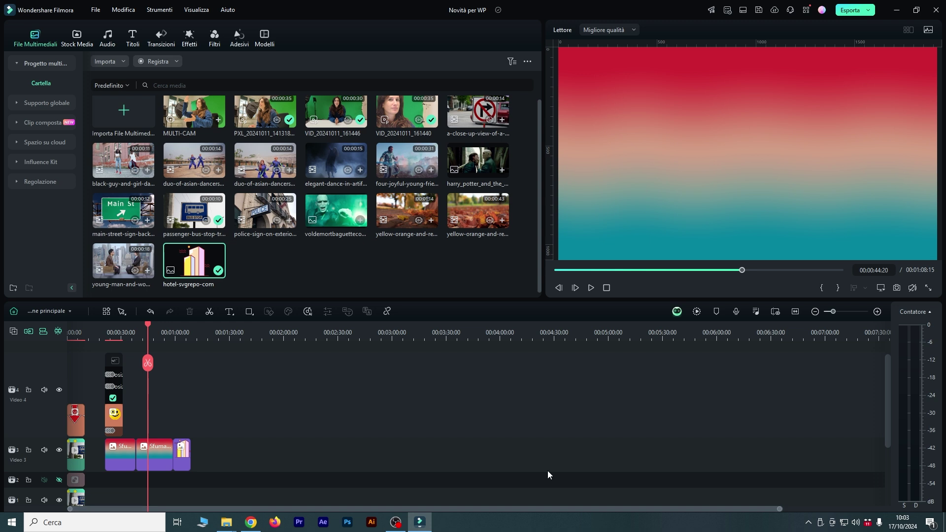
click(350, 262)
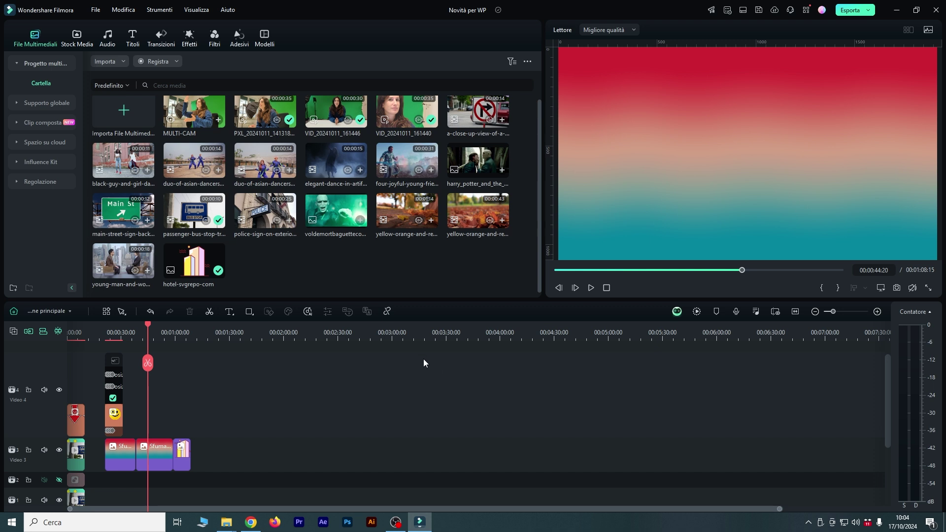
key(super+d)
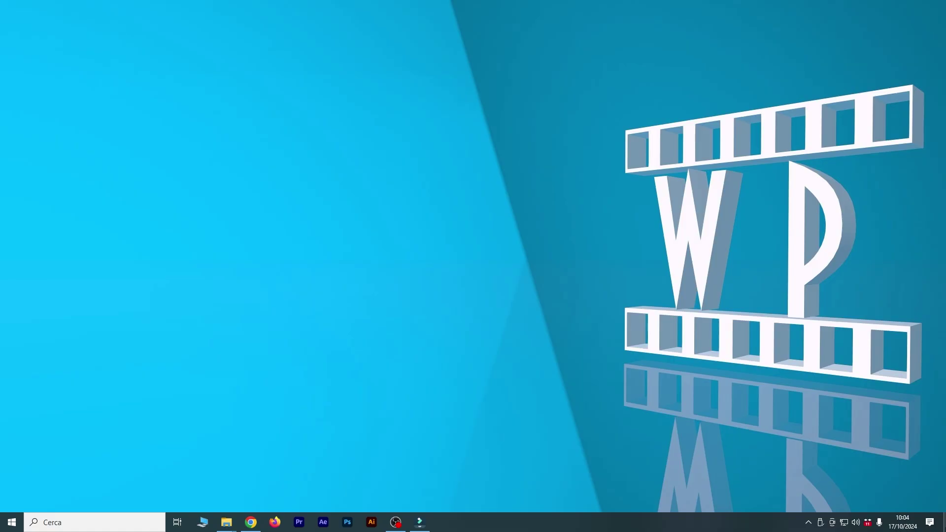
key(super+d)
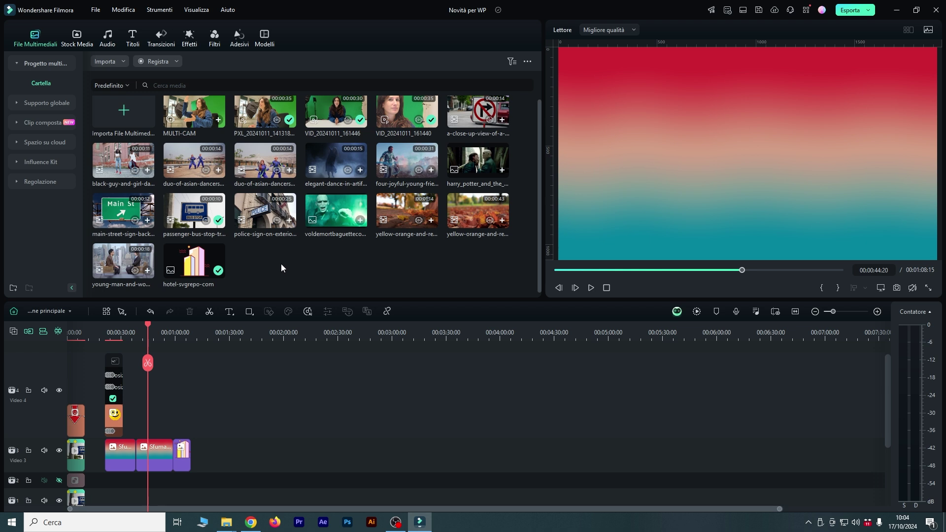
double_click(282, 266)
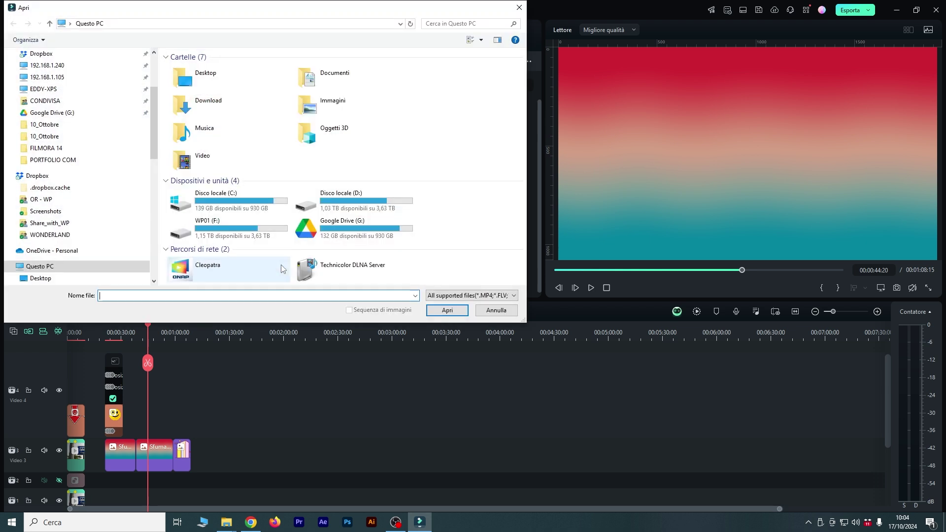
drag(477, 113, 304, 445)
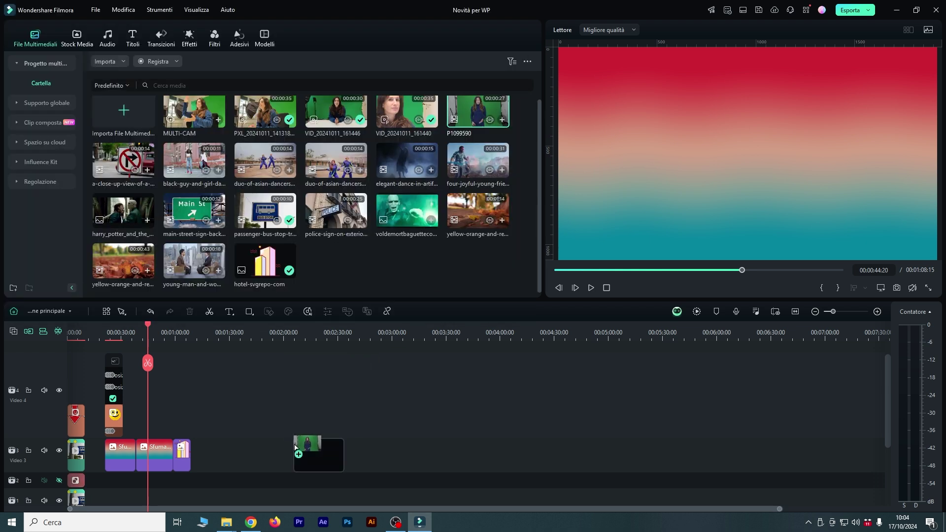
key(space)
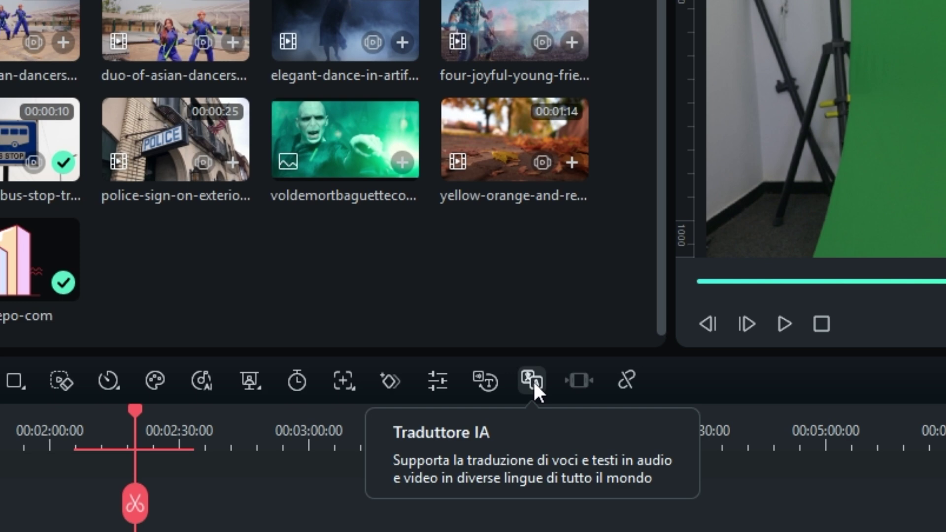
Translate the P1099590 clip's voice and subtitles from Italiano (Italia) to Inglese (US) with Sincronizzazione labiale and Match automatico enabled.
click(533, 380)
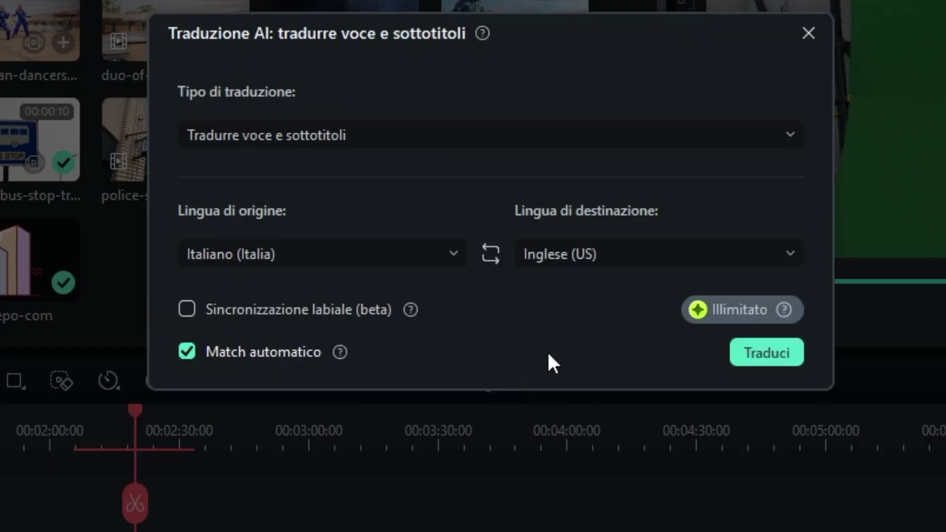
click(327, 134)
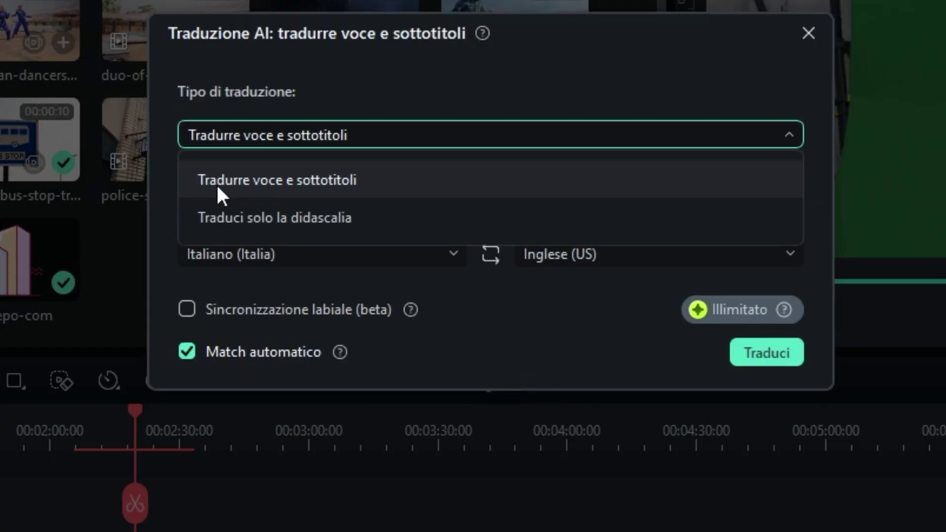
click(325, 184)
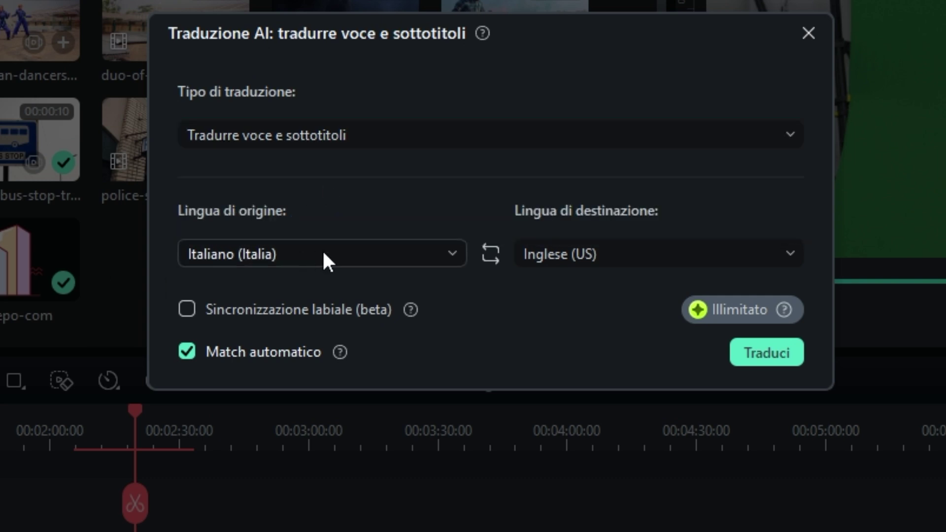
click(652, 251)
click(660, 287)
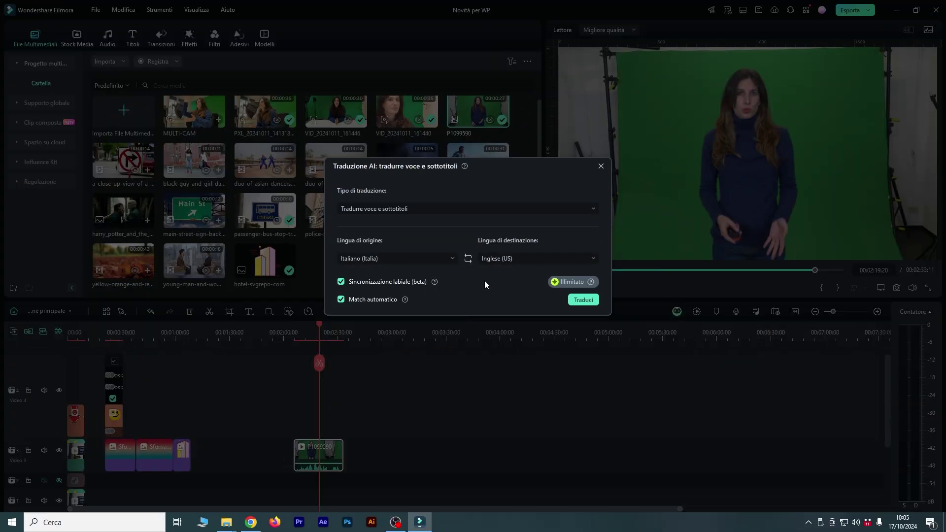
click(584, 300)
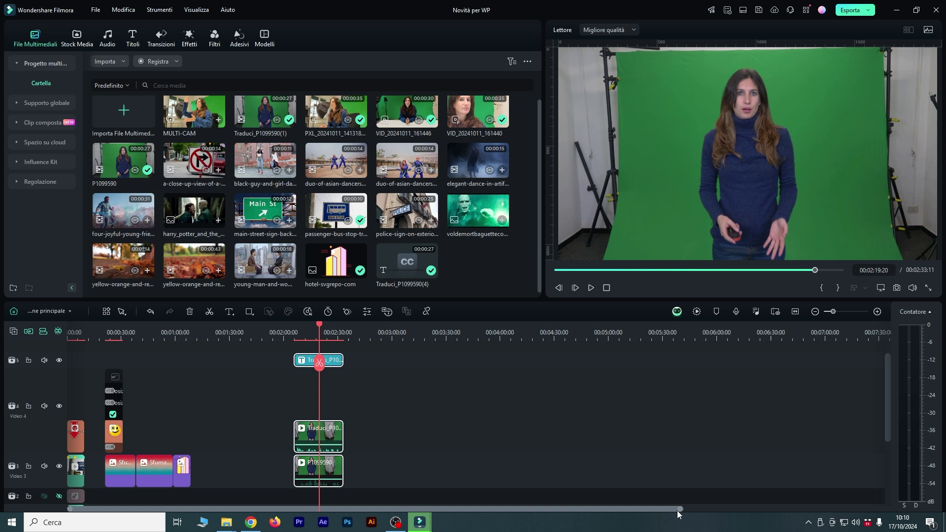
Play the translated clip with its English subtitles from 00:02:06:07 and return the playhead to 00:02:08:05.
drag(680, 510, 459, 510)
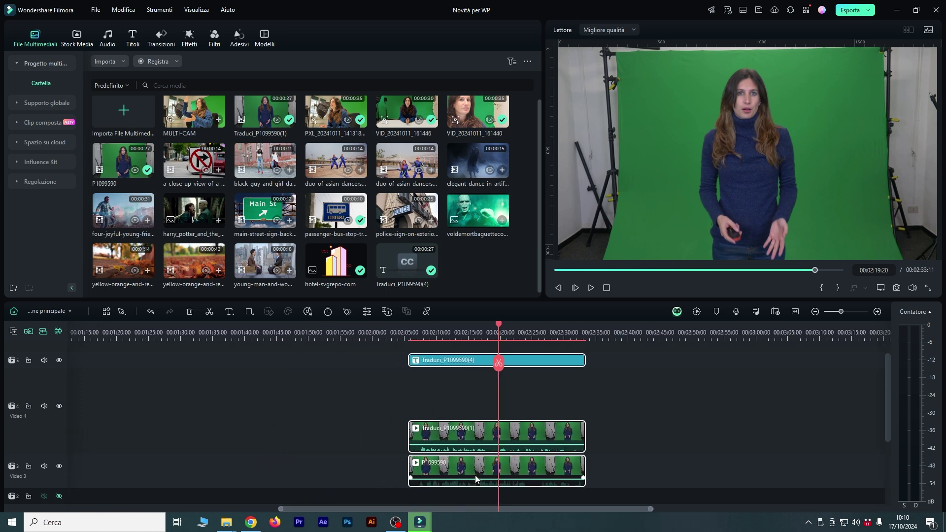
click(412, 331)
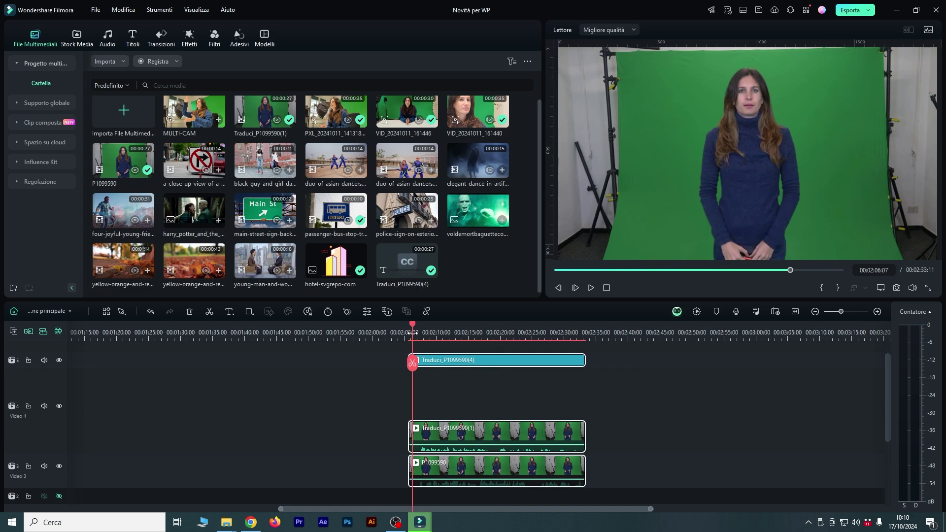
key(space)
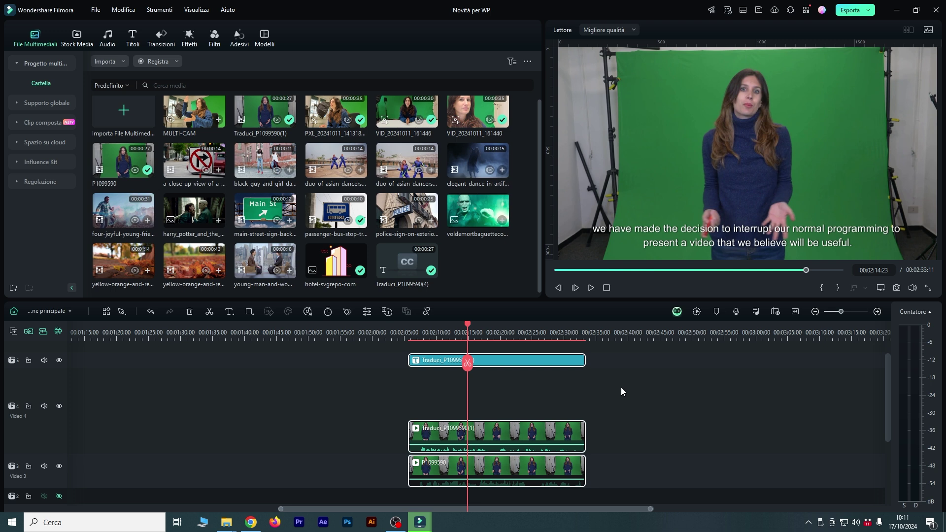
click(424, 332)
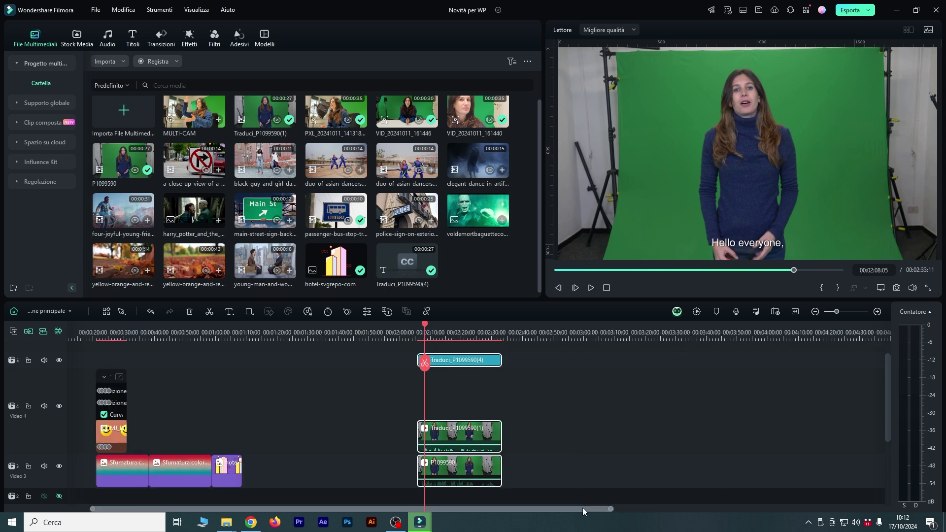
Turn off the timeline's linking and ripple options, and place the autumn-leaves and young-man clips in sequence on Video 4 past the translated clips.
drag(582, 507, 735, 492)
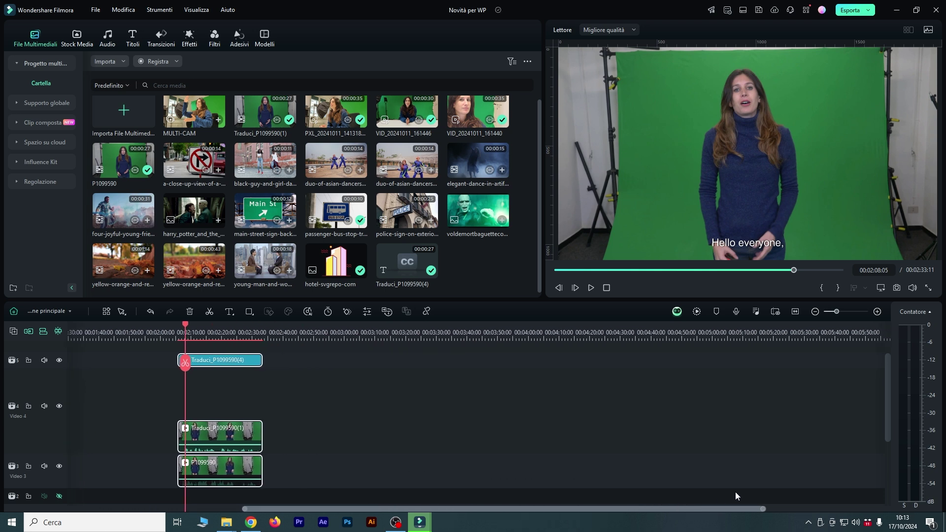
click(335, 332)
click(169, 333)
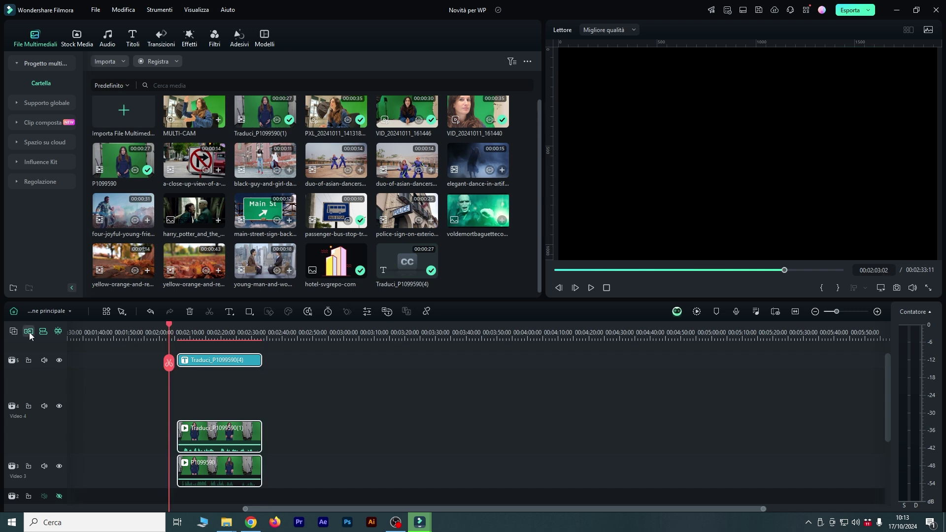
click(288, 337)
drag(289, 325, 365, 330)
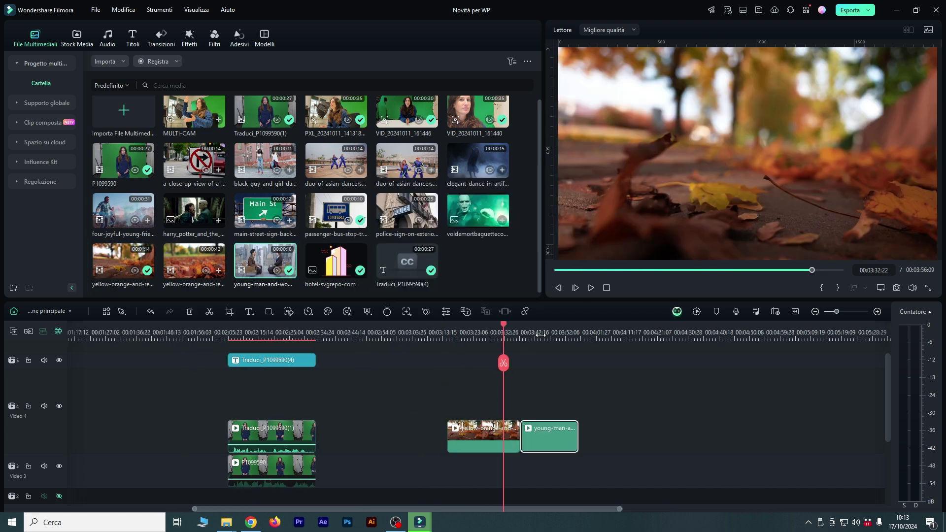
click(540, 335)
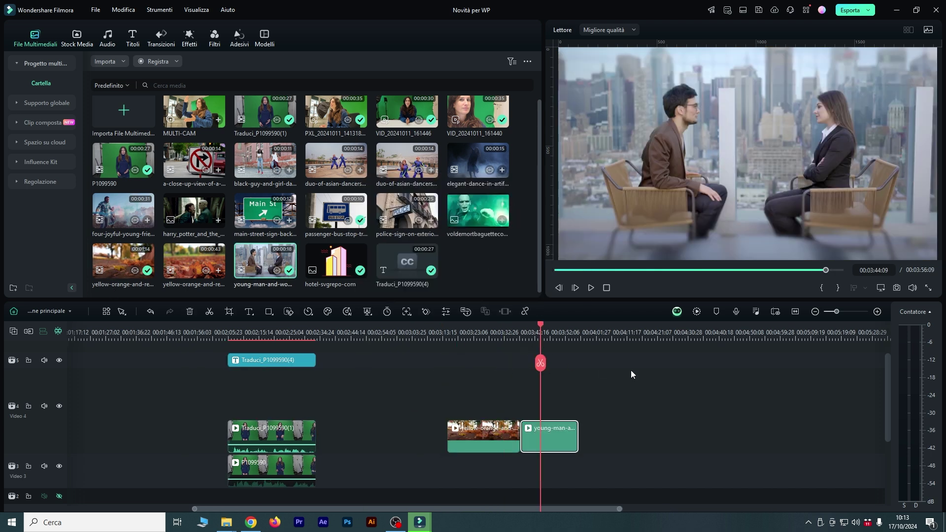
Add the elegant-dance clip directly after the young-man clip and adapt the project settings to 1920 x 1080 25fps.
scroll(631, 371, down, 1)
drag(469, 168, 586, 428)
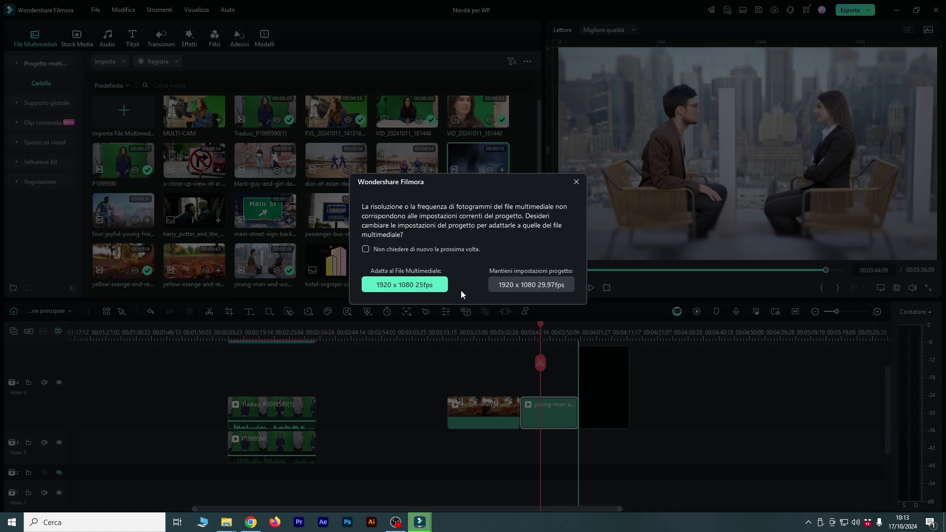
click(493, 288)
Enable Palette colori IA in the young-man clip's basic colour settings and start adding a new palette.
double_click(489, 410)
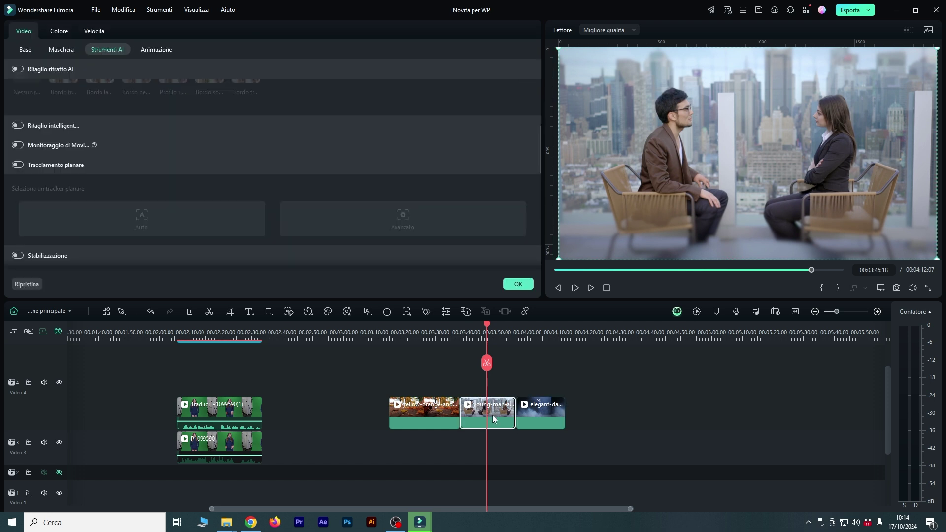
scroll(232, 156, down, 4)
click(61, 32)
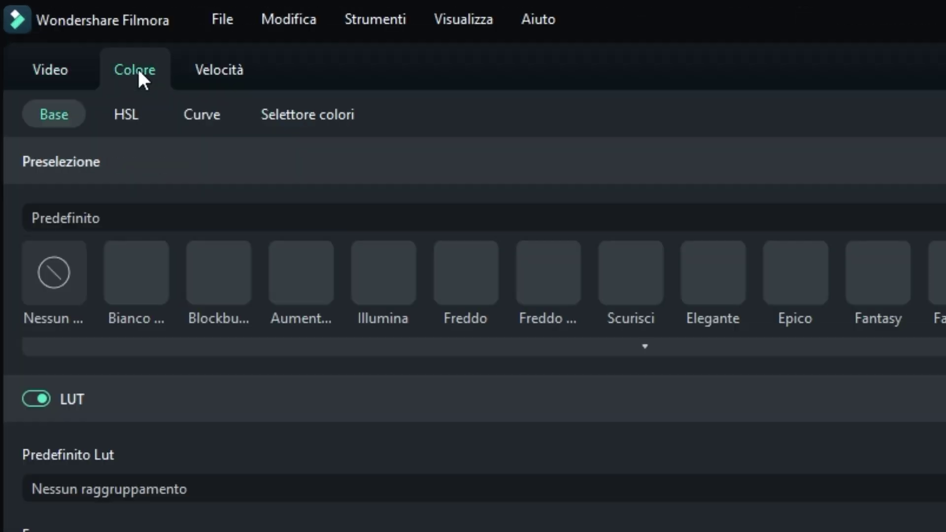
scroll(138, 323, down, 5)
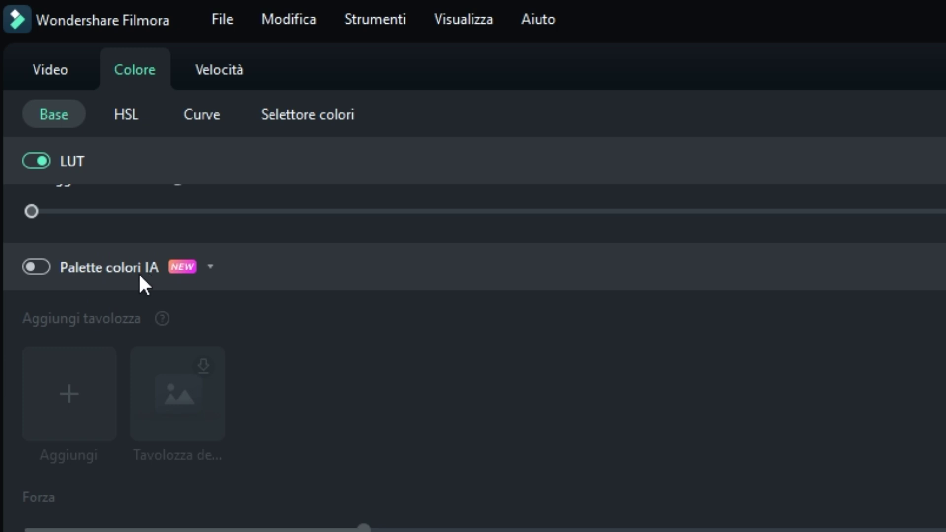
click(36, 267)
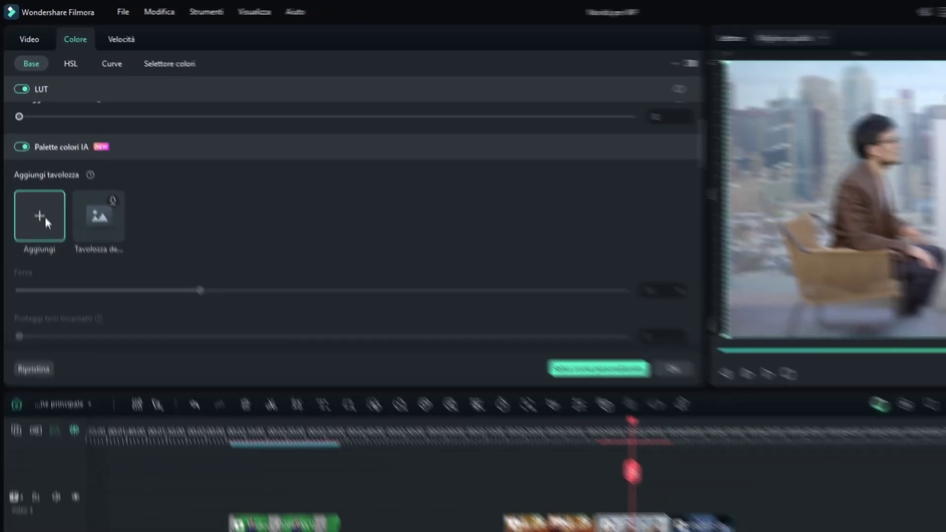
click(46, 217)
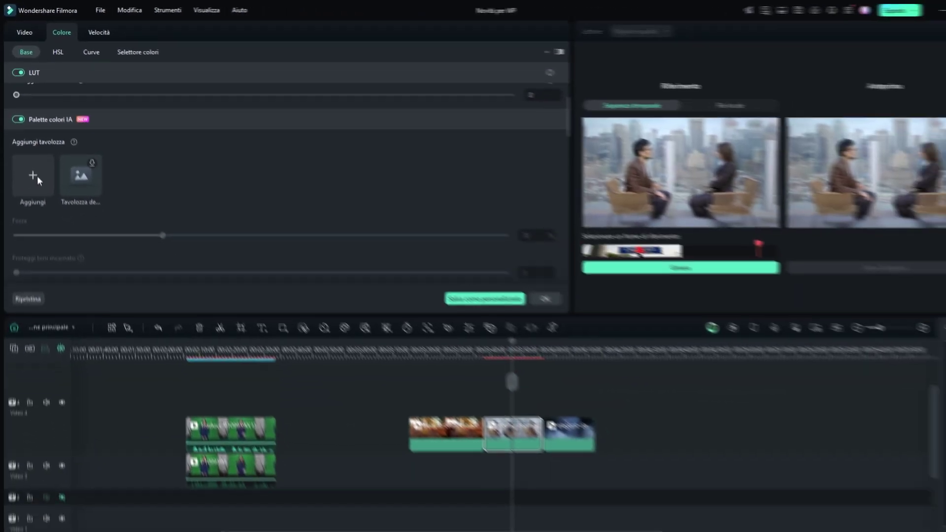
Load the green Voldemort image from the FOOTAGE folder as the local reference file and generate the palette preview.
click(723, 299)
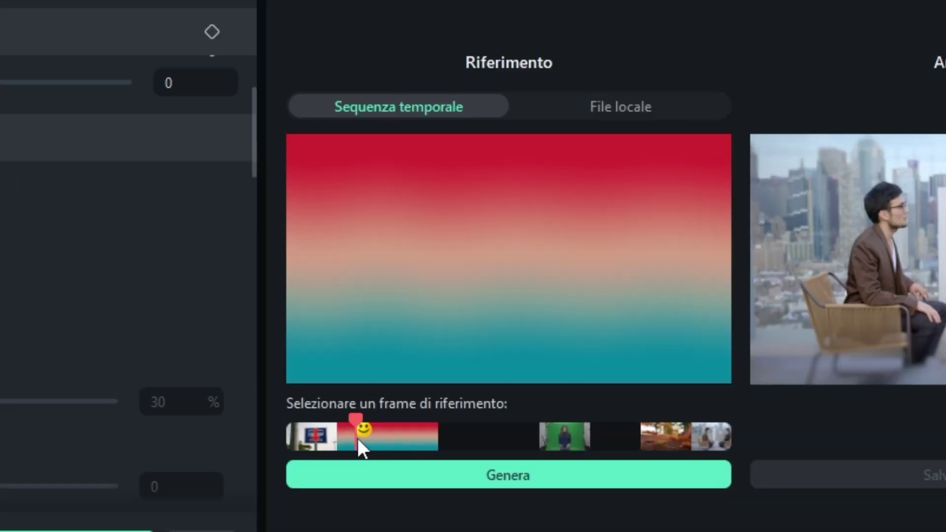
click(502, 434)
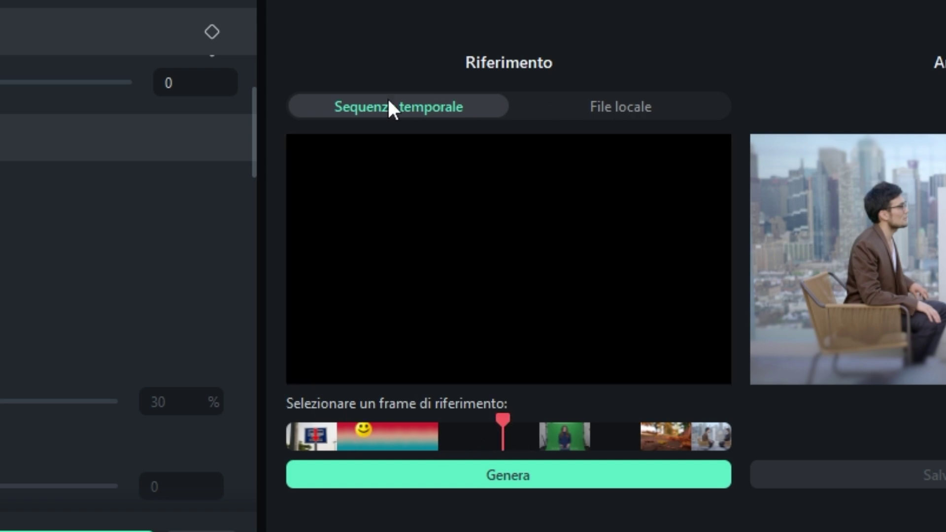
click(620, 110)
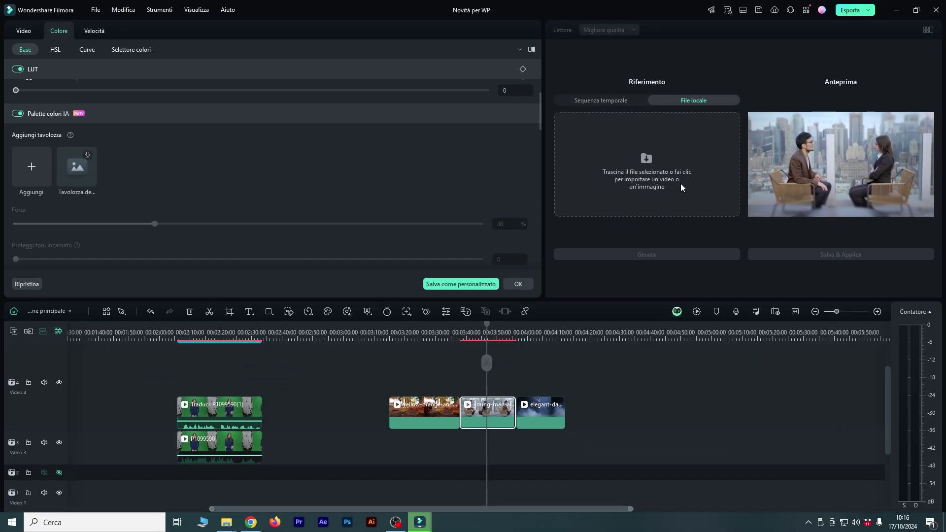
mouse_move(226, 523)
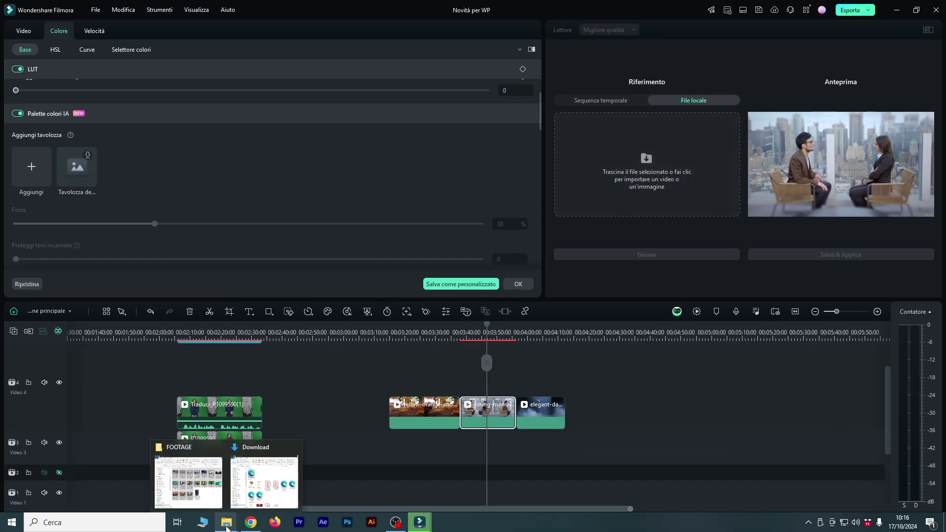
click(199, 479)
drag(914, 325, 609, 257)
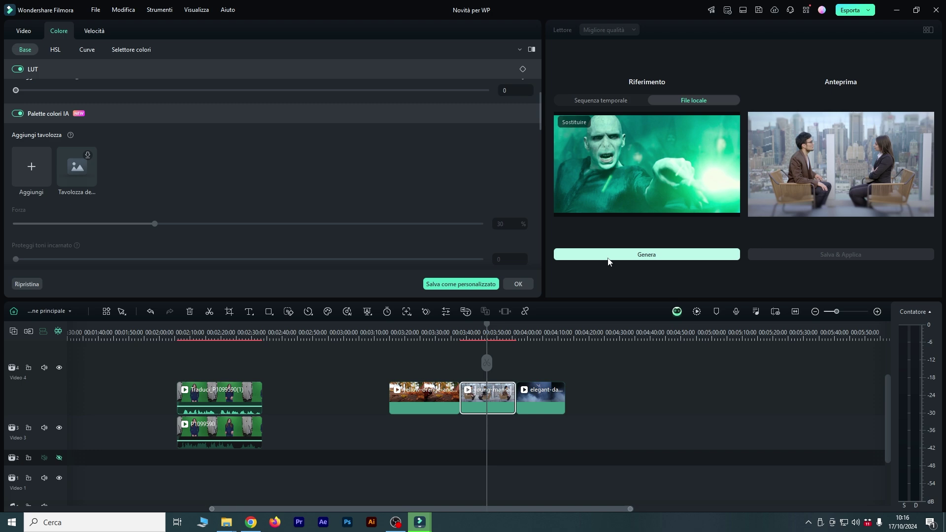
click(610, 256)
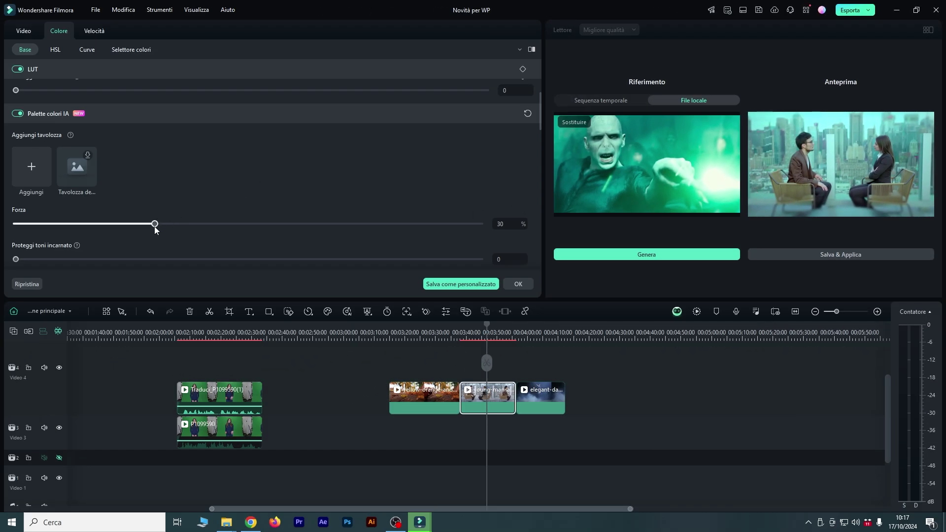
Set the palette's Forza to 64% and Proteggi toni incarnato to 62, and save and apply it to the young-man clip.
drag(155, 224, 563, 232)
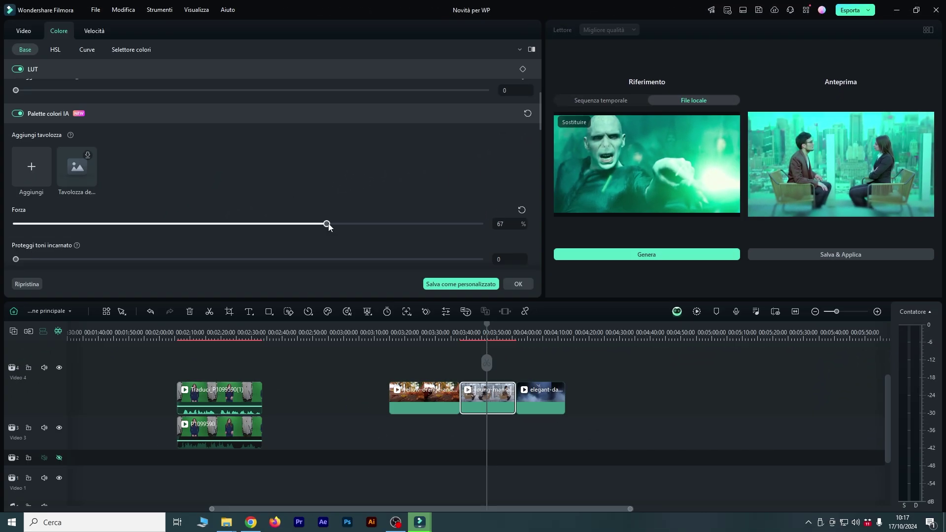
mouse_move(328, 223)
mouse_down()
mouse_move(418, 228)
mouse_move(331, 239)
mouse_up()
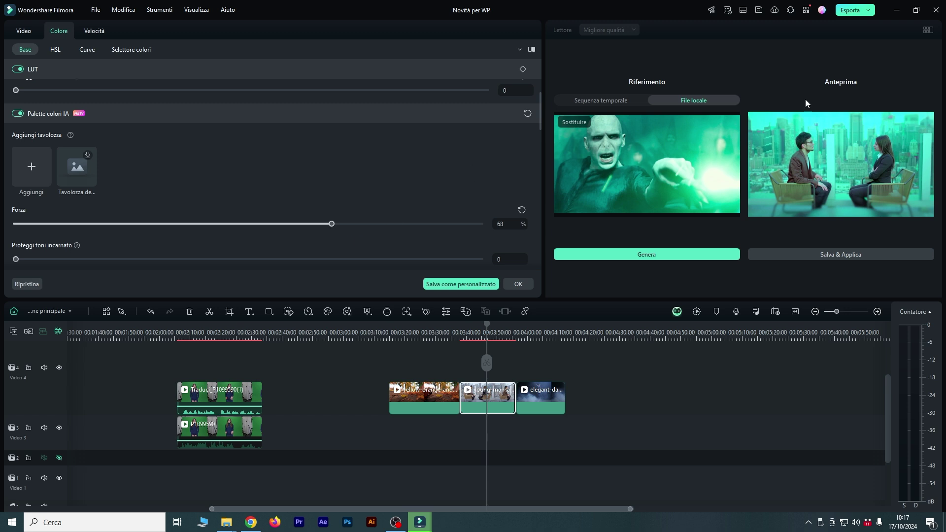
drag(16, 259, 175, 277)
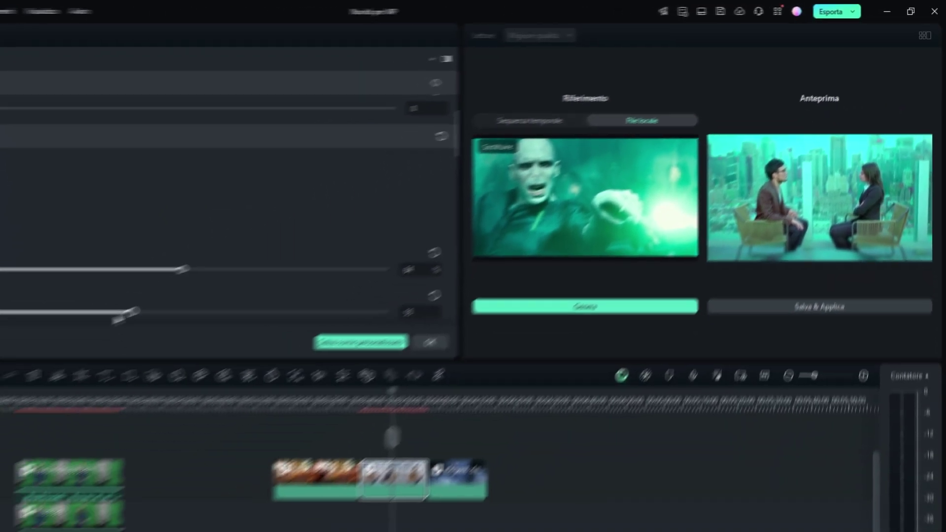
drag(209, 261, 305, 265)
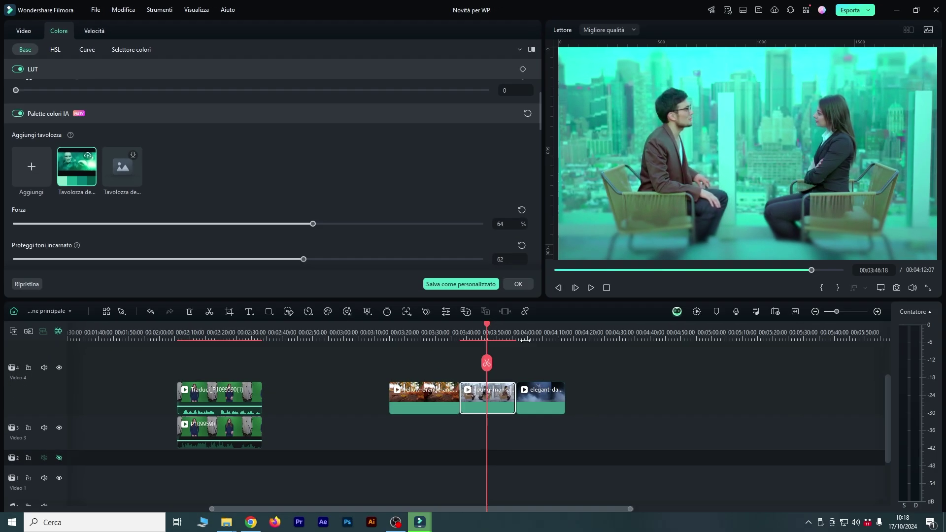
Apply the saved green palette to the autumn-leaves clip with Forza 53% and Proteggi toni incarnato 33.
click(438, 329)
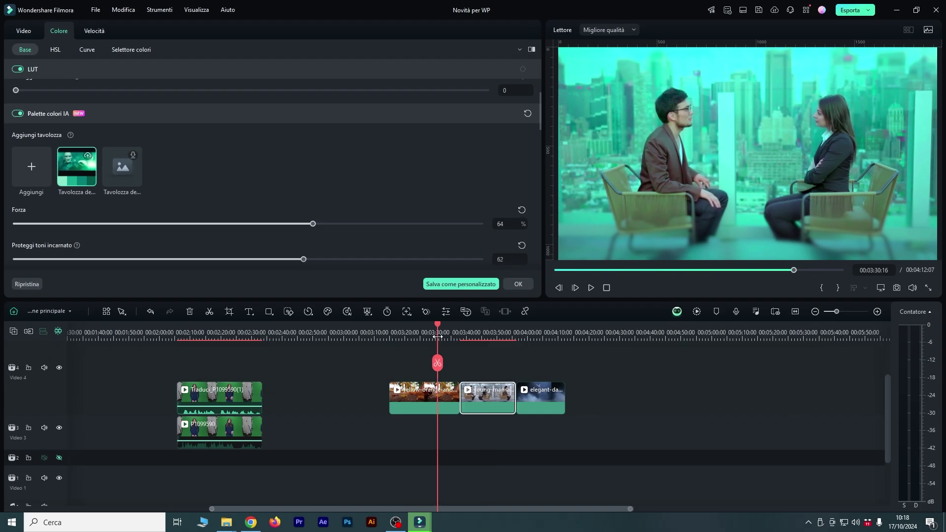
click(434, 398)
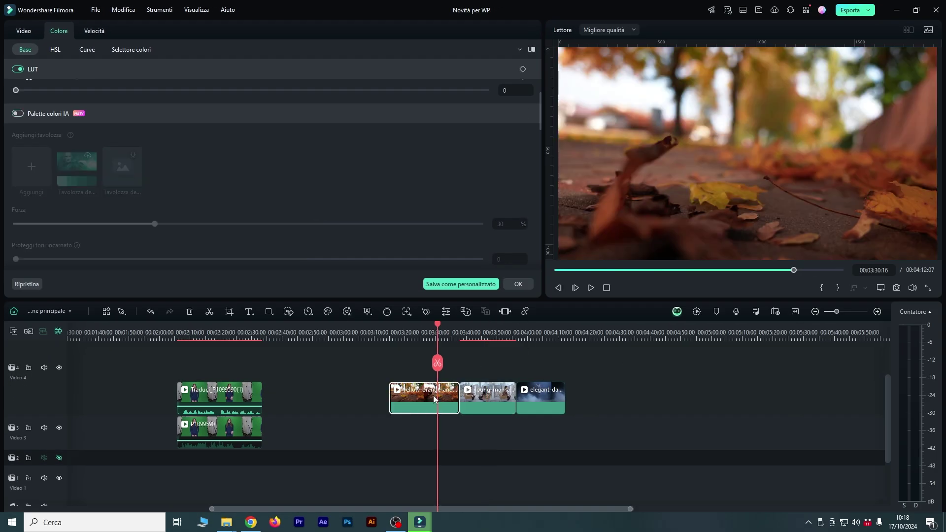
click(18, 113)
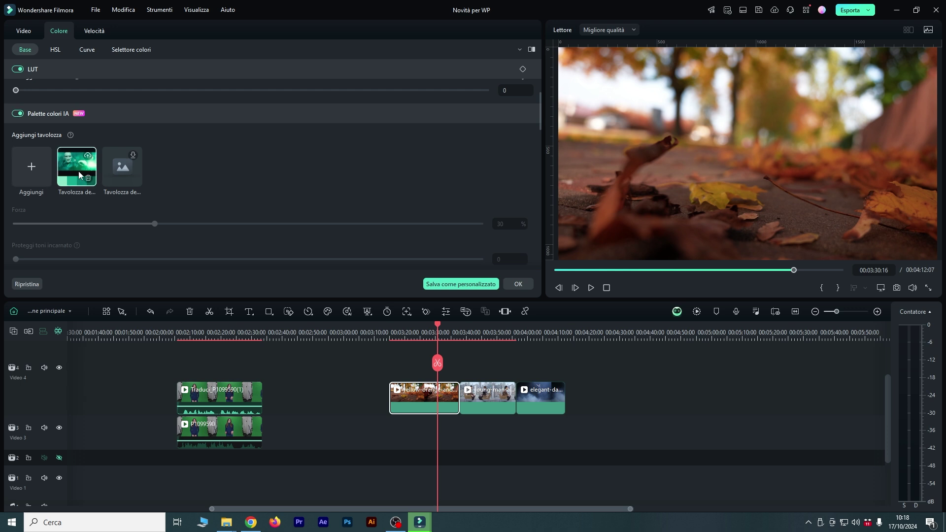
click(79, 171)
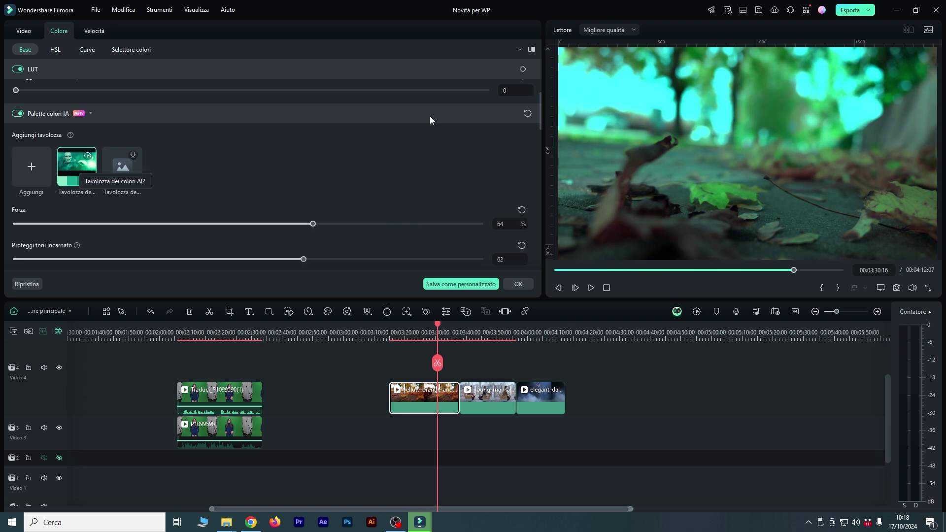
drag(313, 227, 262, 232)
Apply the saved green palette to the elegant-dance clip with Forza 84% and Proteggi toni incarnato 61.
click(490, 333)
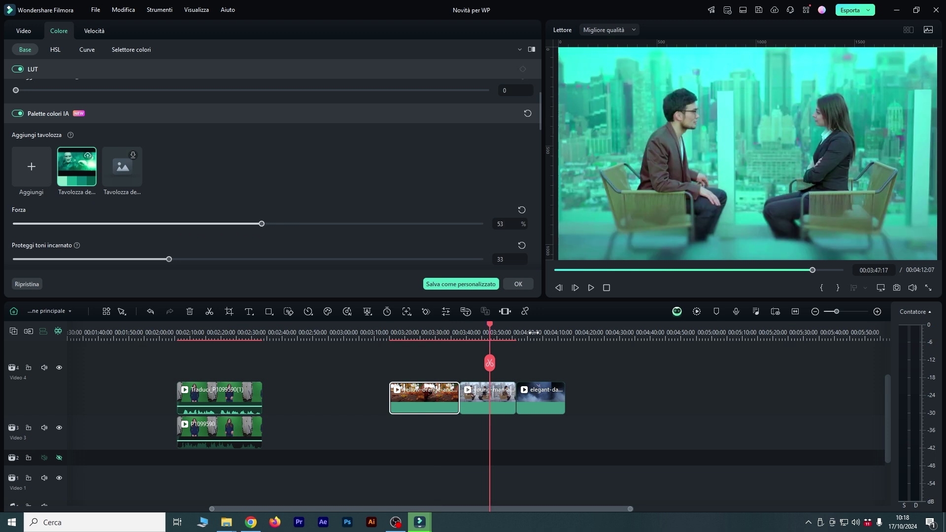
click(533, 334)
click(538, 398)
click(17, 114)
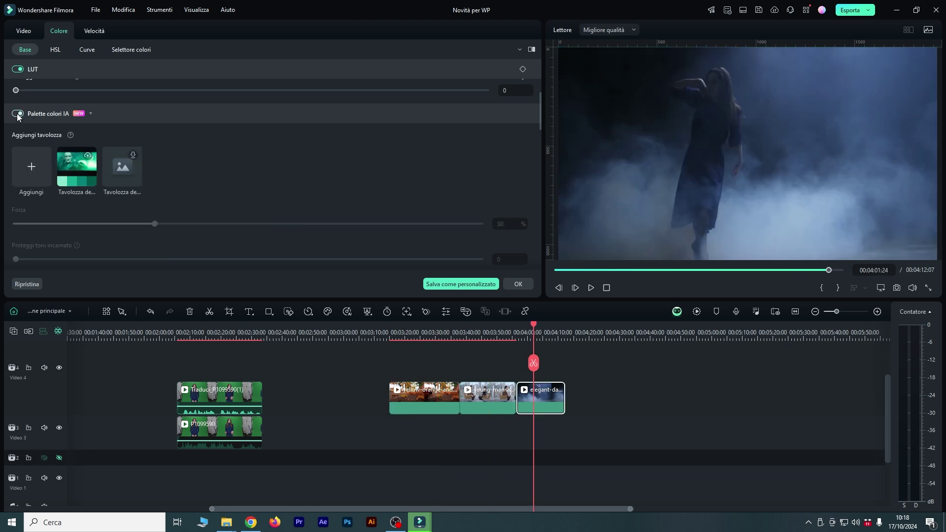
click(70, 161)
drag(310, 225, 406, 242)
mouse_move(304, 259)
mouse_down()
mouse_move(165, 246)
mouse_move(448, 257)
mouse_move(256, 253)
mouse_move(301, 255)
mouse_up()
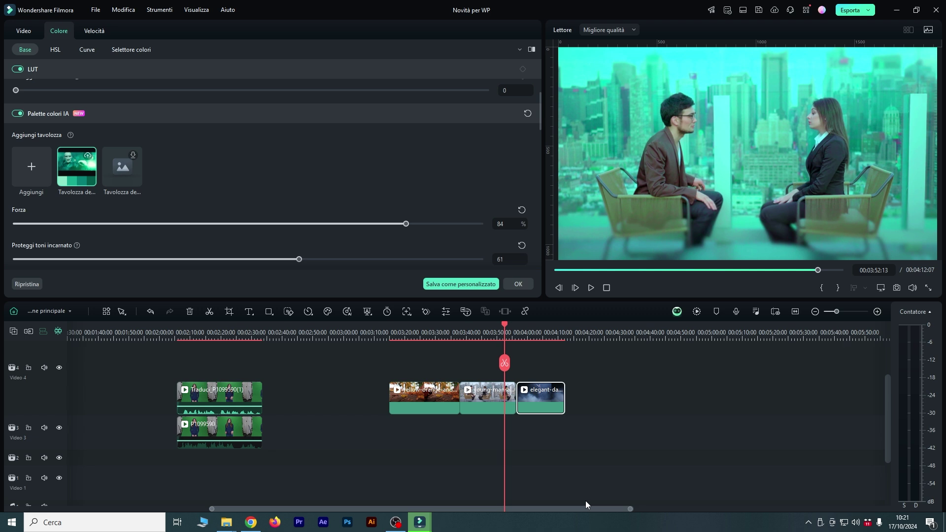
Place the playhead on the empty timeline past the elegant-dance clip and close the colour settings.
drag(585, 500, 663, 501)
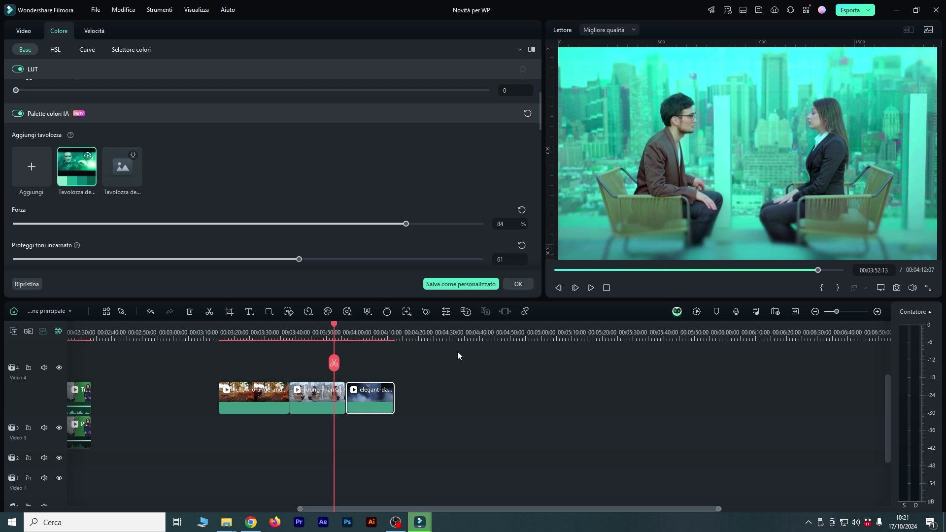
click(462, 335)
click(518, 285)
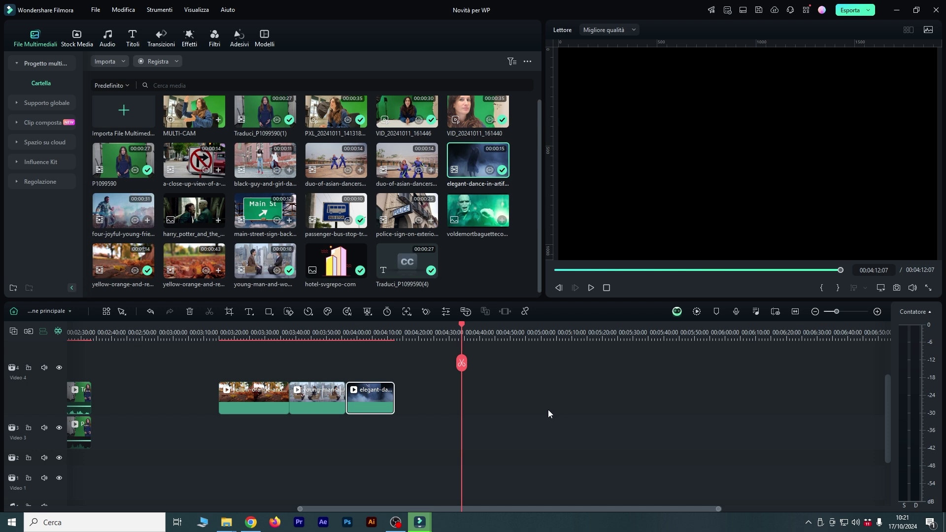
Open the Effetto sonoro AI audio tool and place the playhead at 00:03:21:03 on the autumn-leaves clip.
click(109, 39)
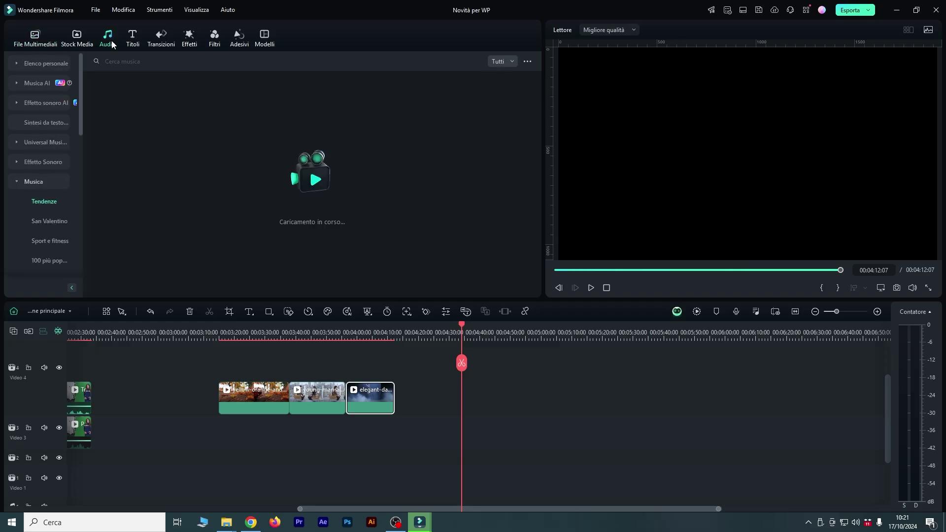
drag(190, 321, 260, 324)
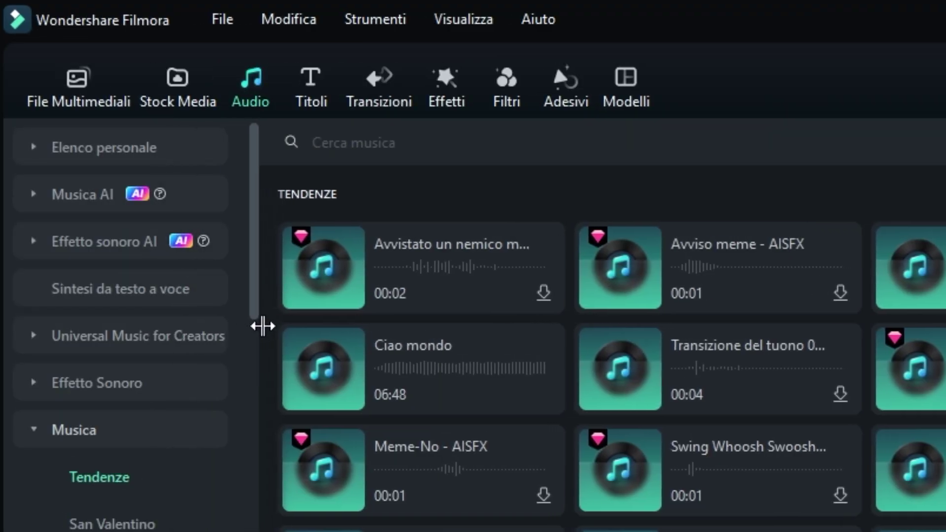
click(121, 242)
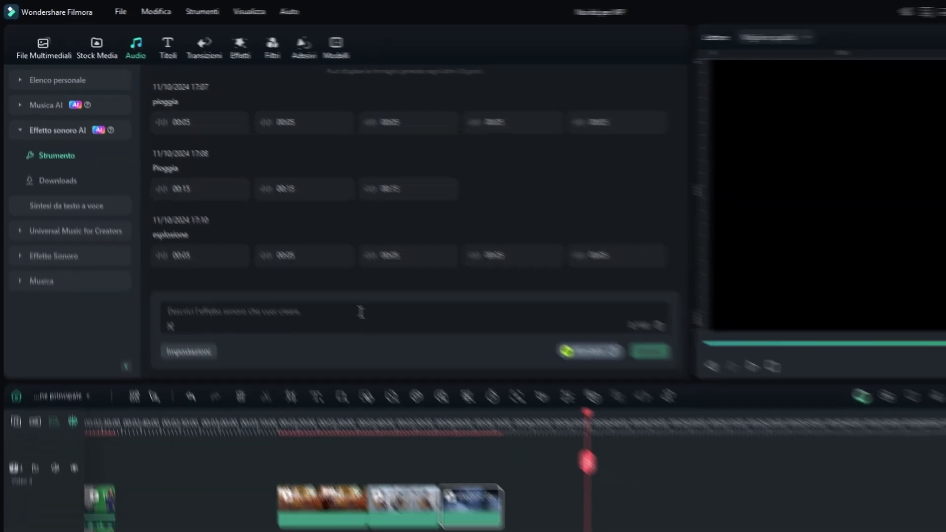
drag(249, 326, 227, 341)
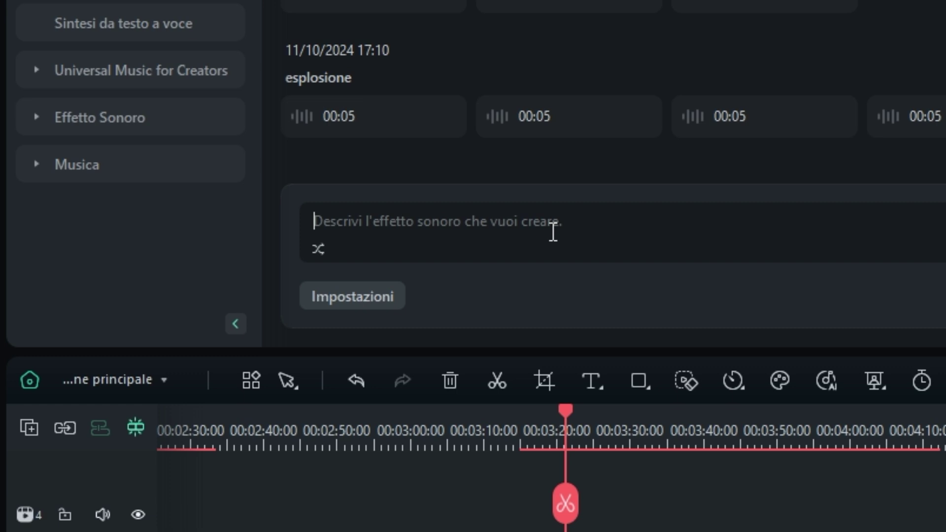
Generate four AI sound effects of 10 seconds each from the description "Vento che soffia".
text(V)
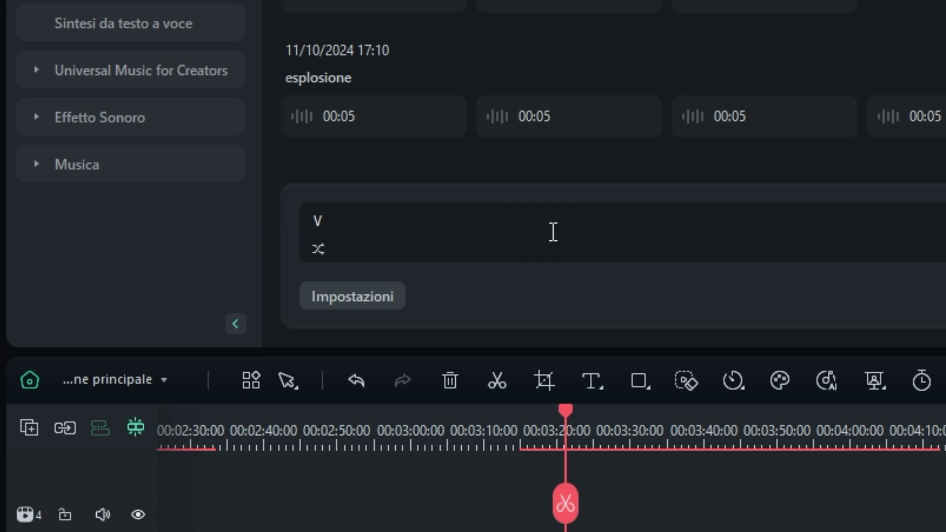
text(ento che soffia)
click(372, 298)
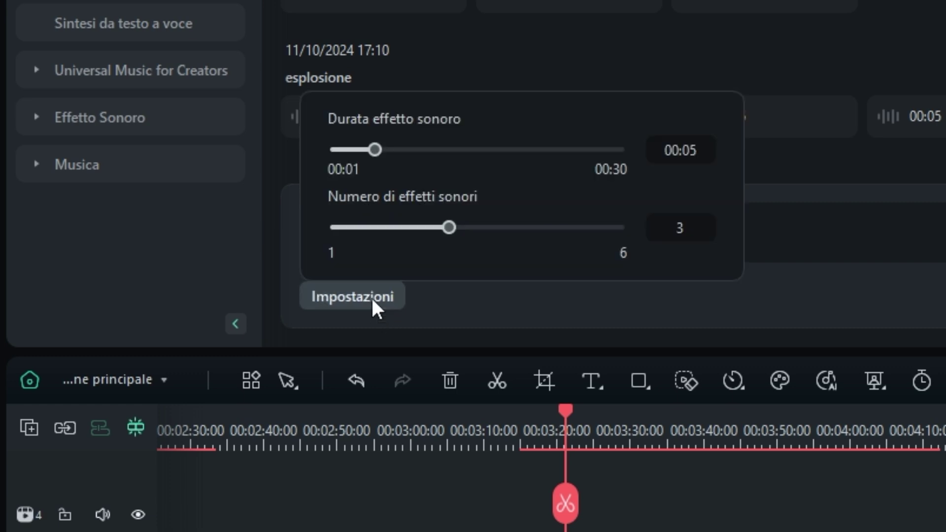
drag(374, 149, 424, 151)
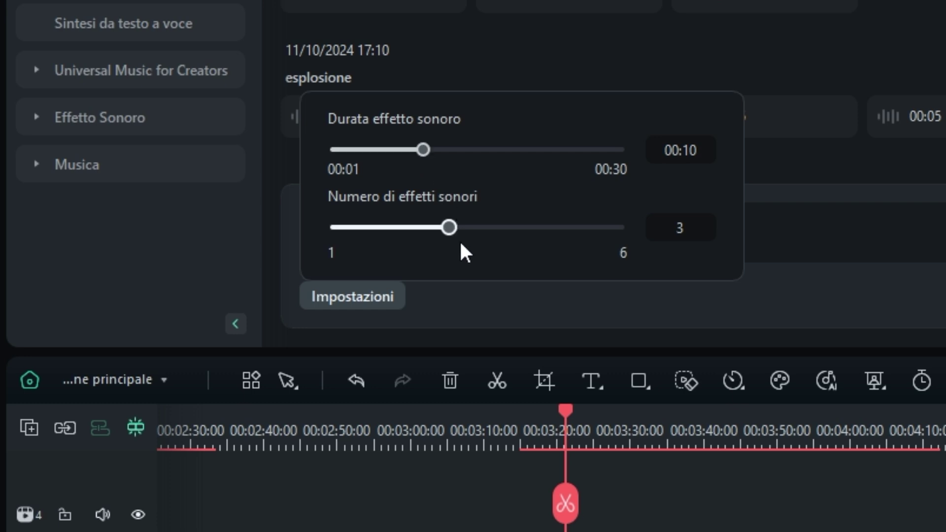
drag(451, 225, 496, 222)
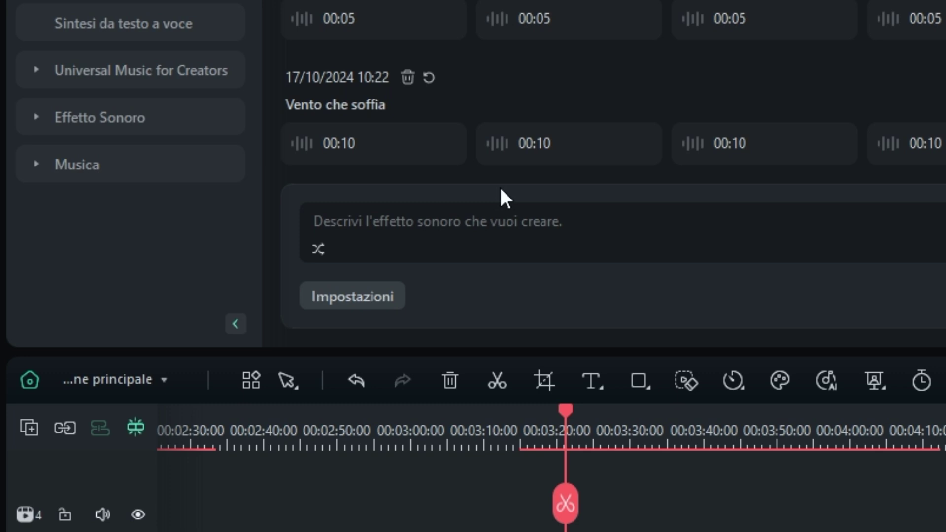
Play the first generated "Vento che soffia" sound effect.
mouse_move(154, 214)
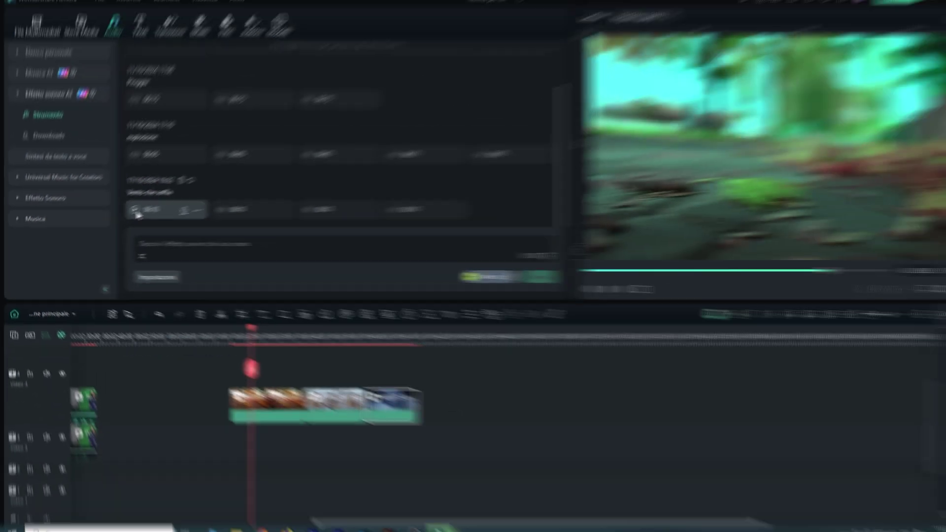
click(302, 148)
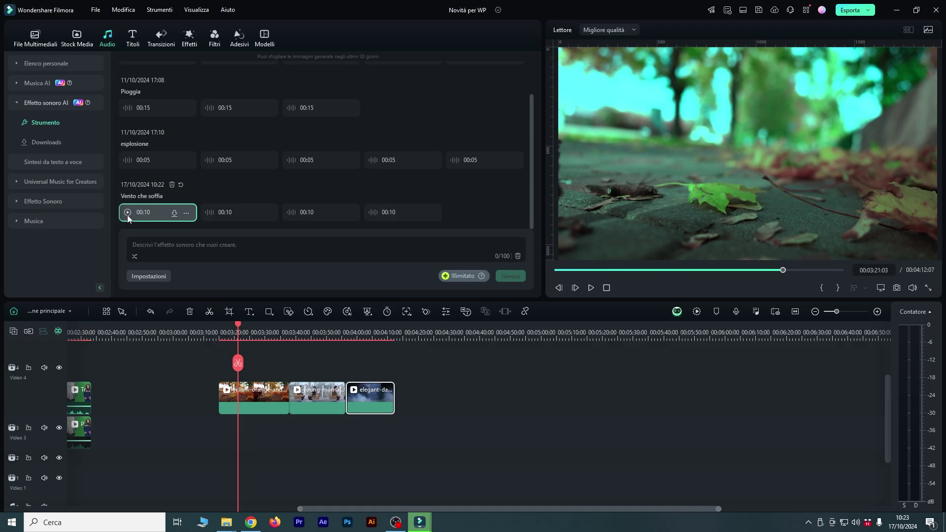
click(127, 212)
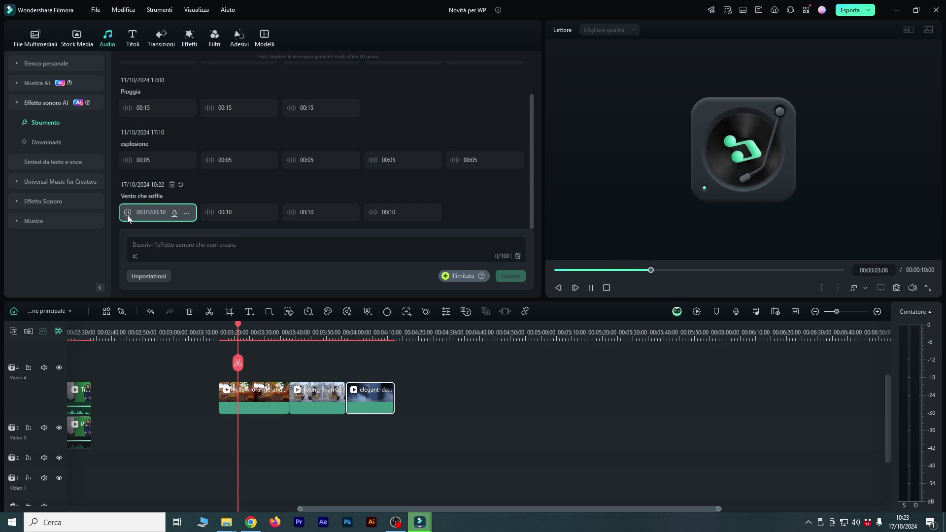
Pause the first "Vento che soffia" sound effect and preview the other generated variants.
click(127, 214)
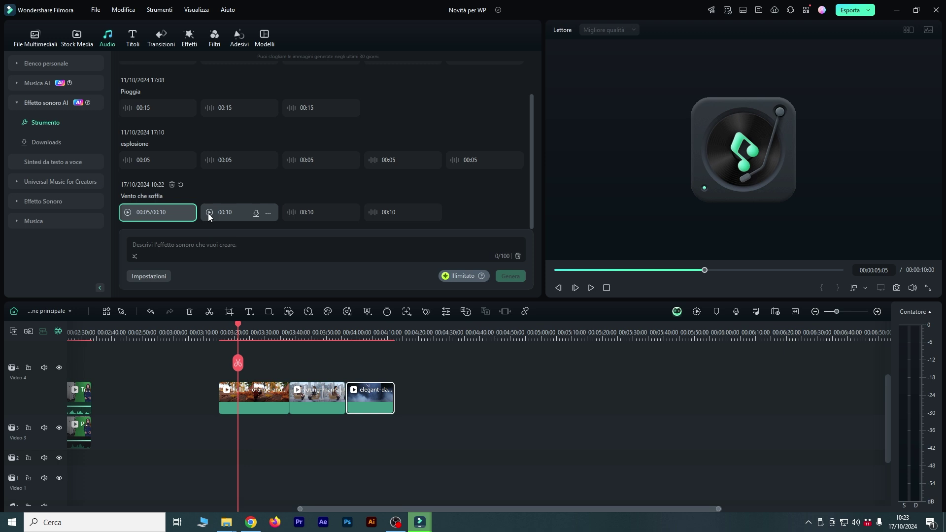
click(209, 212)
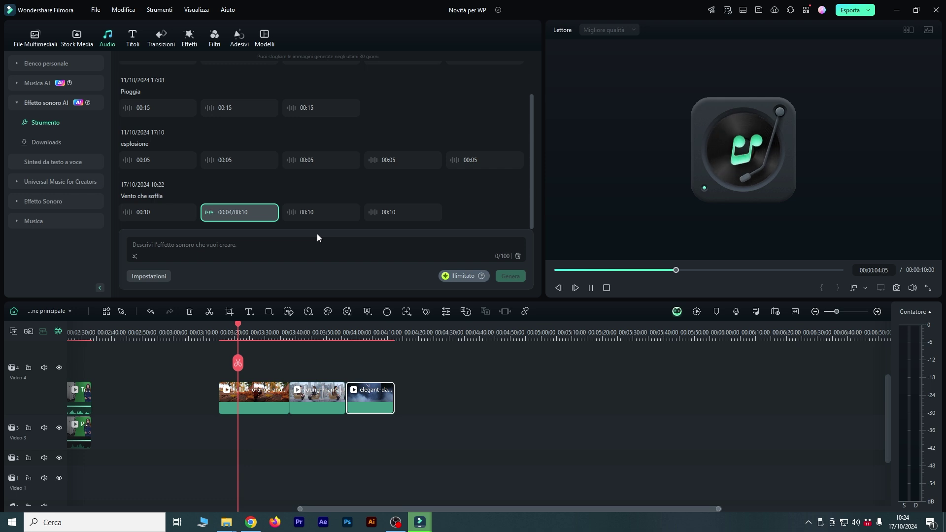
click(295, 212)
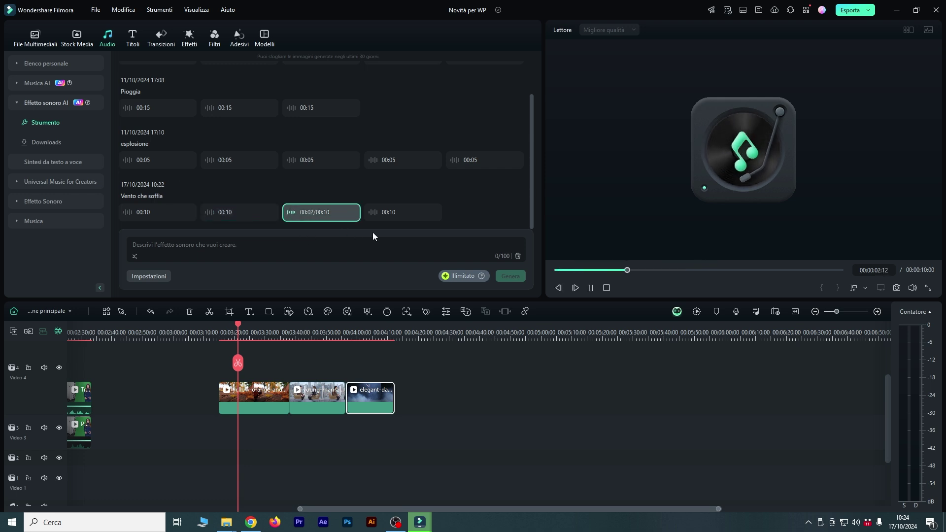
click(374, 220)
Place the first "Vento che soffia" effect on Audio 1 under the autumn-leaves clip's start and set the playhead at 00:04:34:19.
drag(153, 211, 224, 437)
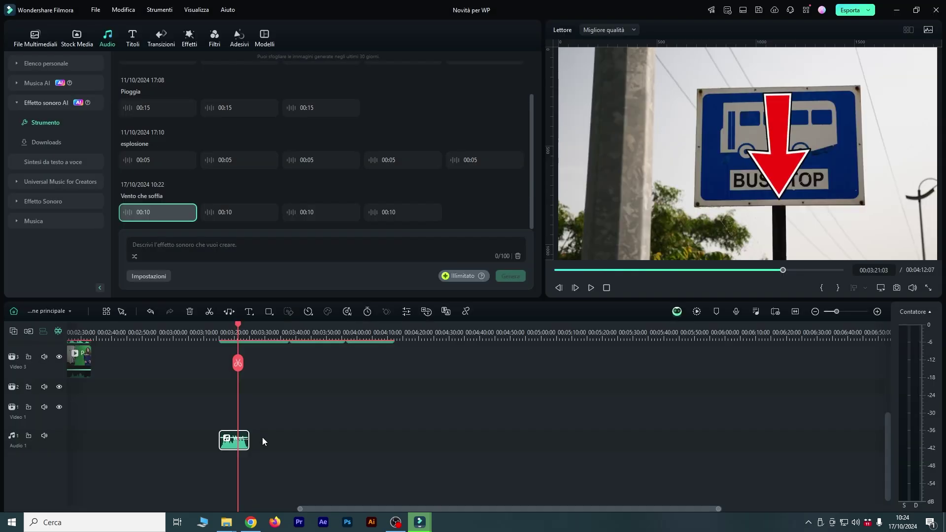
scroll(888, 436, up, 2)
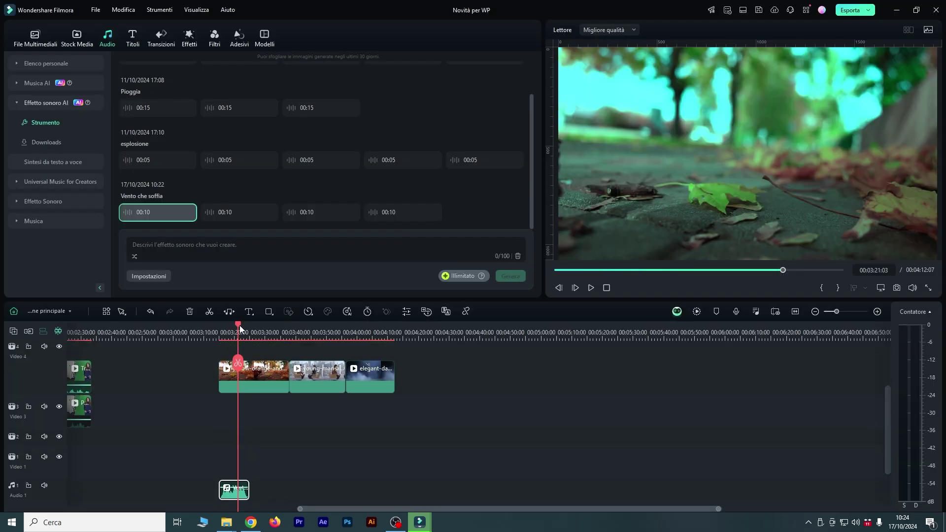
drag(240, 330, 464, 334)
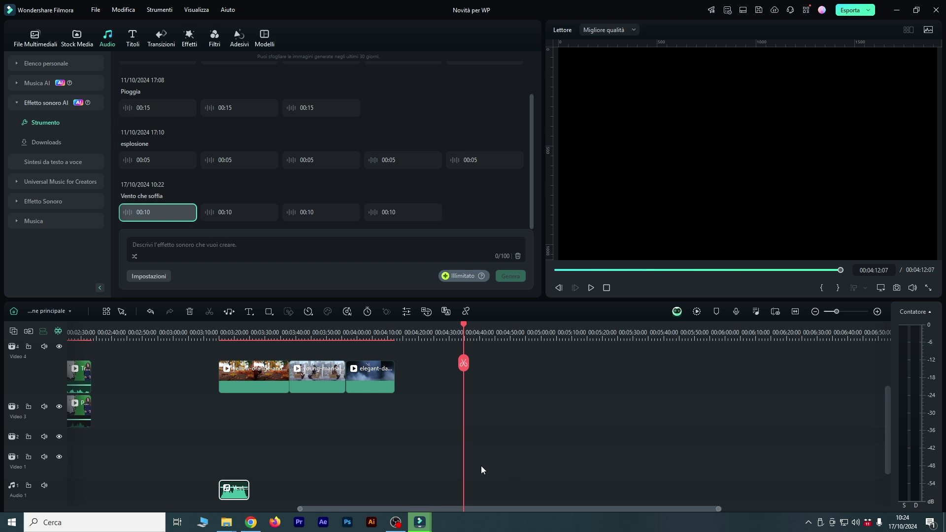
Add VID_20230417_100322 to Video 1 past the elegant-dance clip, and trim both ends to keep about 8 seconds ending at 00:04:35:08.
click(30, 44)
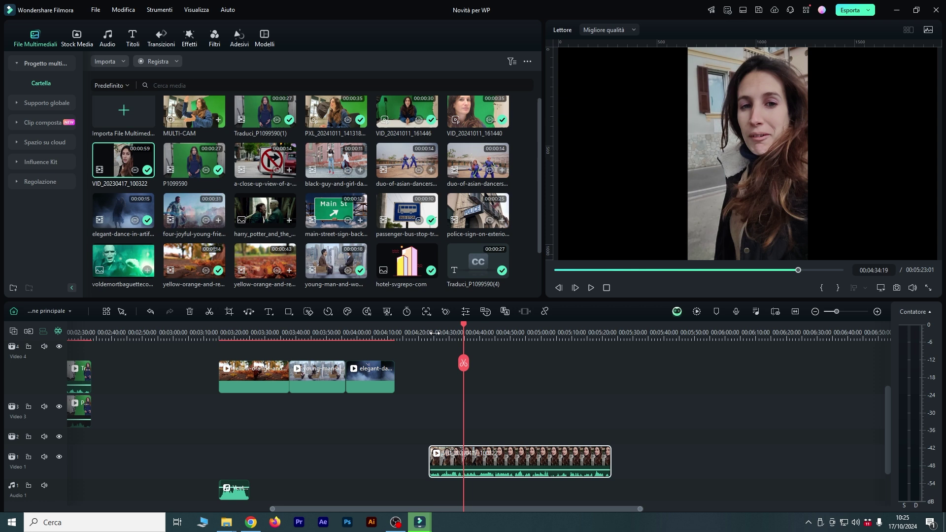
click(446, 334)
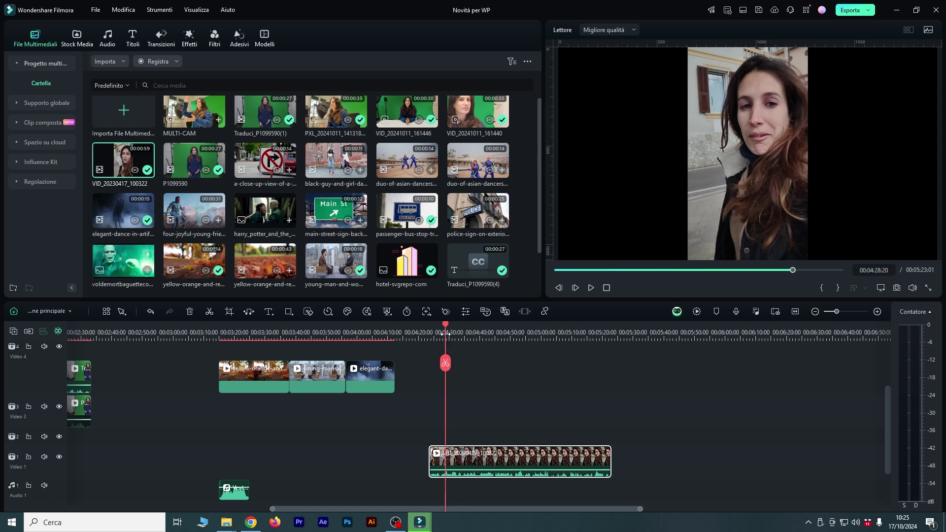
key(space)
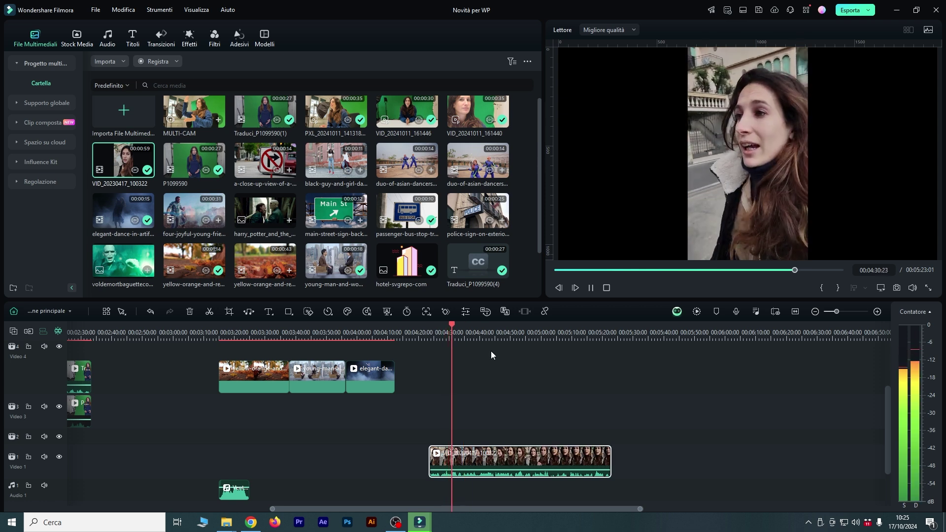
drag(431, 452, 440, 453)
drag(613, 459, 464, 457)
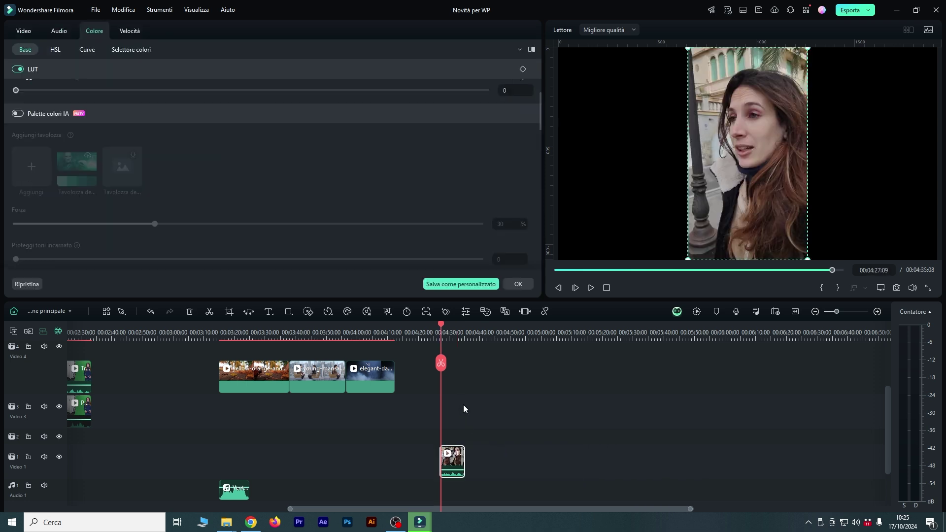
Enable Ottimizzatore vocale in the trimmed clip's audio settings and play the clip.
click(62, 33)
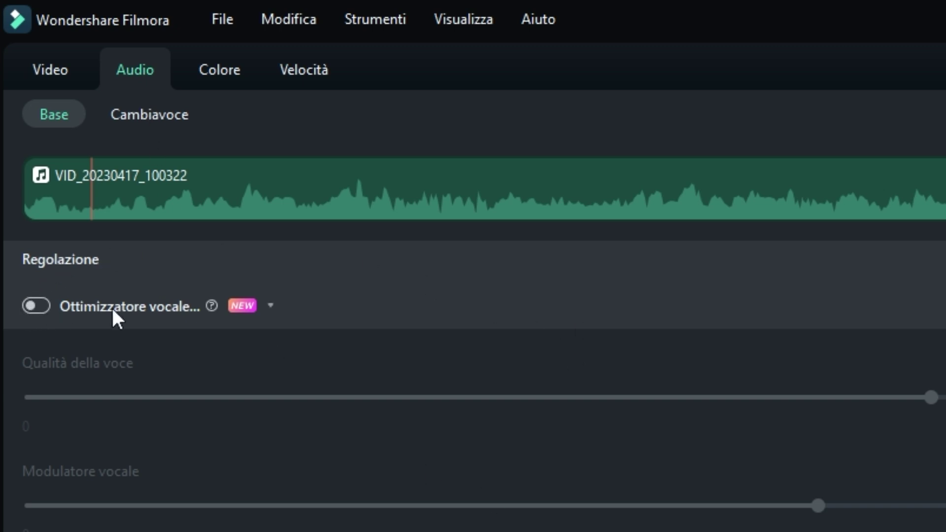
click(37, 307)
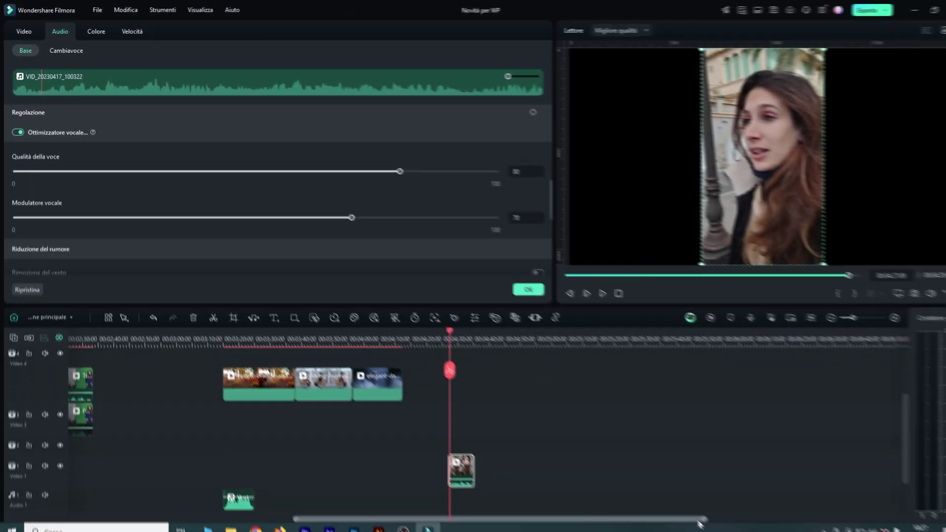
drag(689, 510, 584, 504)
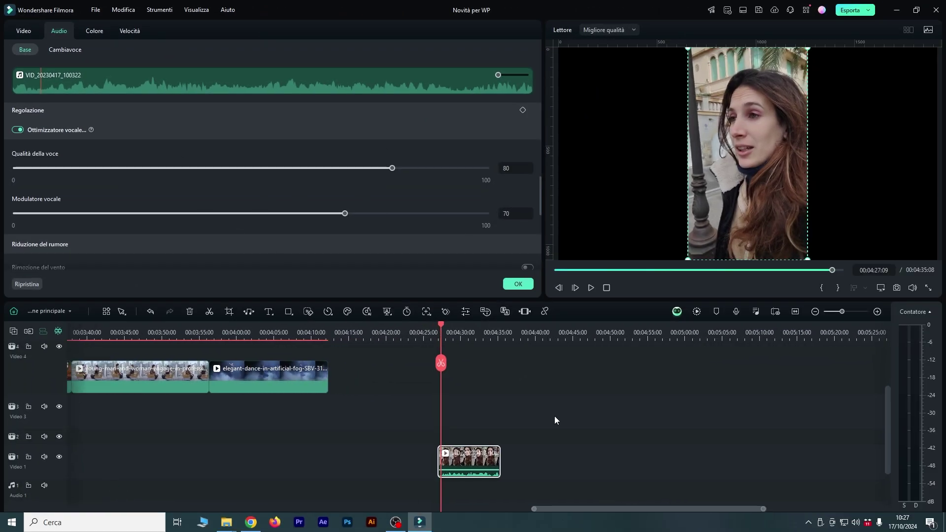
key(space)
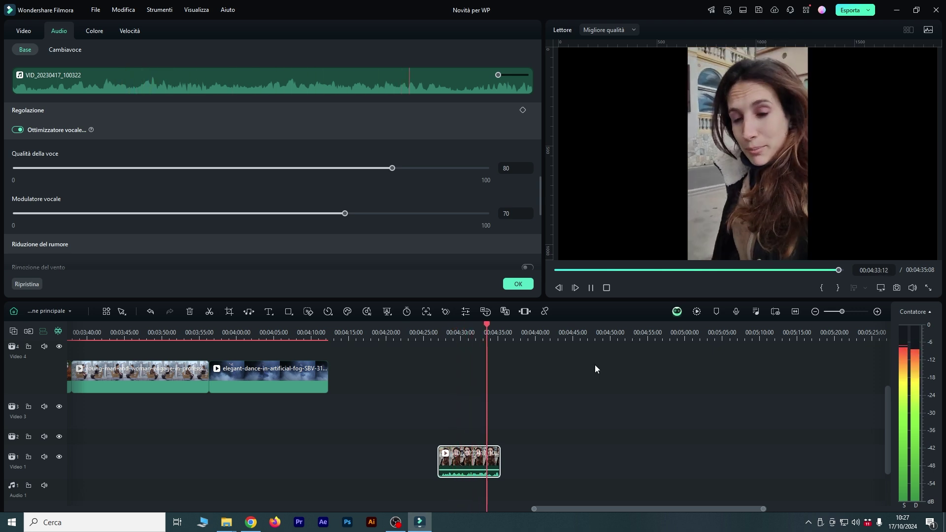
key(space)
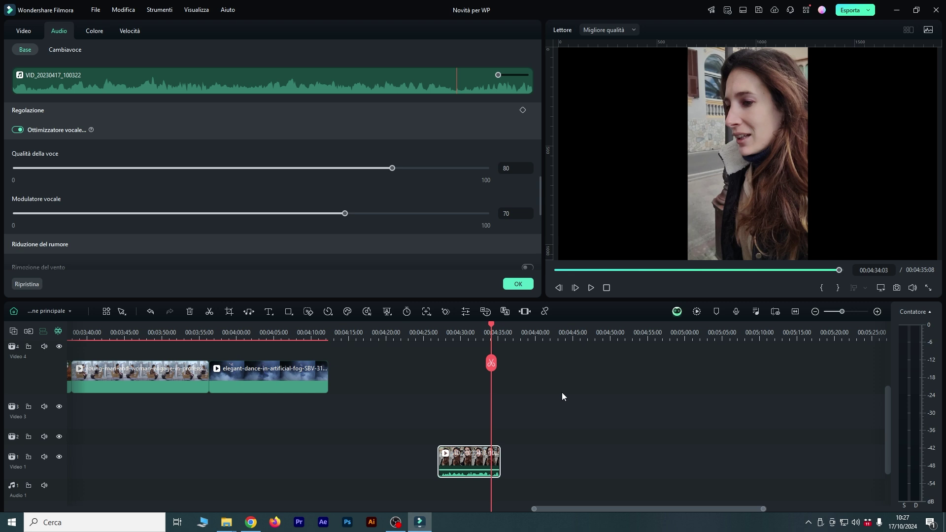
Replay the clip from 00:04:27:07 with Ottimizzatore vocale disabled to compare the voice, and re-enable it.
click(443, 327)
click(441, 327)
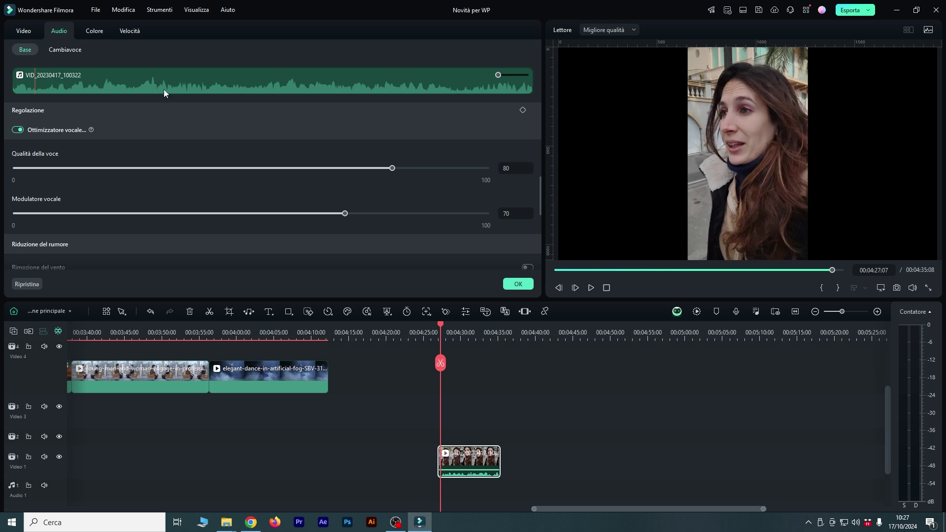
click(19, 129)
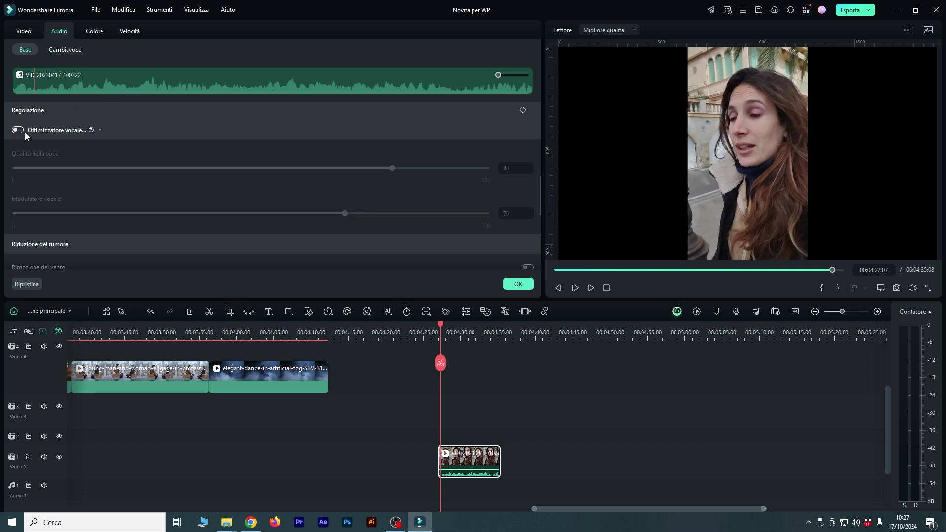
key(space)
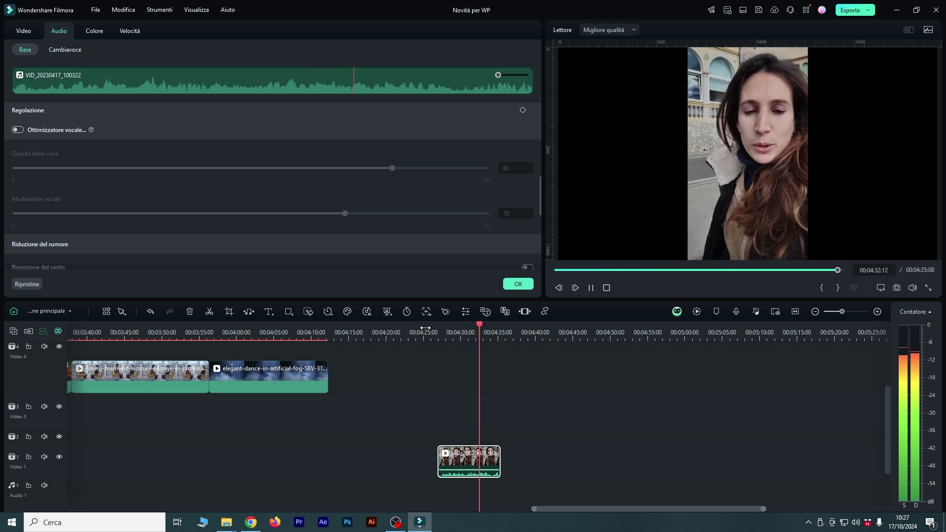
click(17, 129)
Set Qualità della voce to 60 and Modulatore vocale to 42 while playing the clip from 00:04:28:14.
click(450, 332)
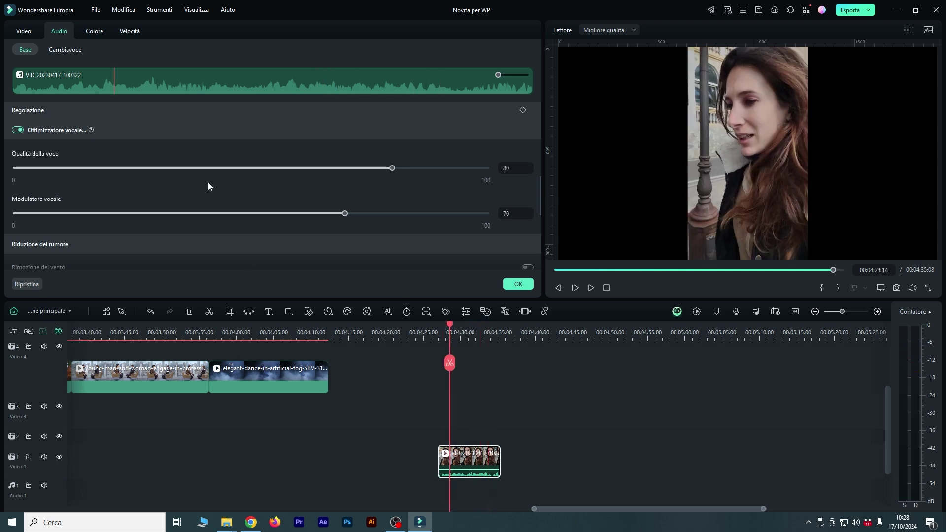
drag(389, 173, 297, 177)
key(space)
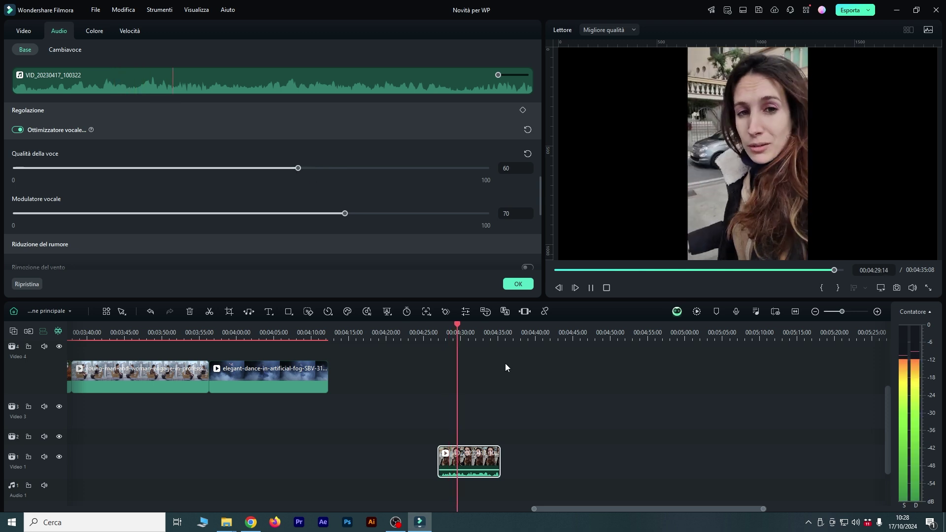
drag(345, 213, 214, 214)
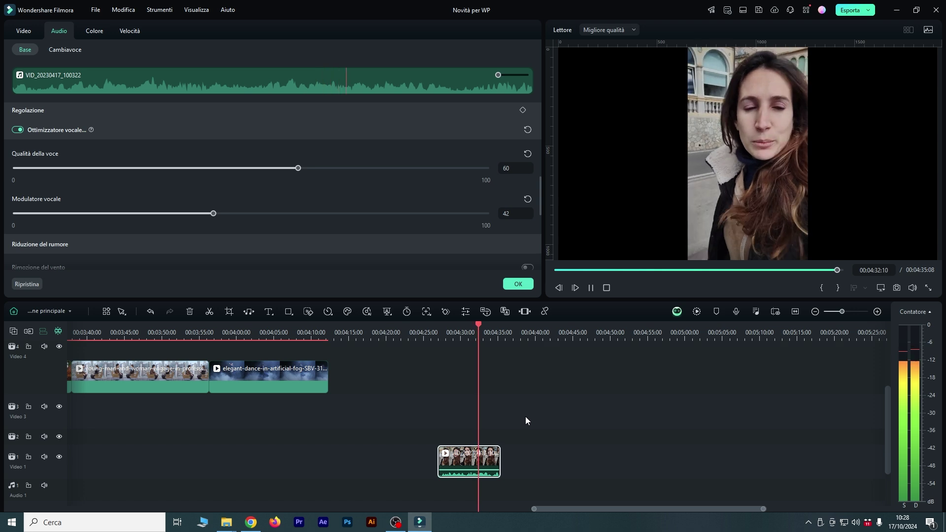
key(space)
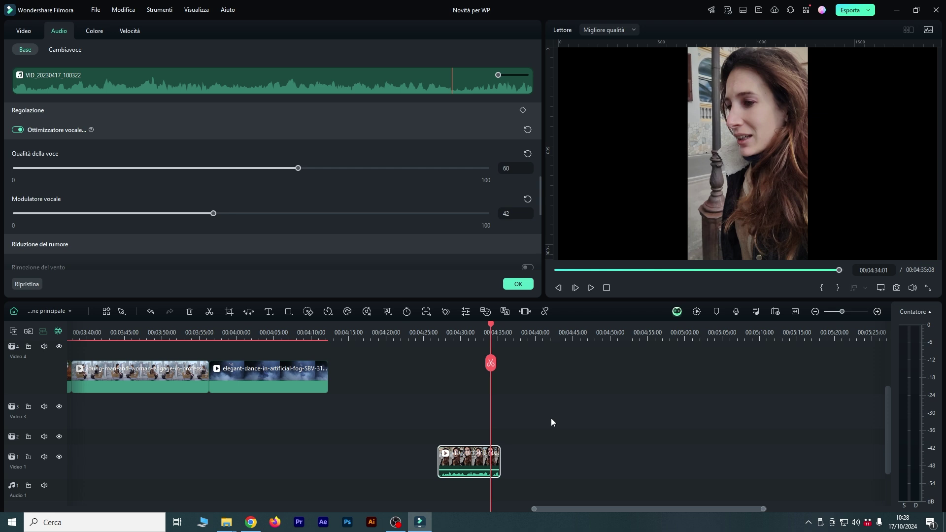
Try deleting the trimmed VID_20230417_100322 clip from Video 1 and undo the deletion.
scroll(551, 418, down, 4)
drag(517, 519, 463, 512)
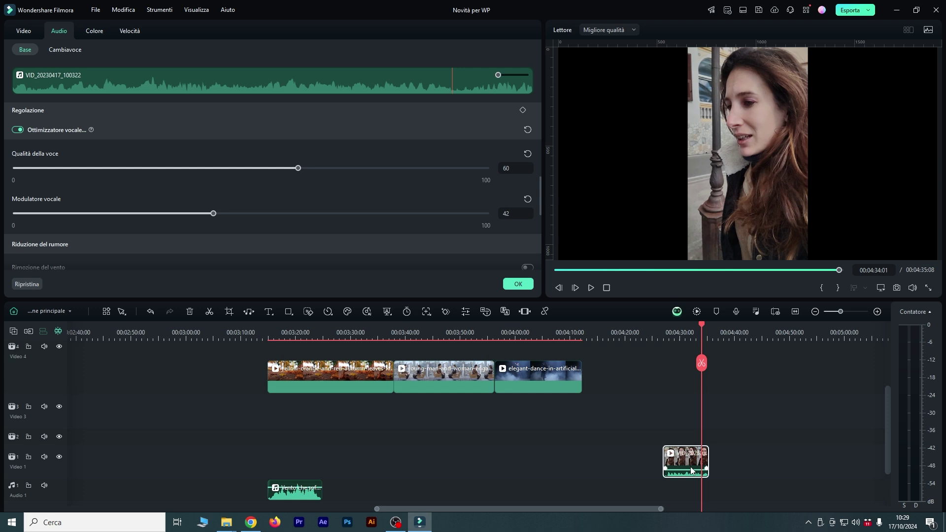
key(Delete)
drag(655, 508, 580, 507)
key(ctrl+z)
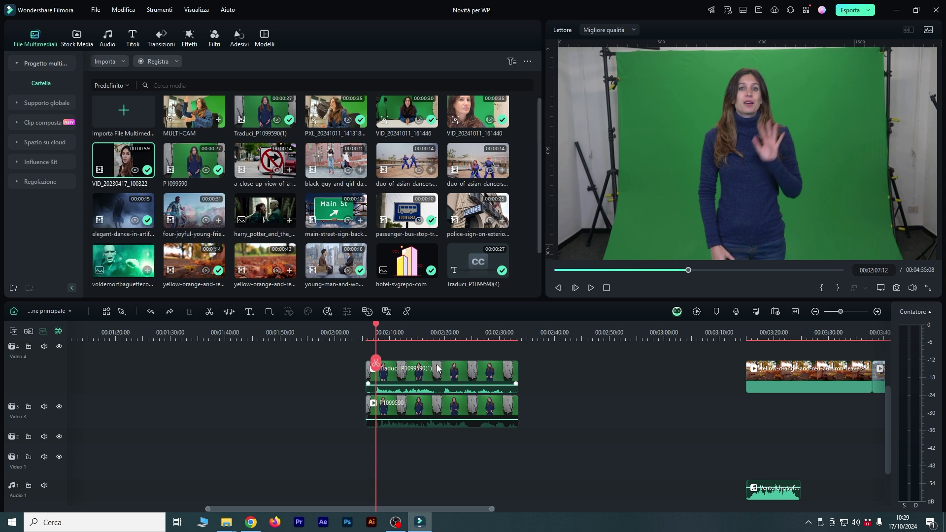
Mark a timeline range around the translated green-screen clips and generate background music with Generazione BGM smart.
click(419, 376)
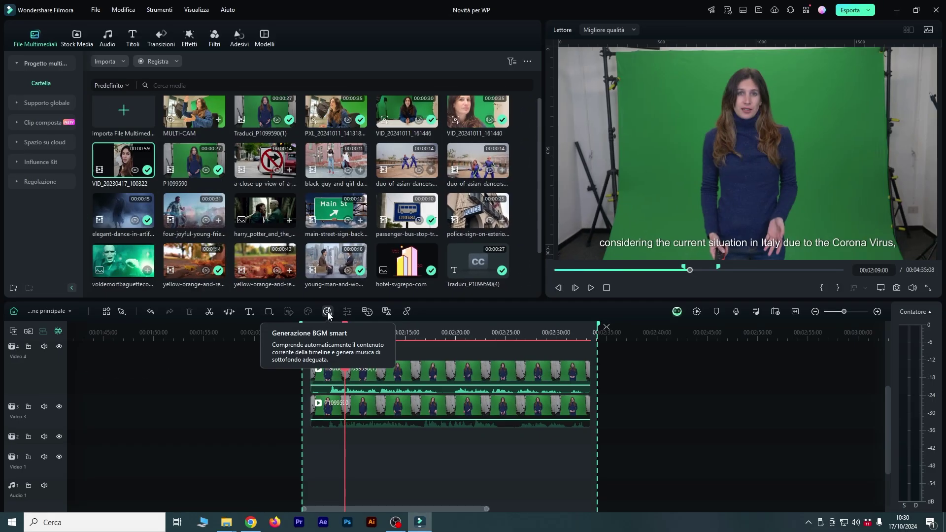
click(155, 380)
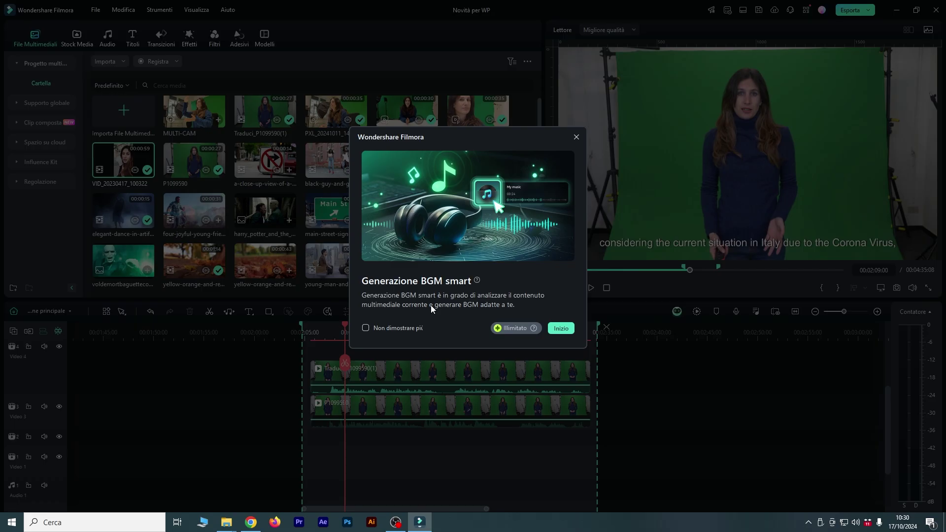
click(561, 328)
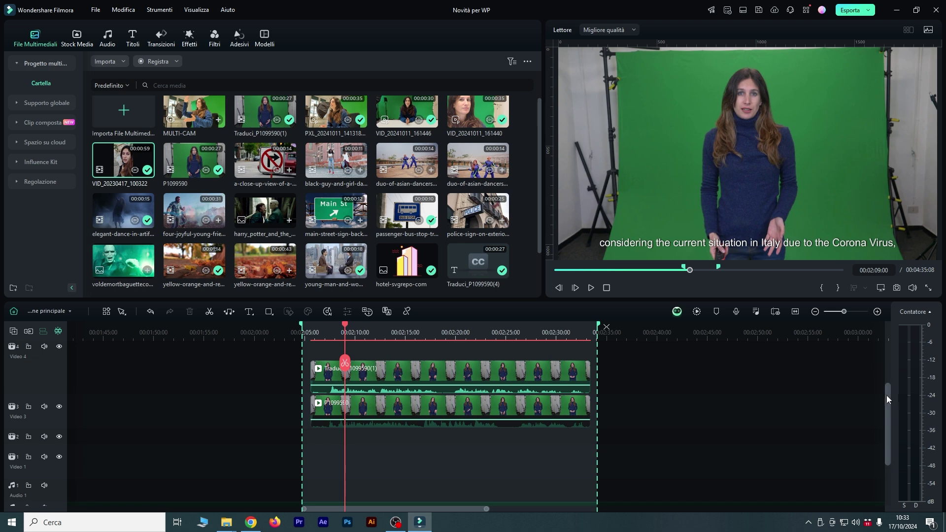
Find the generated Smart BGM clip on Audio 2 and clear the marked timeline range.
drag(886, 395, 885, 417)
drag(486, 509, 649, 511)
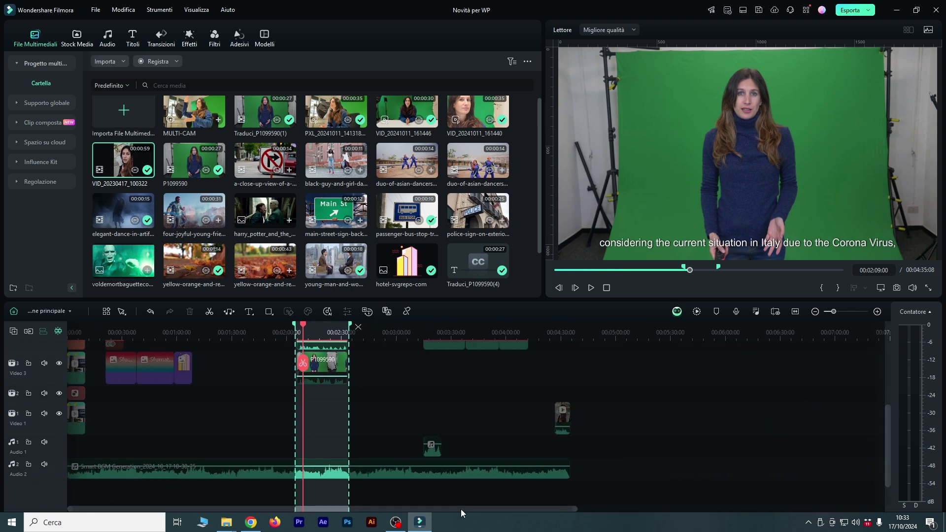
click(358, 327)
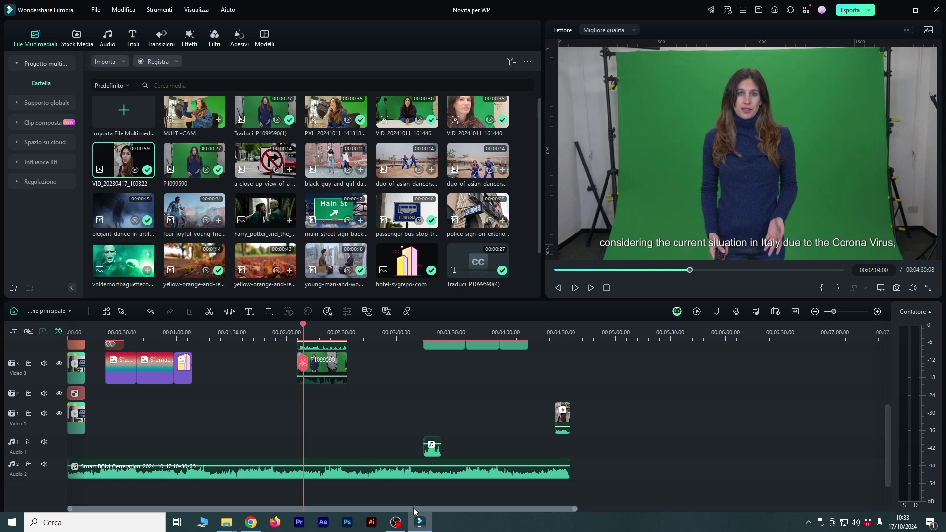
Play the timeline from 00:00:00:00 to listen to the generated background music.
click(207, 337)
drag(576, 509, 554, 509)
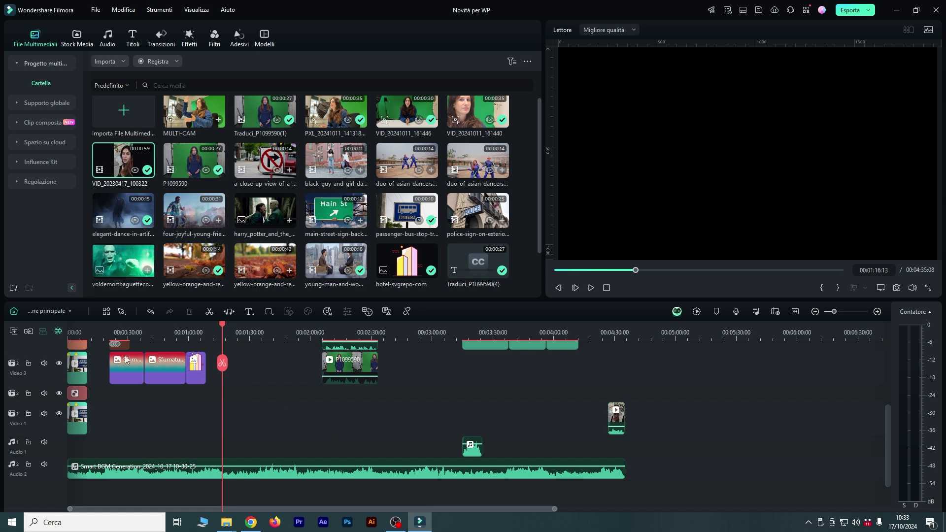
drag(91, 327, 58, 342)
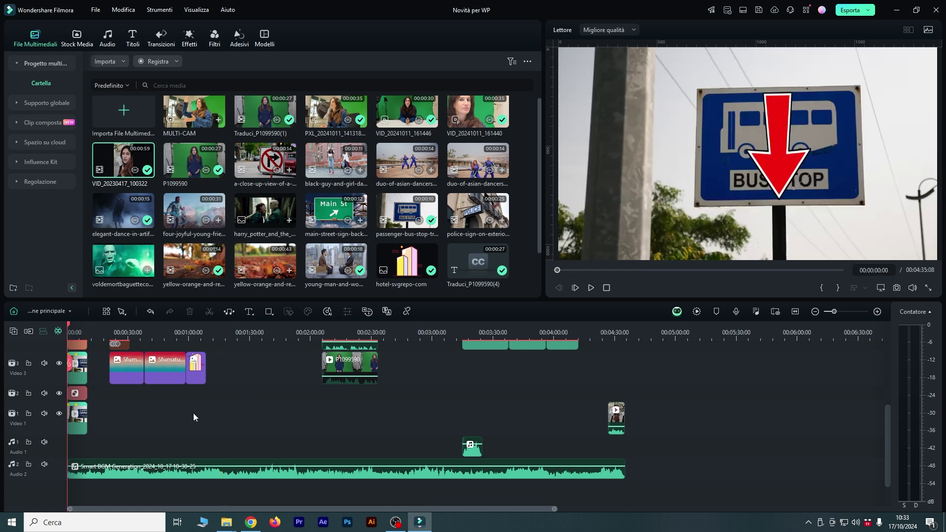
key(space)
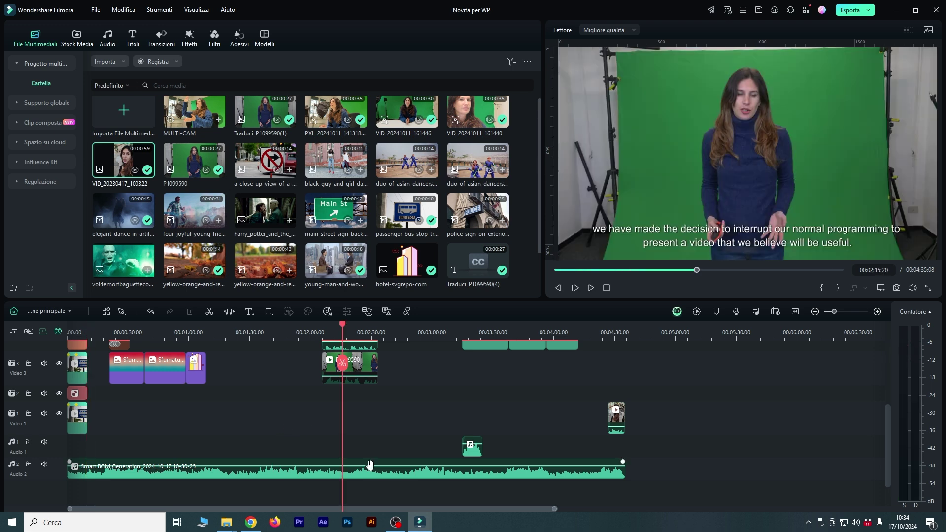
Lower the Smart BGM Generation clip's volume to about -18.75 dB and play the green-screen section from 00:02:15:20.
drag(370, 465, 371, 469)
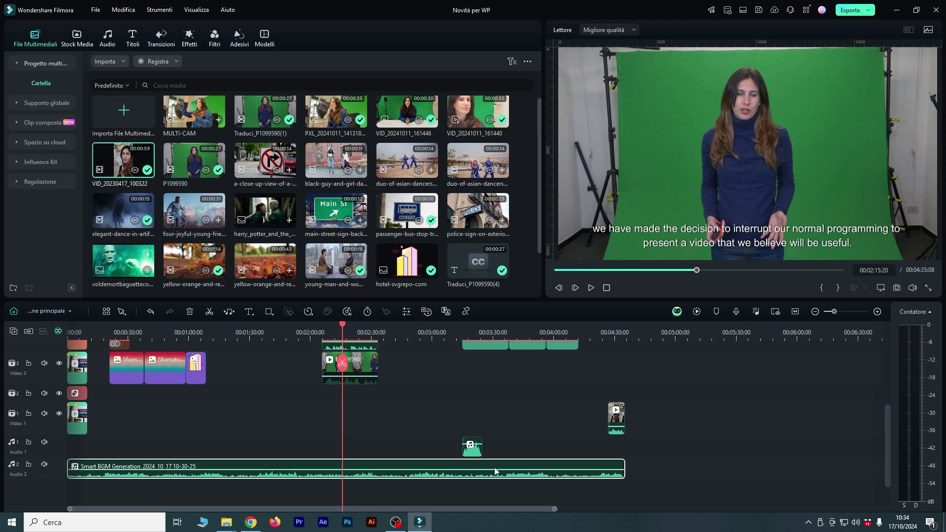
key(space)
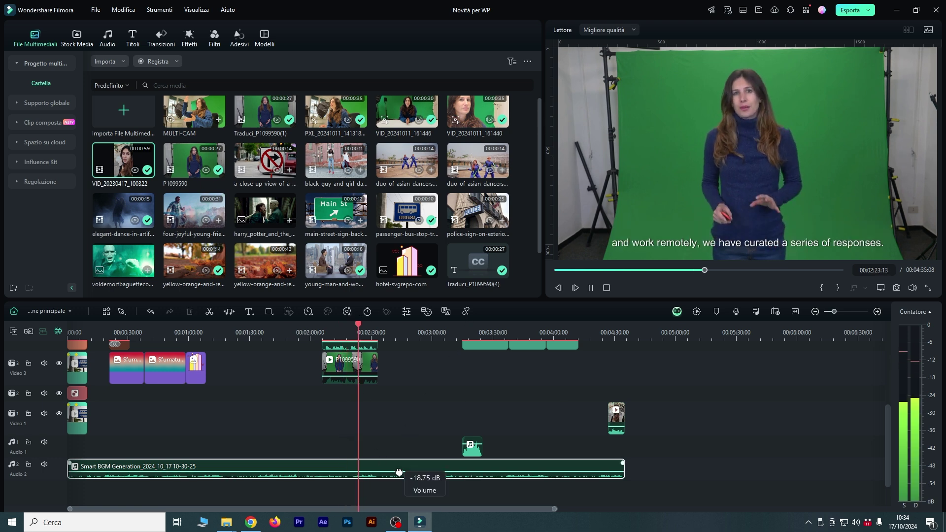
key(space)
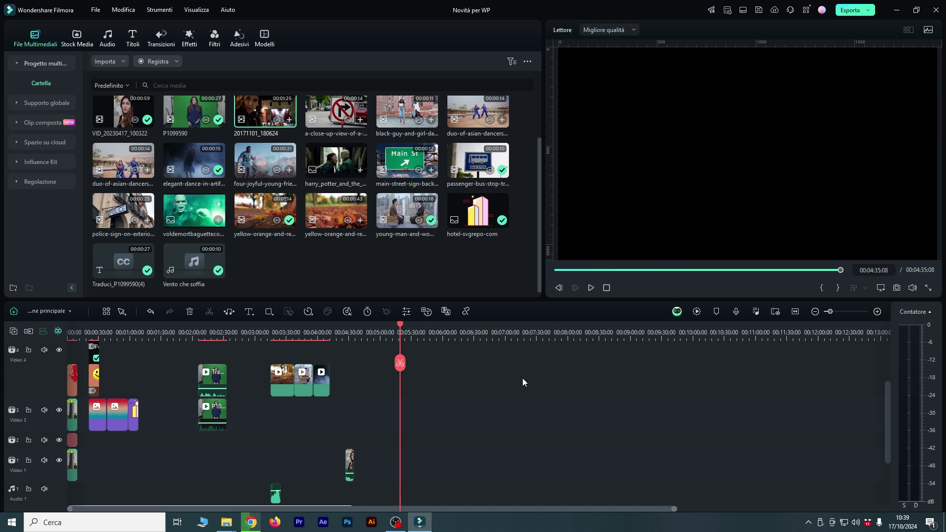
Add 20171101_180624 to Video 1 at the playhead, keeping the 1920 x 1080 25fps project settings, and mute the player's sound.
drag(259, 112, 409, 477)
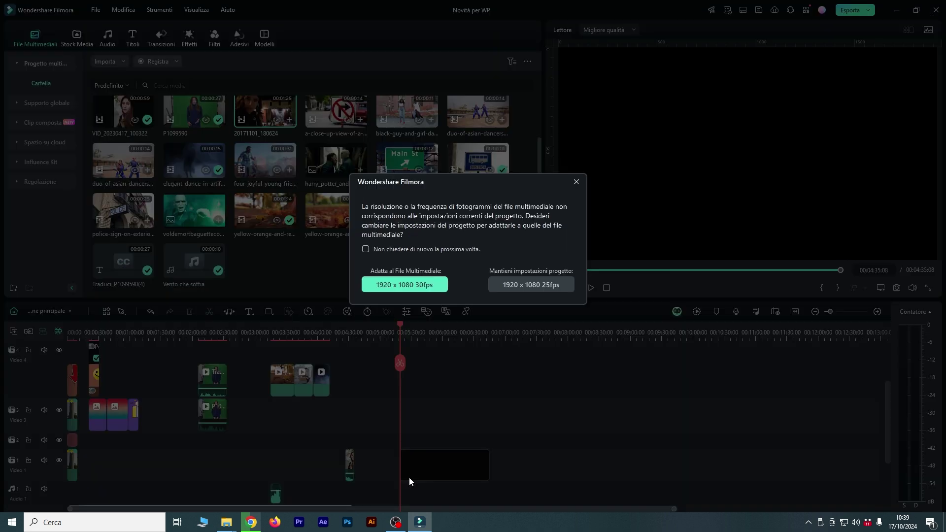
click(531, 285)
click(912, 288)
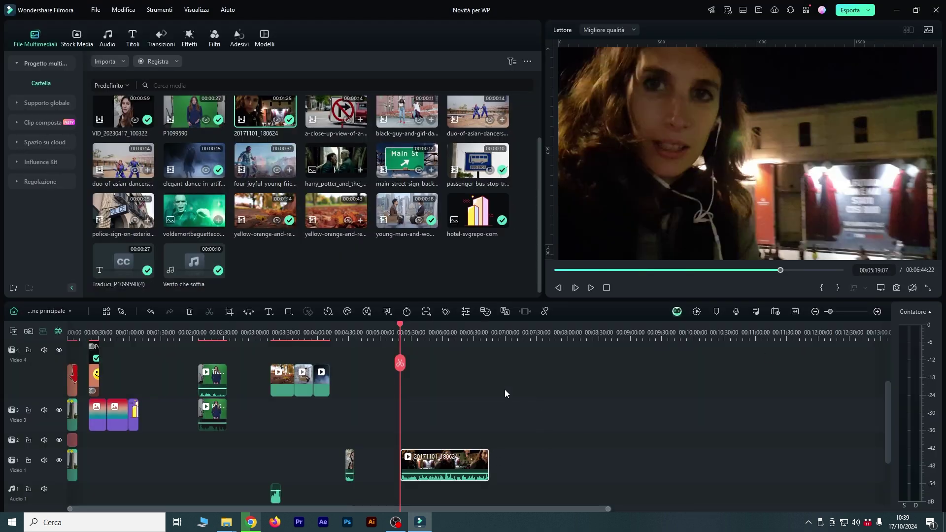
Play the 20171101_180624 clip from about 00:05:31 in an enlarged, zoomed-in preview to inspect its video noise.
drag(400, 325, 411, 327)
drag(544, 244, 498, 247)
drag(573, 302, 574, 307)
scroll(565, 231, up, 5)
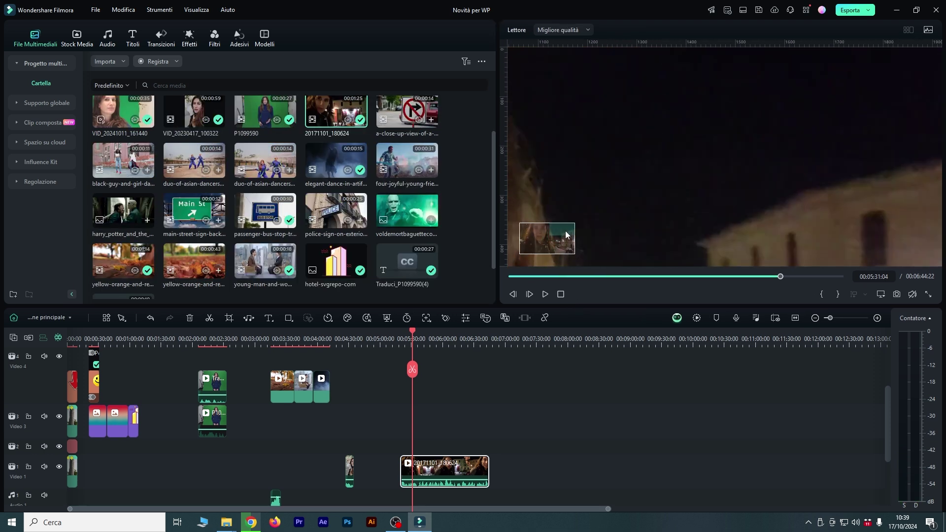
key(space)
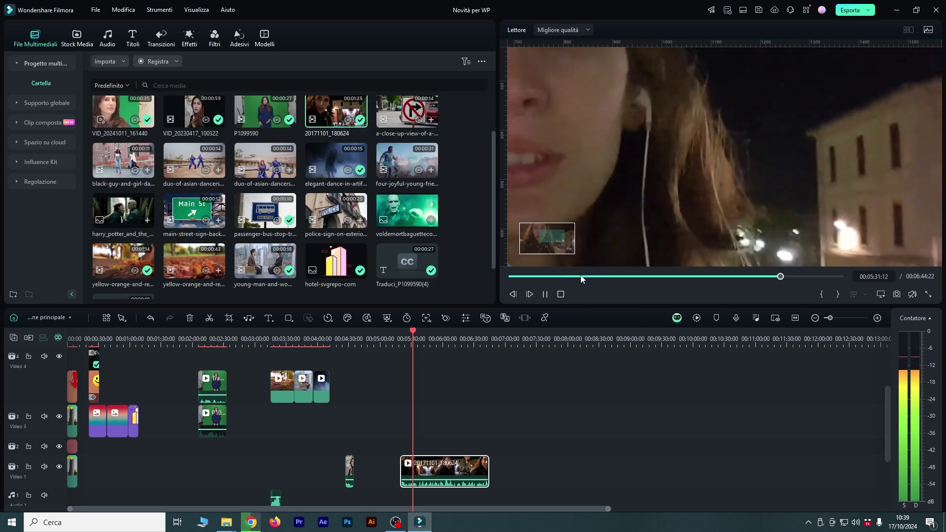
click(556, 238)
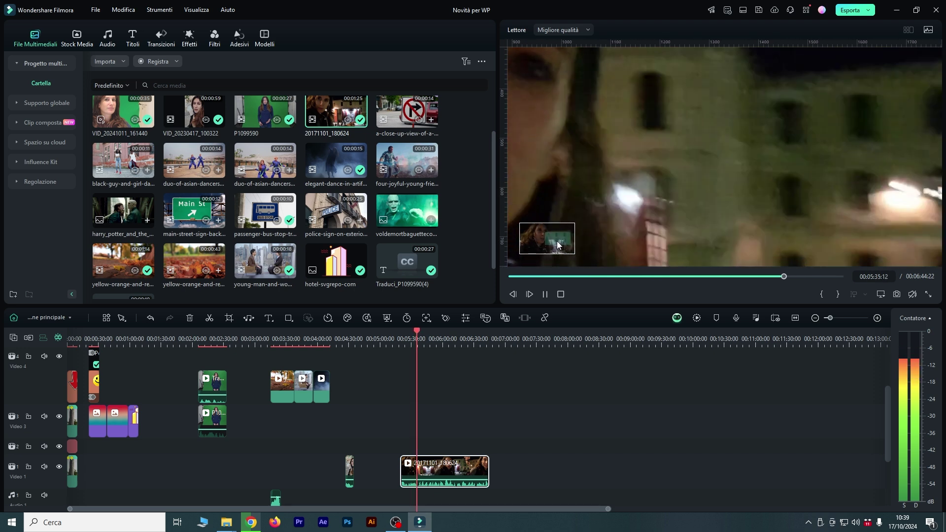
Turn on Riduzione disturbi video for the 20171101_180624 clip and check its processing task.
click(455, 466)
double_click(457, 463)
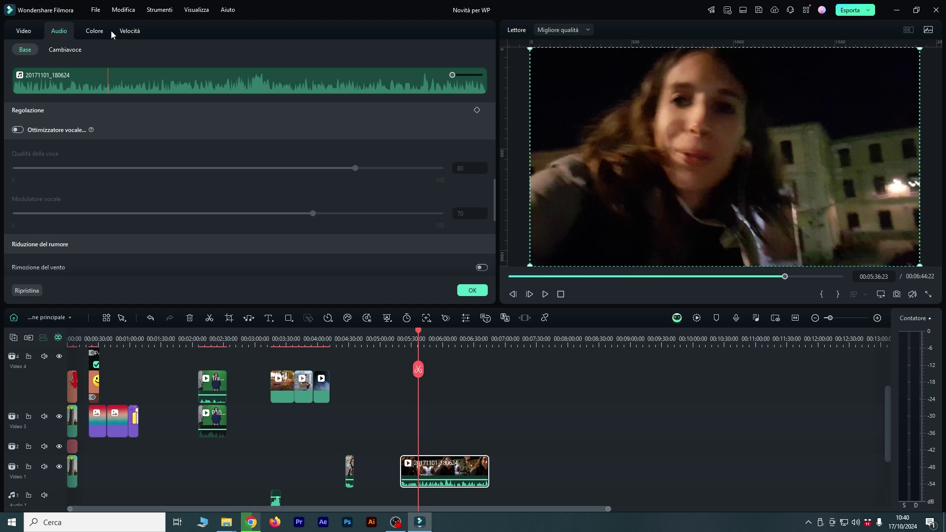
click(28, 32)
click(108, 48)
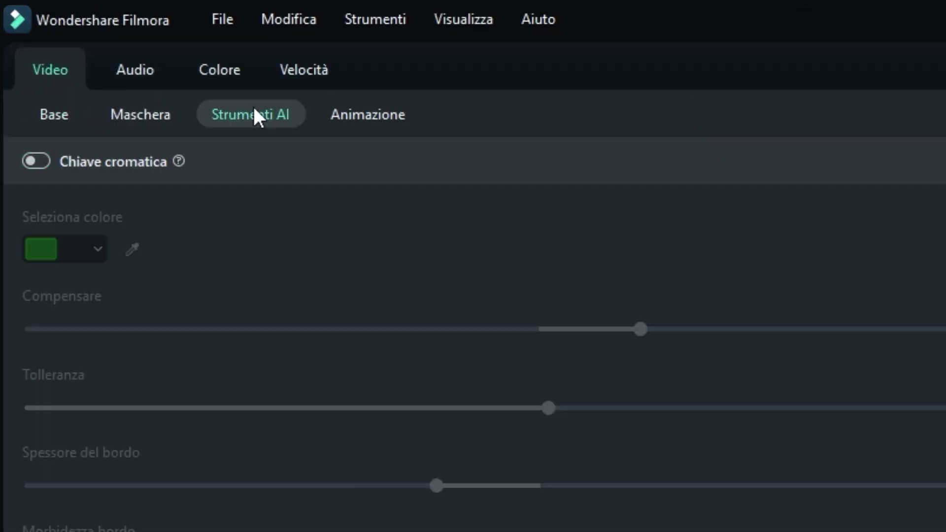
scroll(520, 235, down, 5)
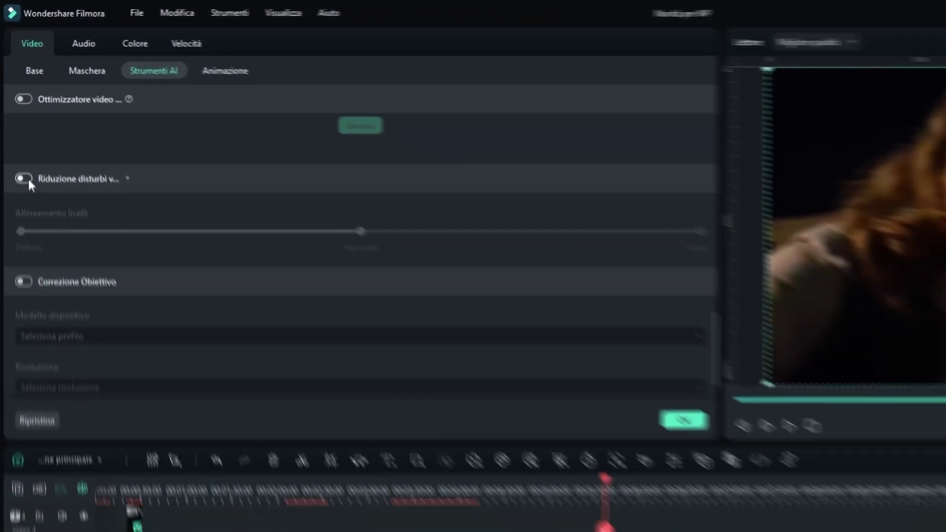
click(24, 179)
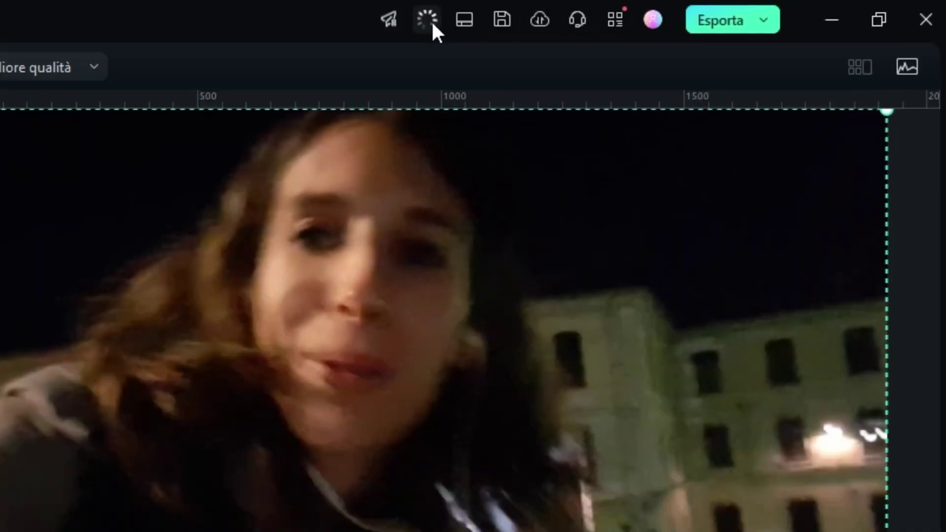
click(432, 25)
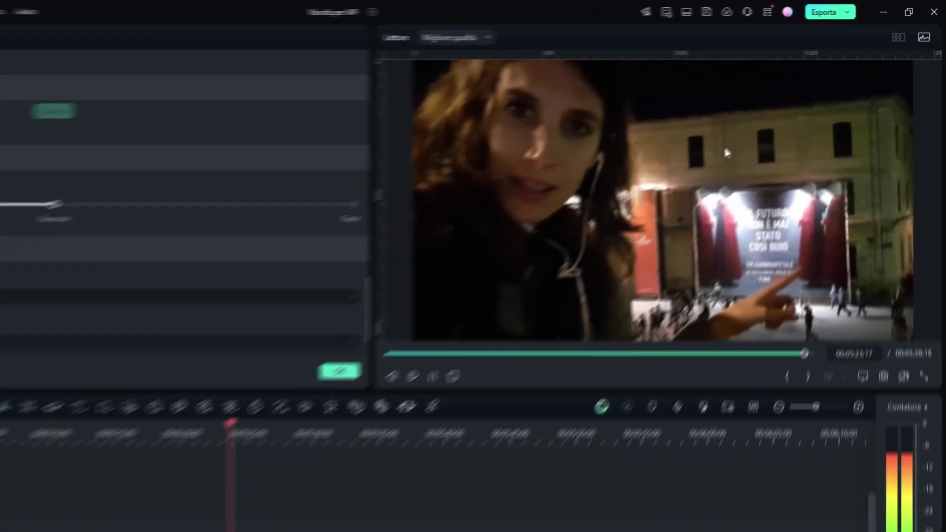
Review the denoised 20171101_180624 clip around 00:05:26 on the timeline.
key(space)
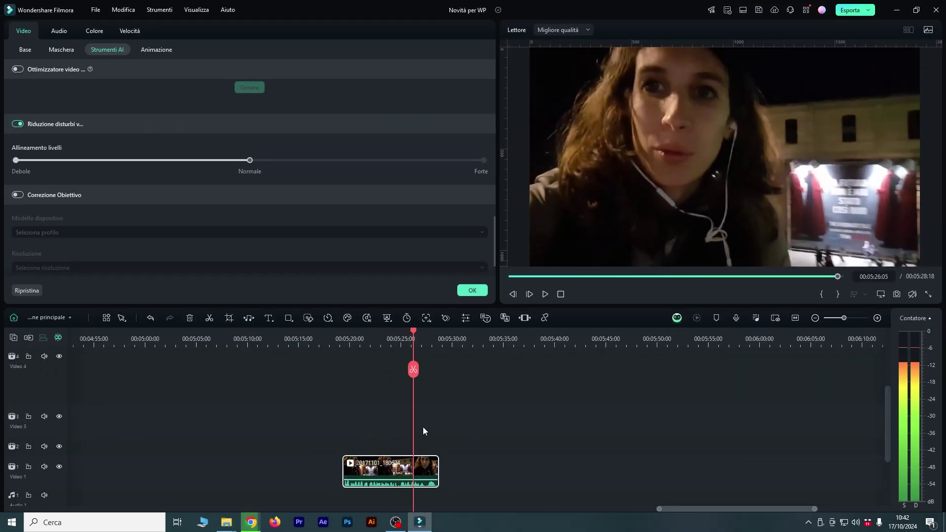
click(425, 332)
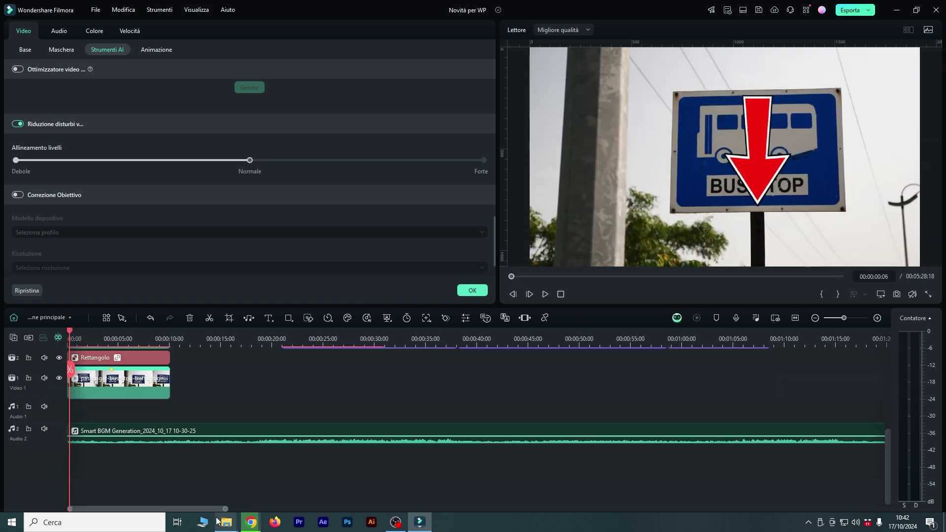
drag(225, 509, 633, 514)
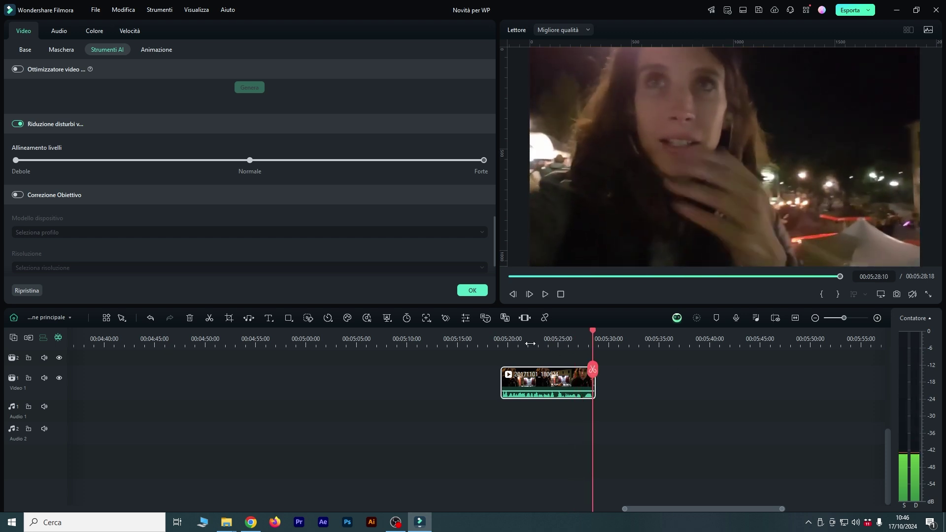
Confirm the night clip's noise reduction settings and move the playhead to empty timeline space past the clip.
click(472, 290)
scroll(457, 167, down, 2)
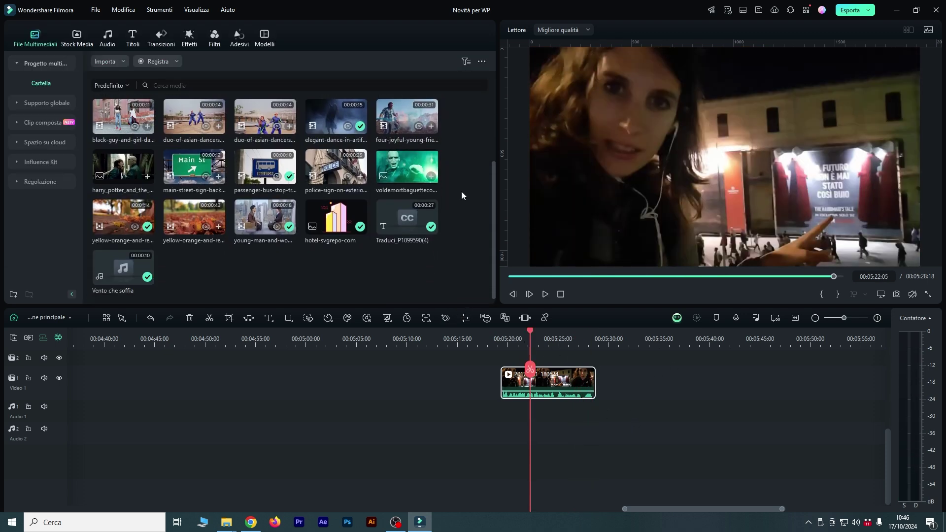
scroll(588, 433, down, 5)
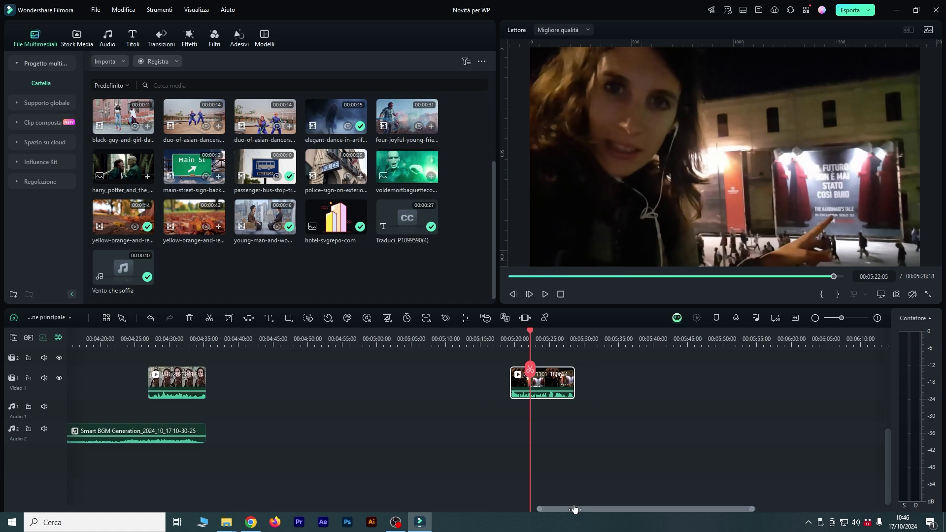
drag(527, 509, 589, 509)
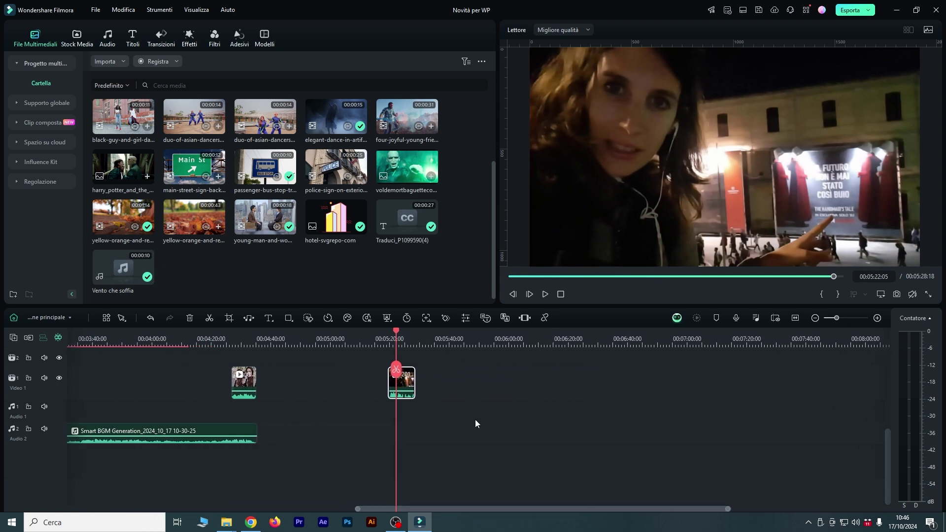
click(445, 340)
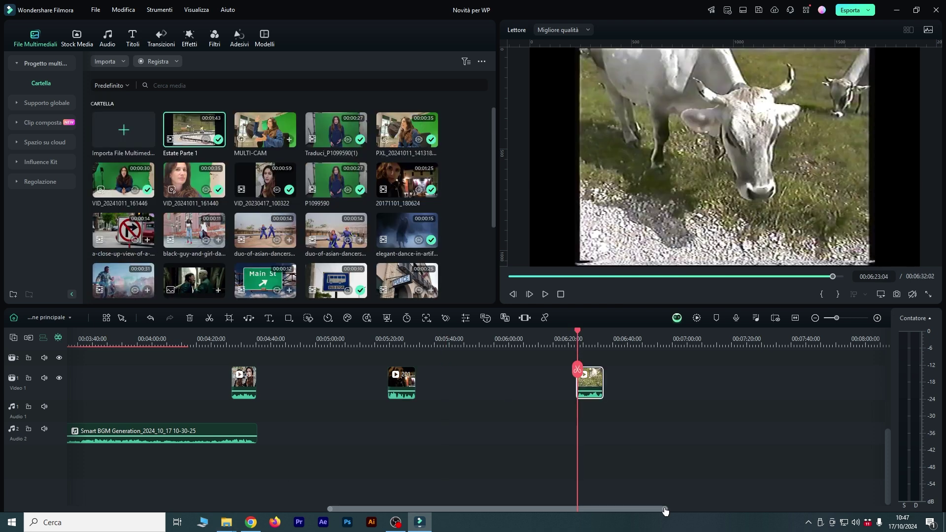
Play the Estate Parte 1 clip from 00:06:23:04 and turn on its Ottimizzatore video option.
scroll(616, 512, up, 1)
scroll(616, 514, up, 1)
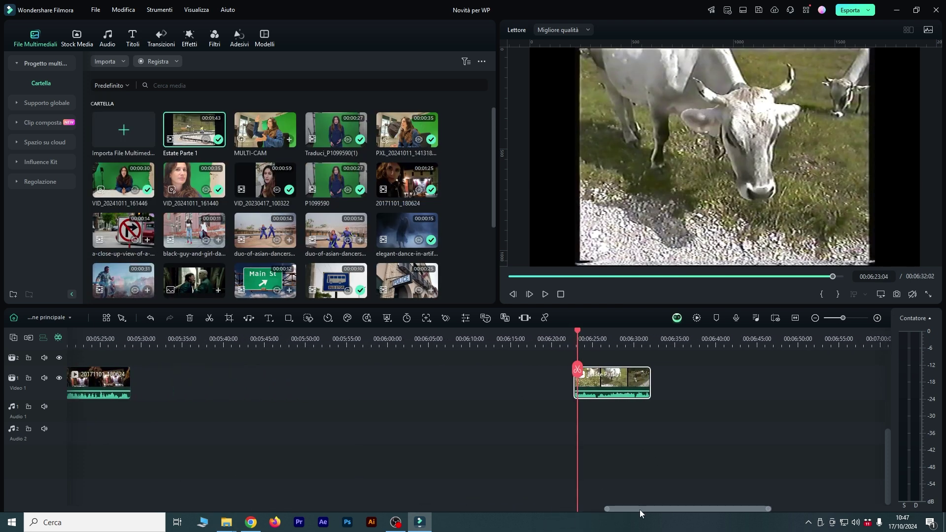
drag(639, 509, 673, 509)
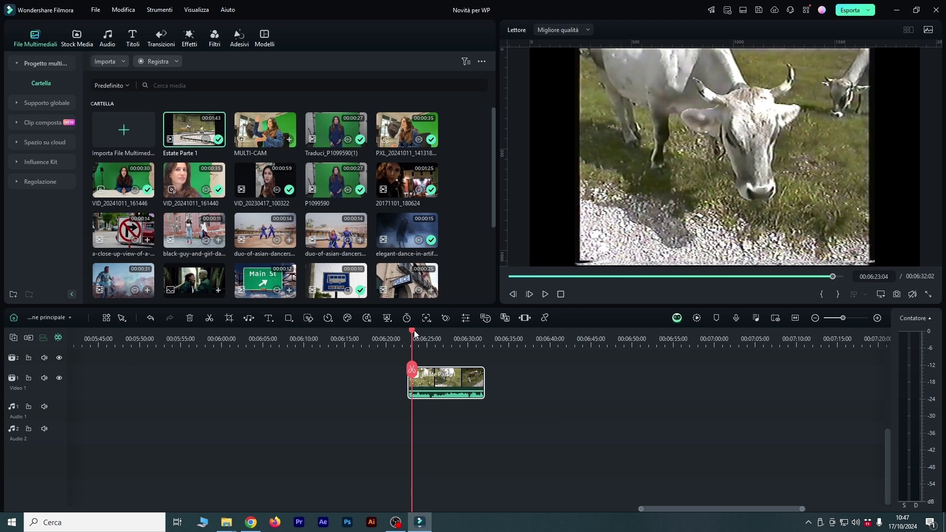
key(space)
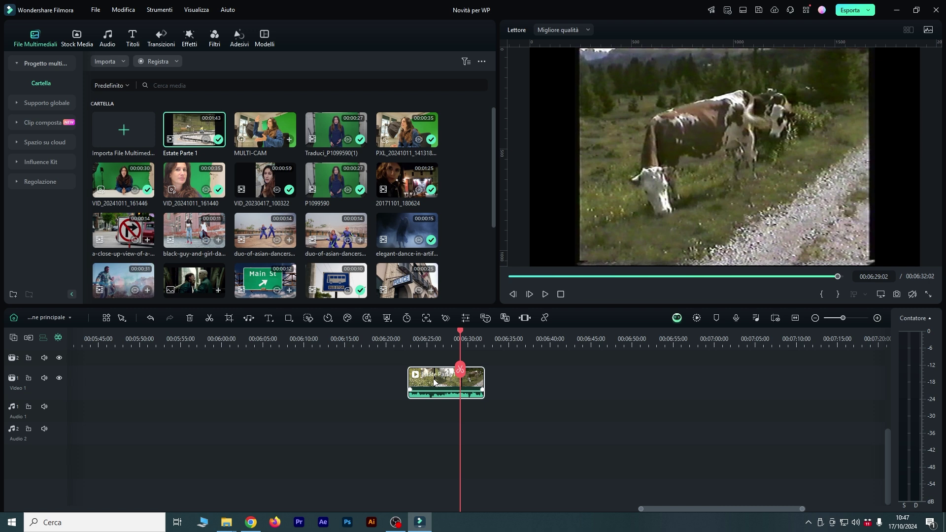
double_click(433, 378)
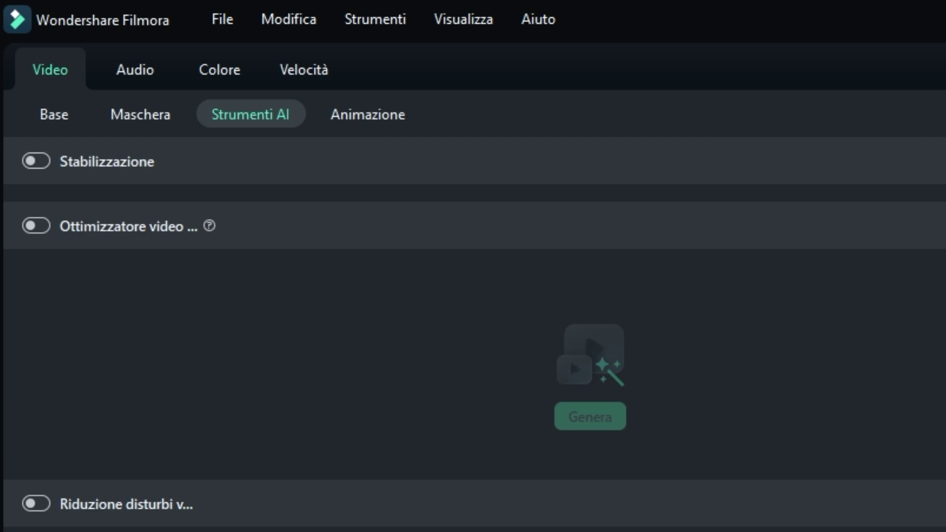
click(36, 225)
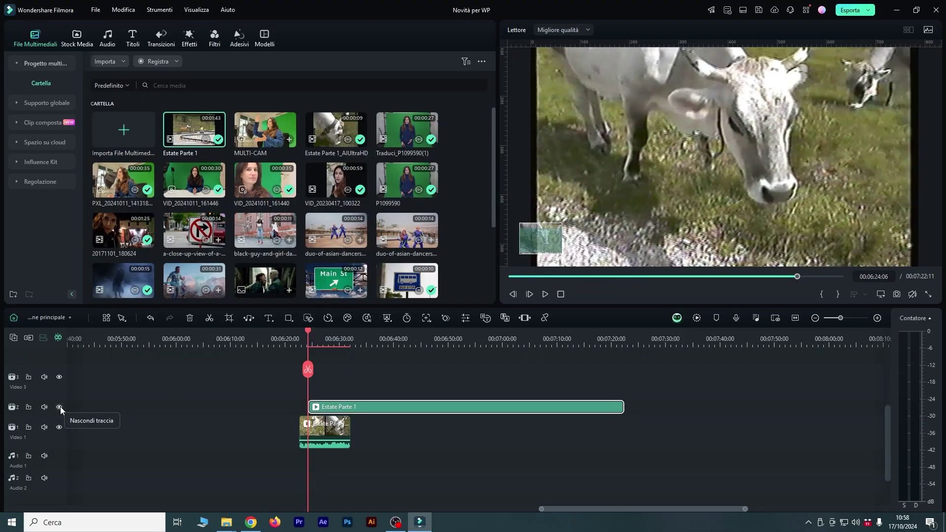
Toggle the visibility of the Video 2 track to compare the original Estate Parte 1 clip with the enhanced version.
click(60, 406)
click(59, 406)
click(59, 406)
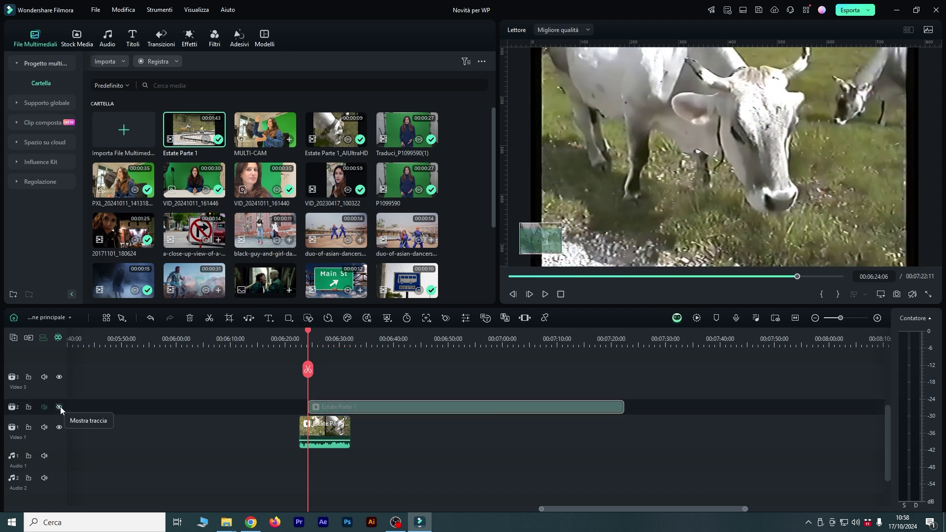
Add a duo-of-asian-dancers clip to Video 1 past the Estate Parte 1 clips, keeping the 788 x 576 25fps project settings.
key(shift+z)
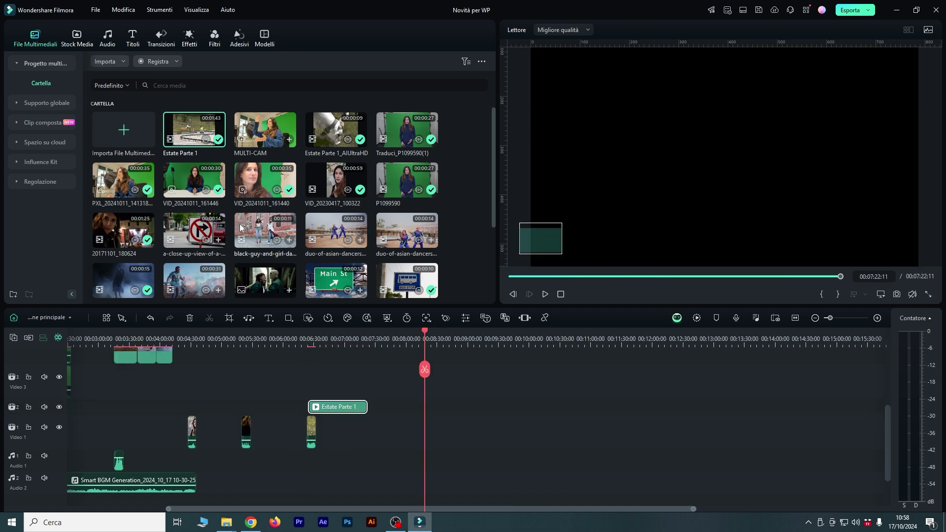
click(360, 240)
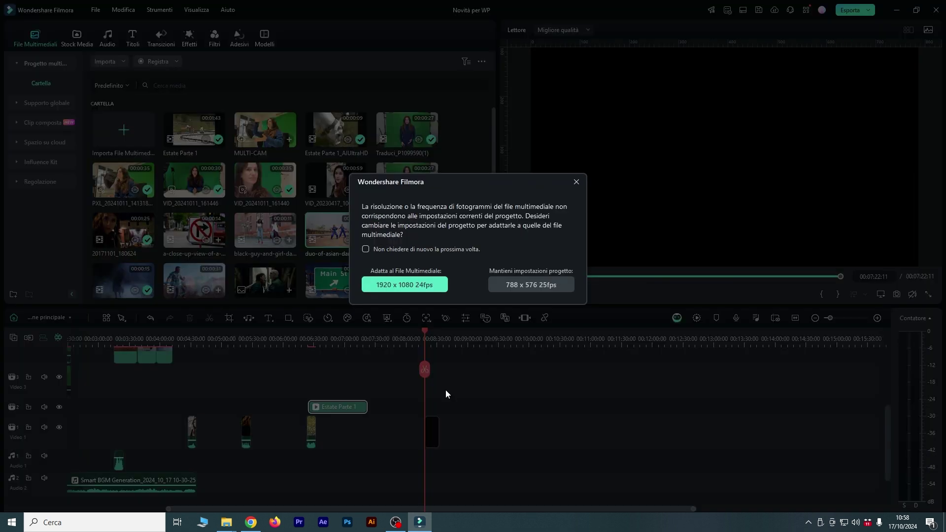
click(531, 285)
click(428, 334)
click(429, 334)
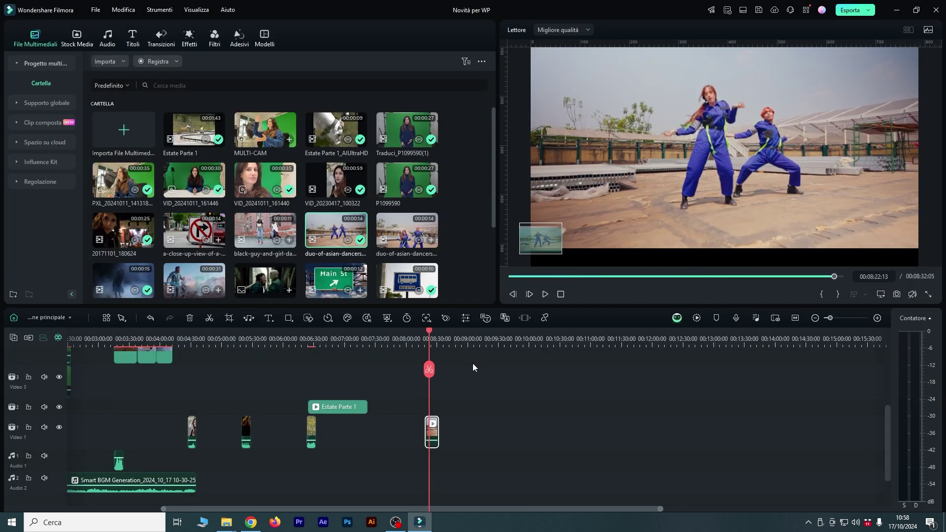
Turn on Ritaglio ritratto AI for the dancers clip to remove its background.
scroll(440, 333, up, 3)
drag(441, 333, 417, 356)
double_click(445, 432)
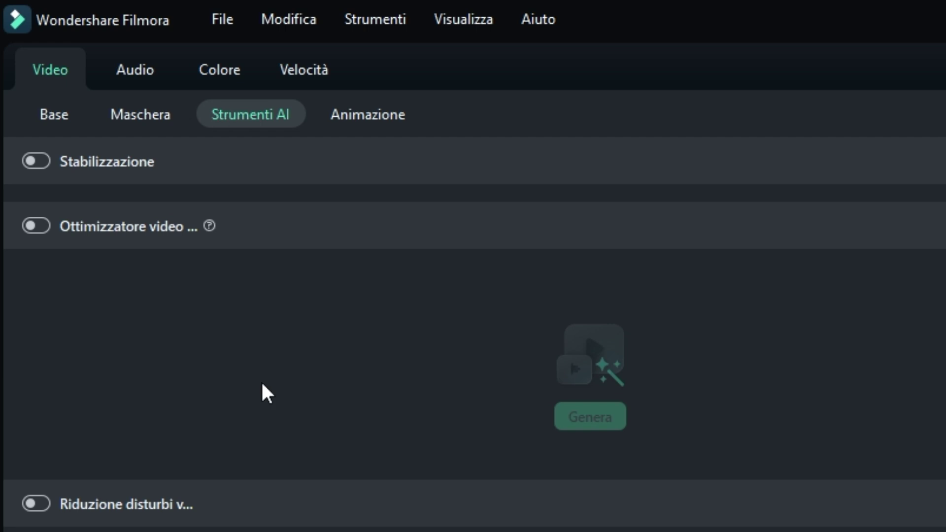
scroll(266, 393, up, 10)
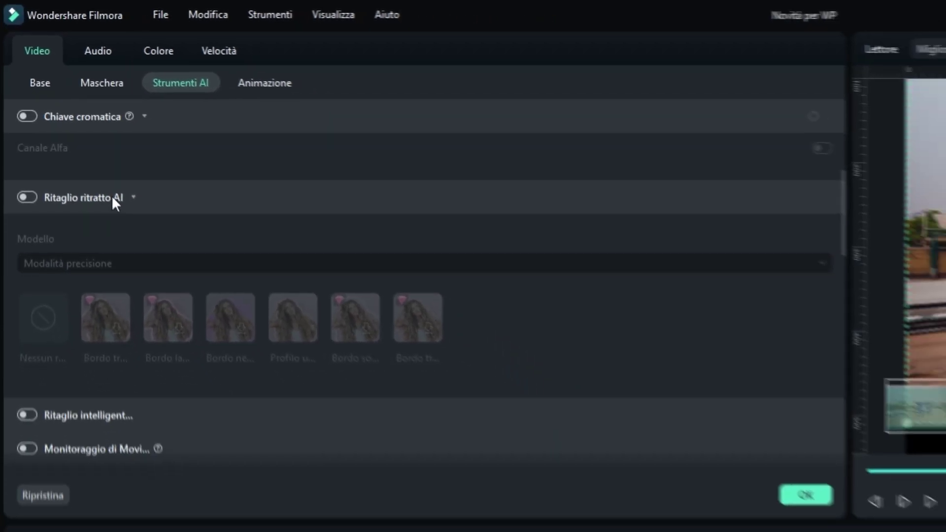
click(28, 198)
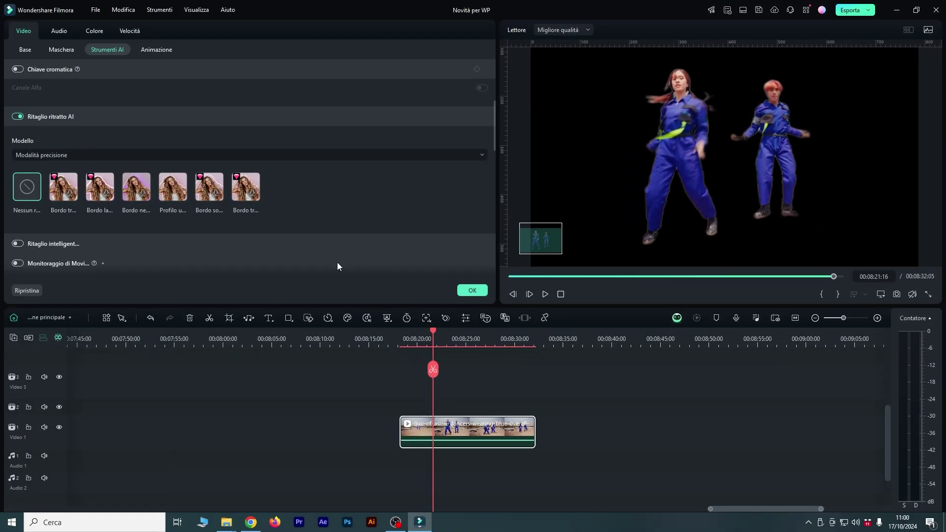
Apply the Profilo outline to the cut-out dancers, set its Dimensione to about 5.30 and add a little Sfocatura.
click(168, 187)
scroll(395, 132, down, 1)
mouse_move(227, 220)
mouse_down()
mouse_move(236, 226)
mouse_move(158, 222)
mouse_move(234, 223)
mouse_up()
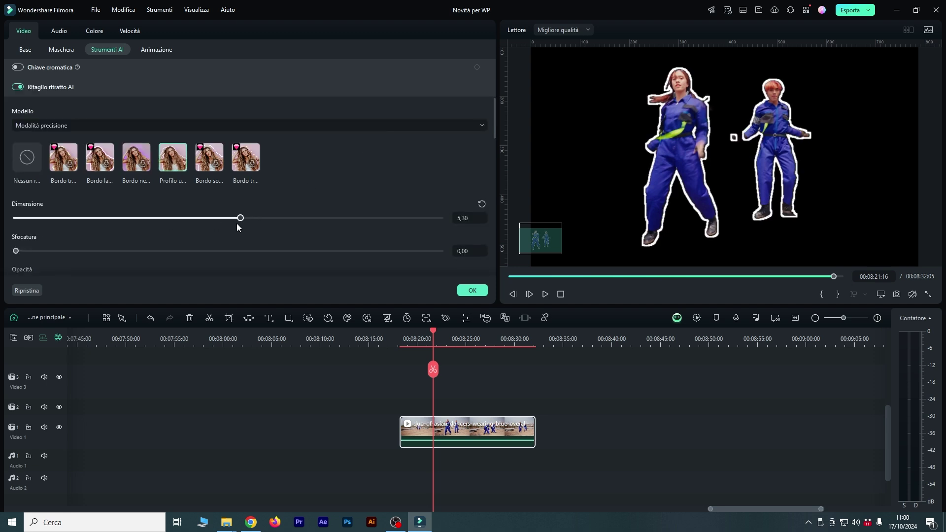
drag(16, 251, 40, 252)
scroll(40, 252, down, 4)
mouse_move(440, 165)
mouse_down()
mouse_move(117, 165)
mouse_move(440, 165)
mouse_up()
Move the playhead to empty timeline space past the dancers clip.
scroll(312, 235, down, 3)
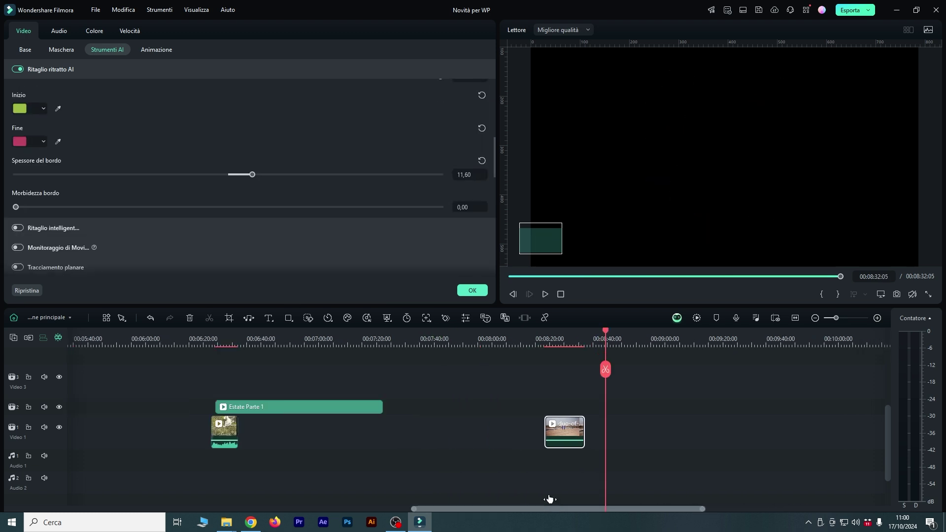
scroll(550, 499, down, 3)
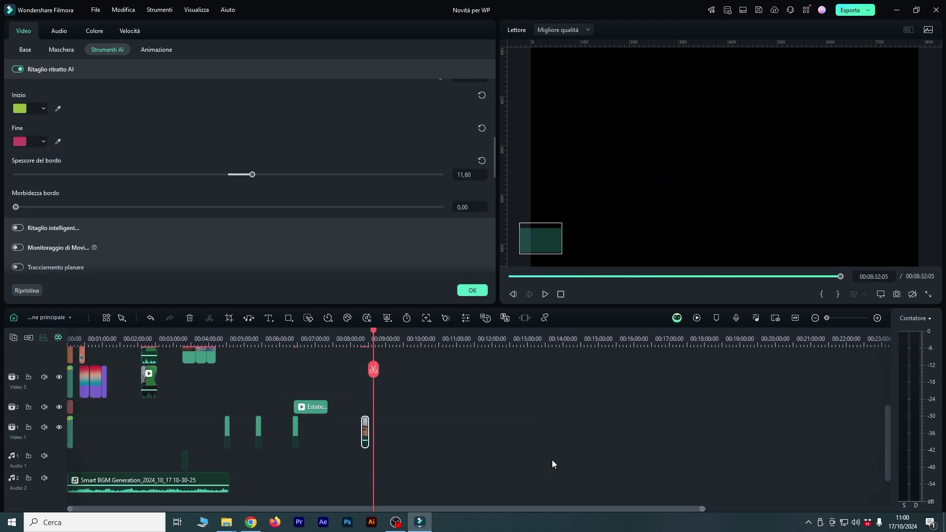
click(409, 348)
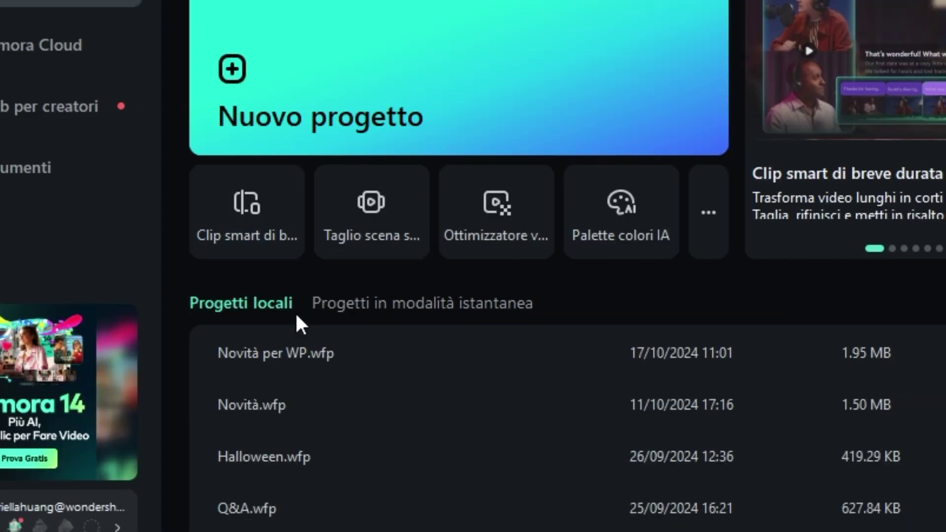
Start Clip smart di breve durata and load Parliamone01.mp4 from the PARLIAMONE folder in YOUTUBE.
click(265, 245)
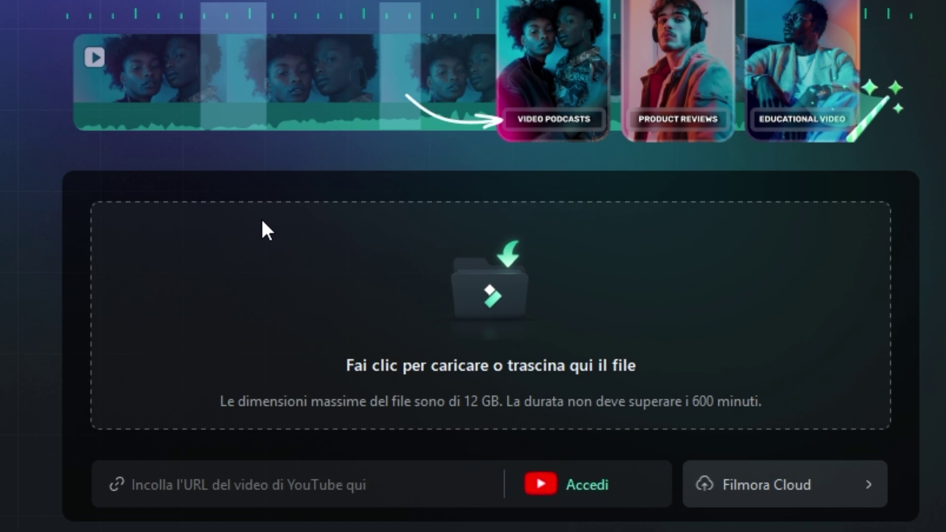
scroll(261, 230, down, 3)
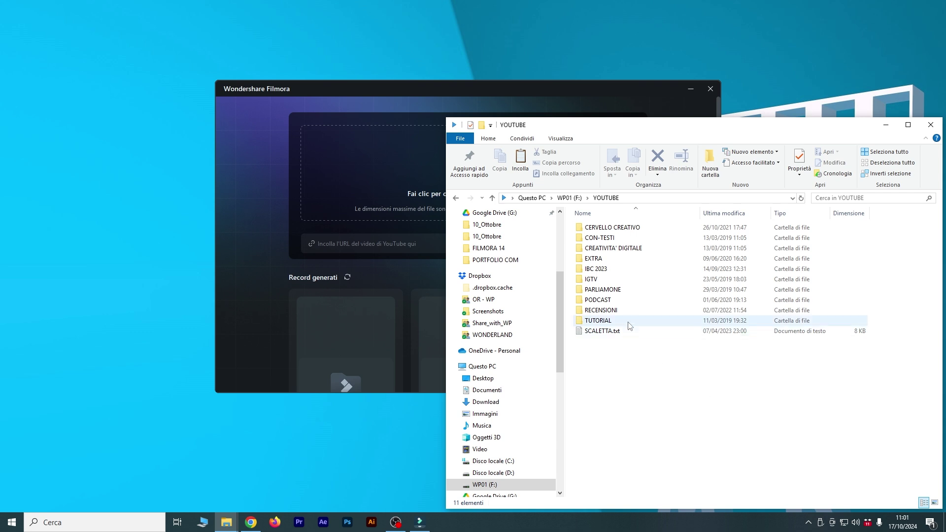
double_click(632, 291)
drag(624, 250, 621, 253)
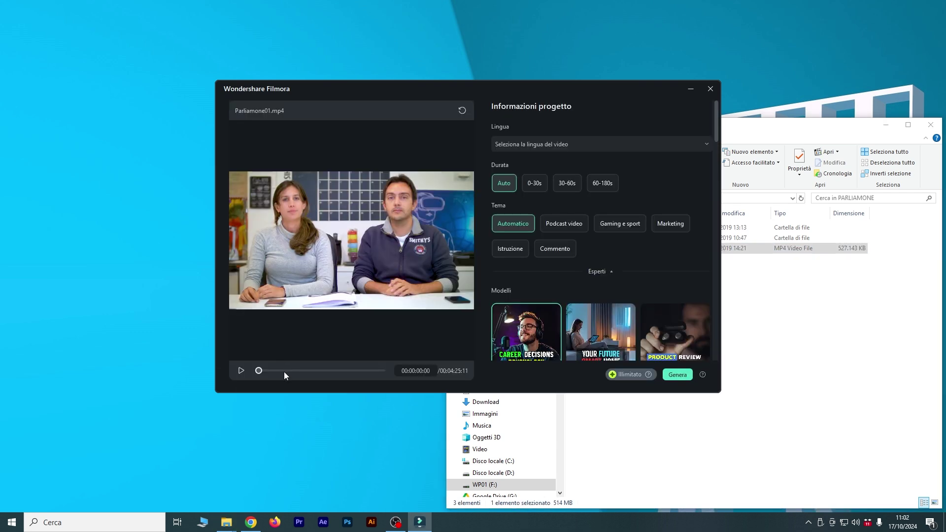
Set the video language for Parliamone01.mp4 to Italiano (Italia).
drag(285, 371, 253, 377)
click(591, 154)
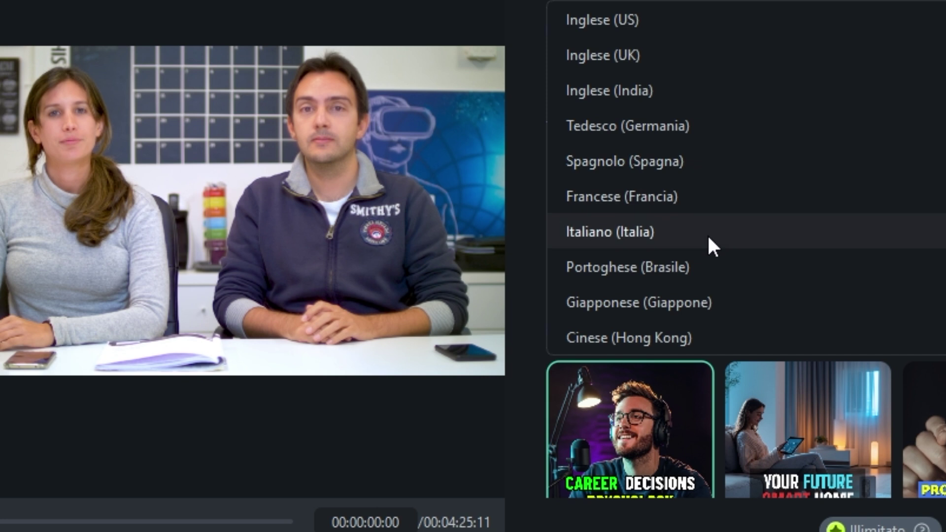
click(708, 234)
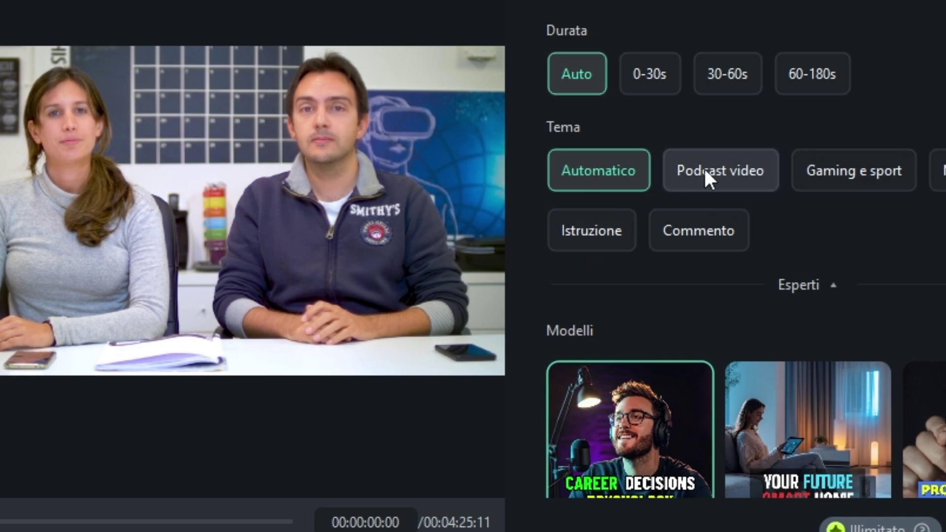
Switch the theme to Podcast video and browse the models it offers.
click(744, 174)
scroll(743, 173, down, 6)
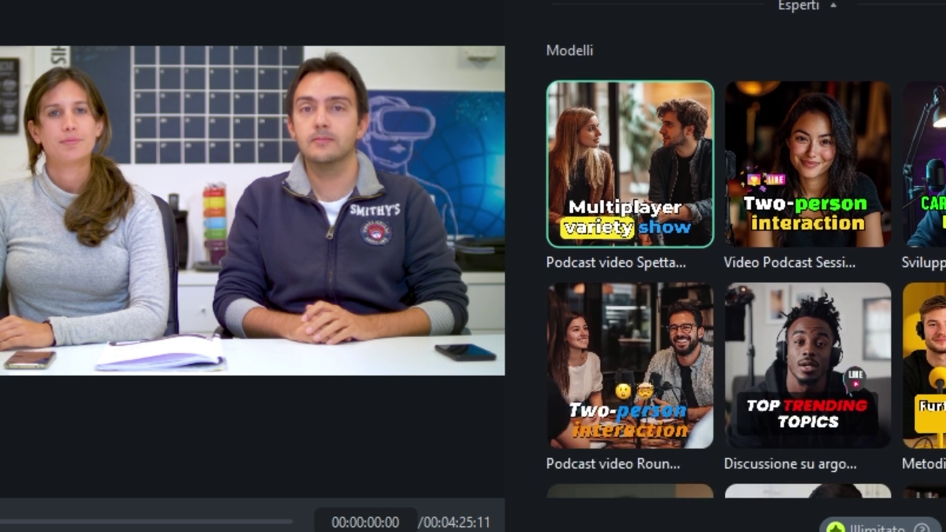
scroll(745, 250, down, 6)
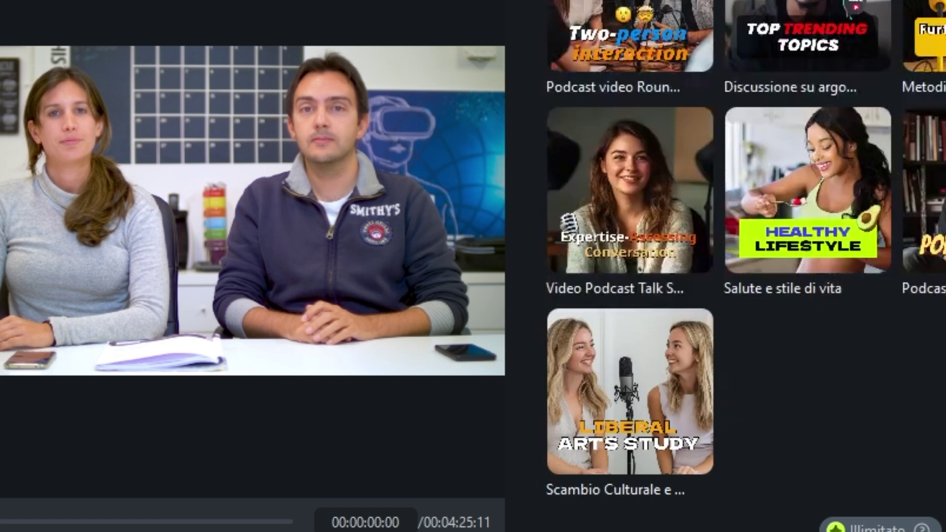
scroll(745, 250, up, 10)
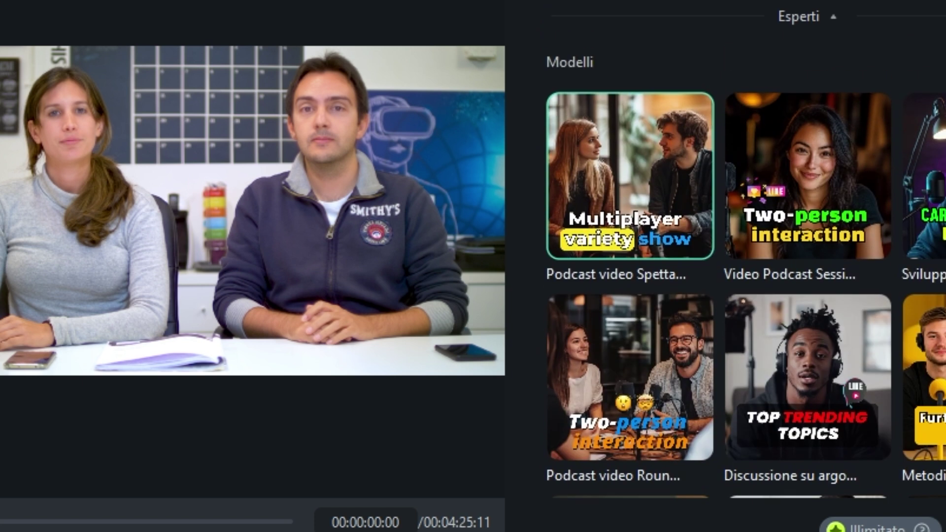
scroll(598, 164, down, 3)
scroll(598, 165, up, 3)
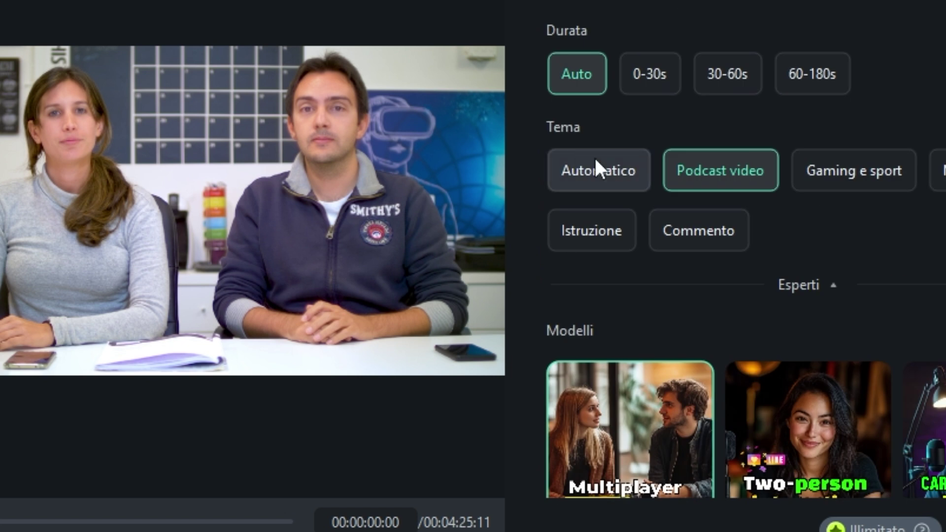
Compare the models of the Gaming e sport, Marketing, Commento, Istruzione and Automatico themes.
click(837, 179)
click(939, 170)
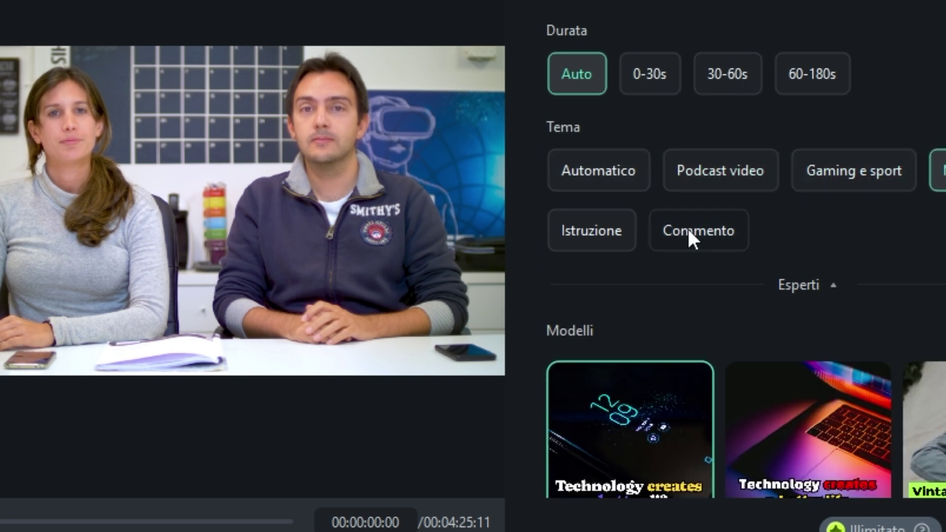
click(689, 230)
click(594, 234)
click(600, 173)
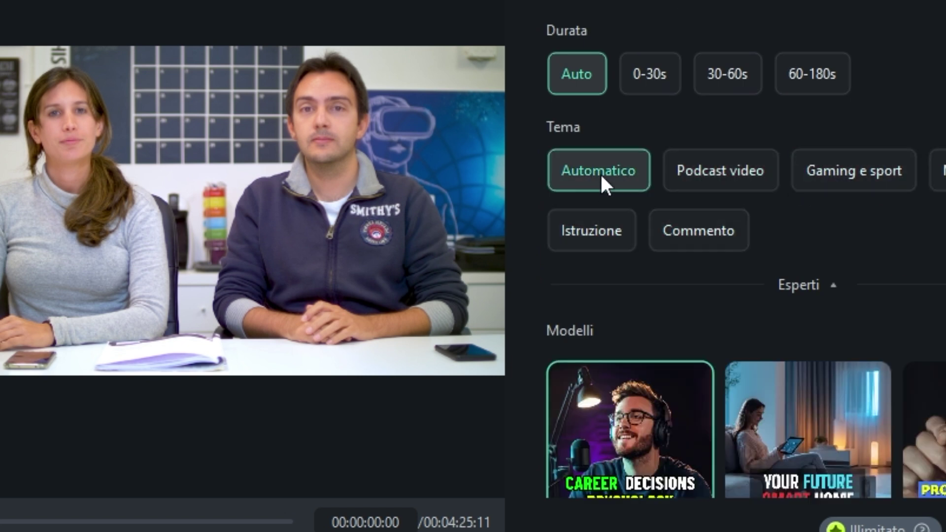
scroll(808, 214, down, 7)
scroll(809, 216, down, 12)
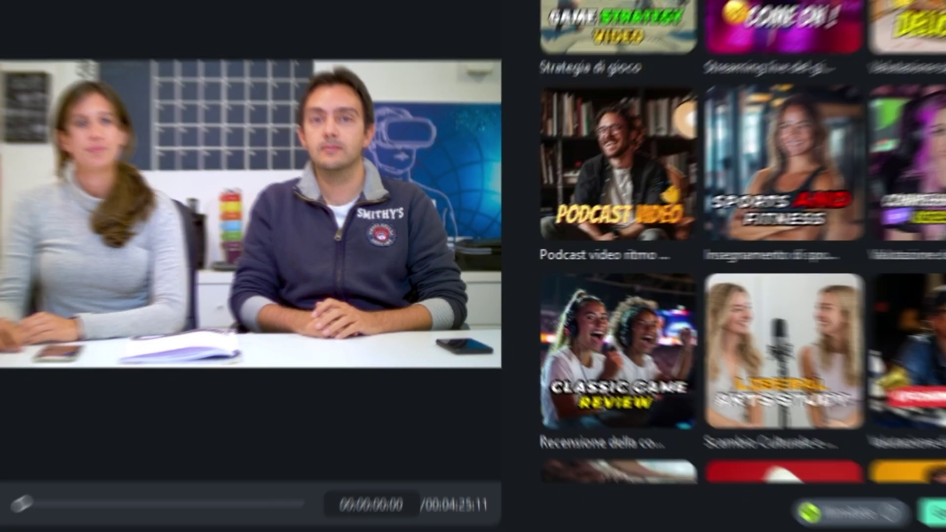
drag(715, 315, 714, 135)
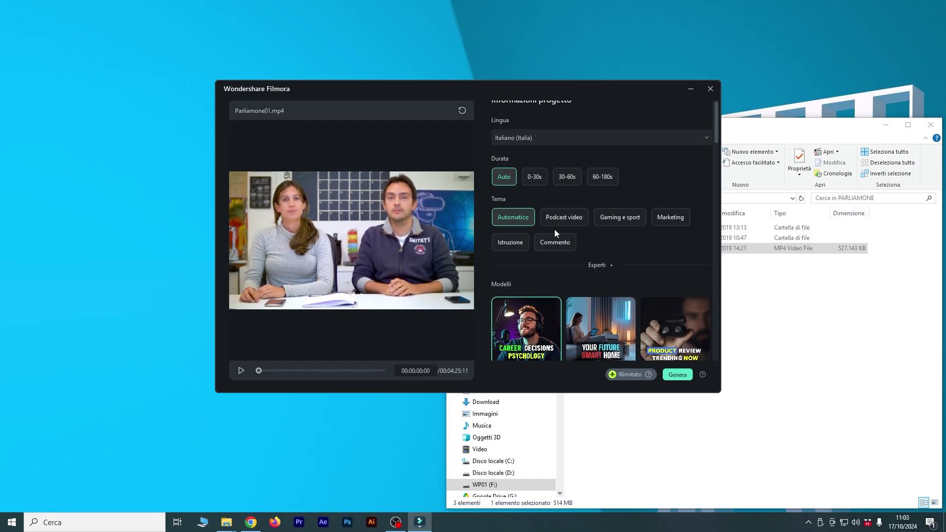
Choose the Podcast video theme with the Podcast video Round fulmineo model and generate the short clips.
click(562, 220)
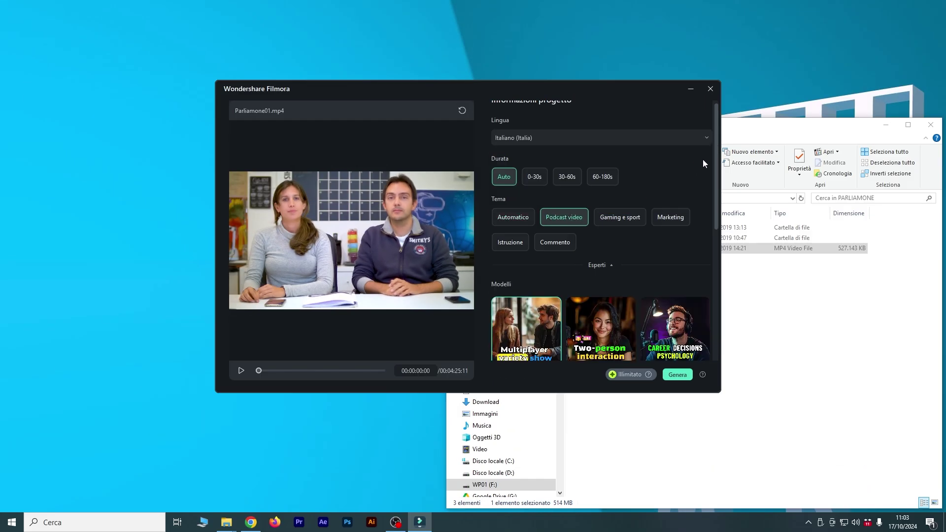
drag(714, 172, 715, 250)
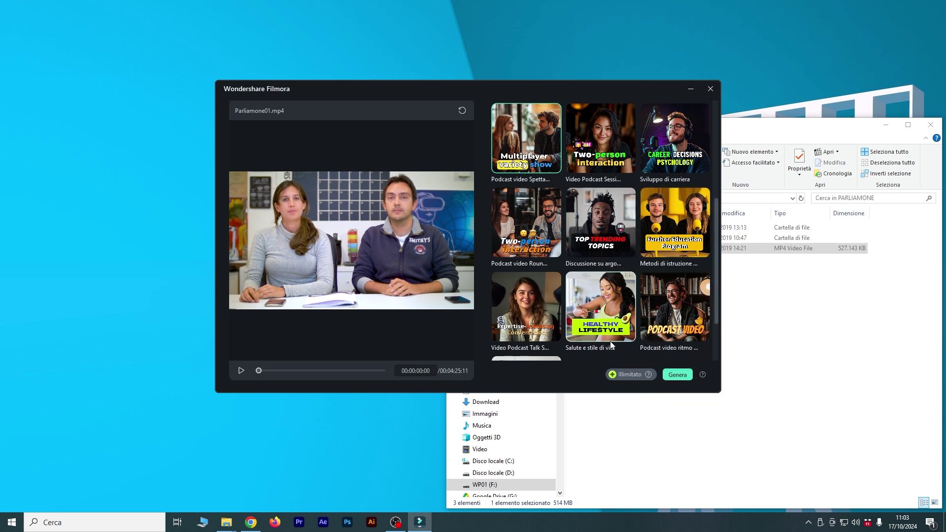
scroll(650, 297, down, 2)
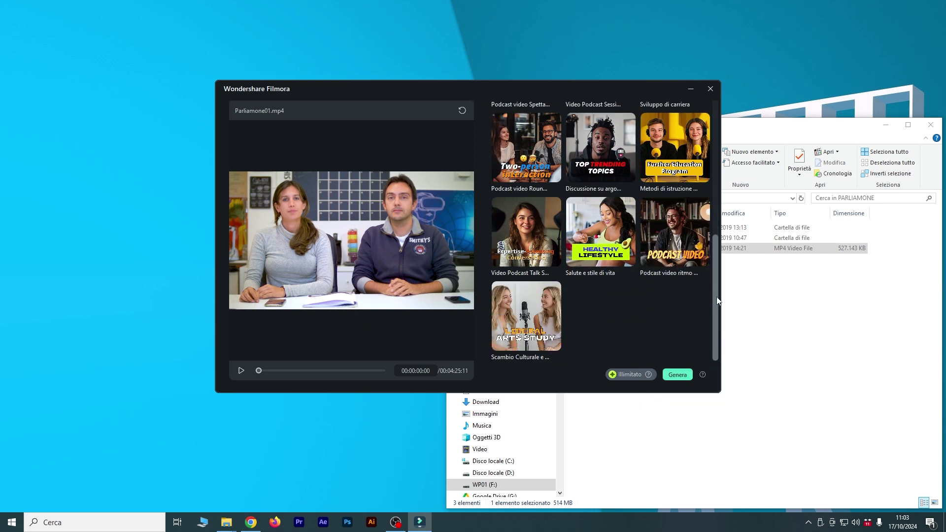
scroll(717, 297, up, 3)
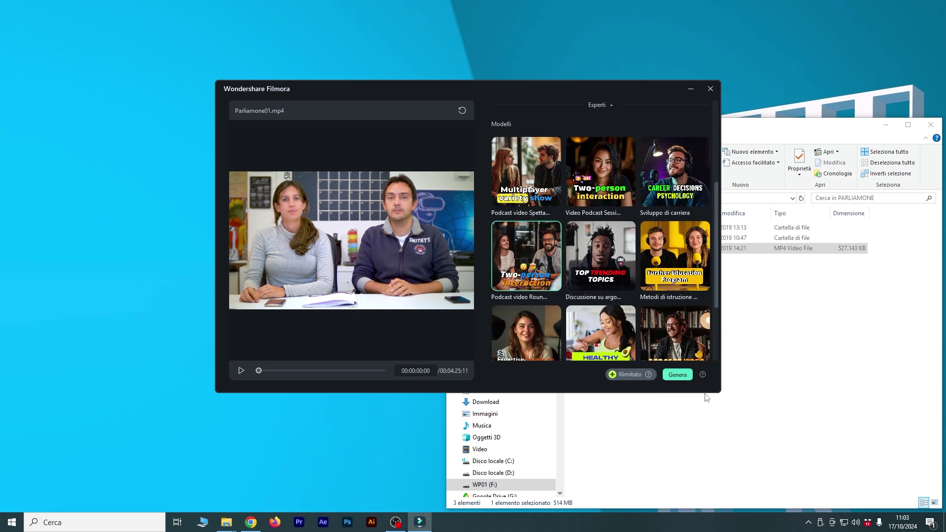
click(677, 375)
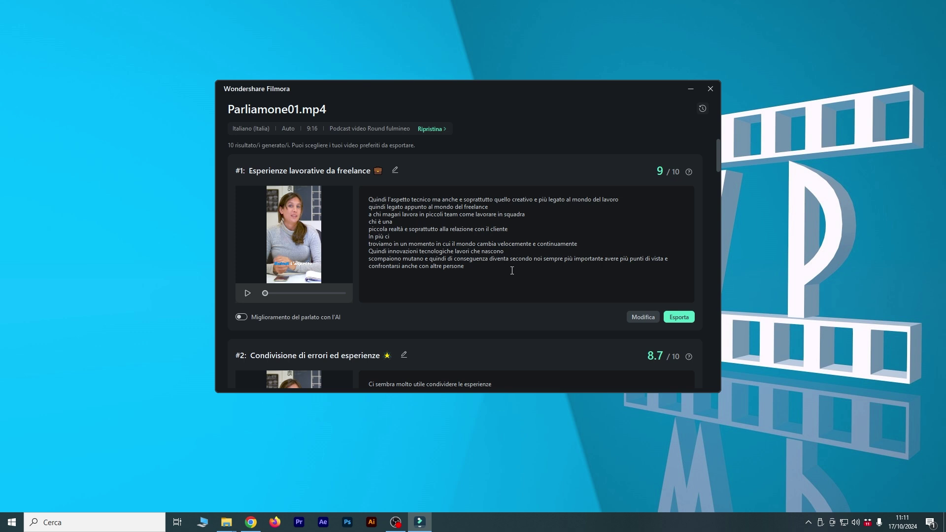
Skim the generated clips, then read the transcript of clip #1 and preview it.
scroll(430, 111, down, 10)
scroll(558, 162, up, 10)
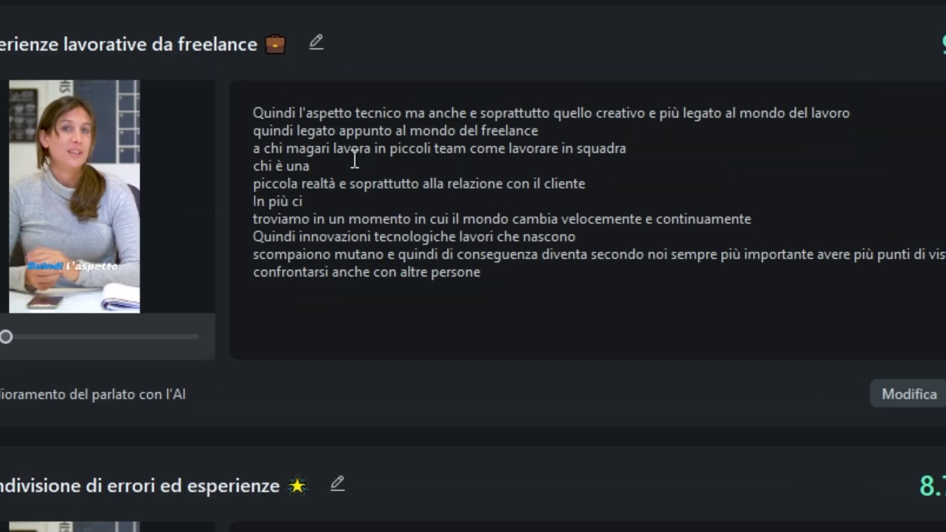
drag(255, 113, 623, 181)
click(377, 188)
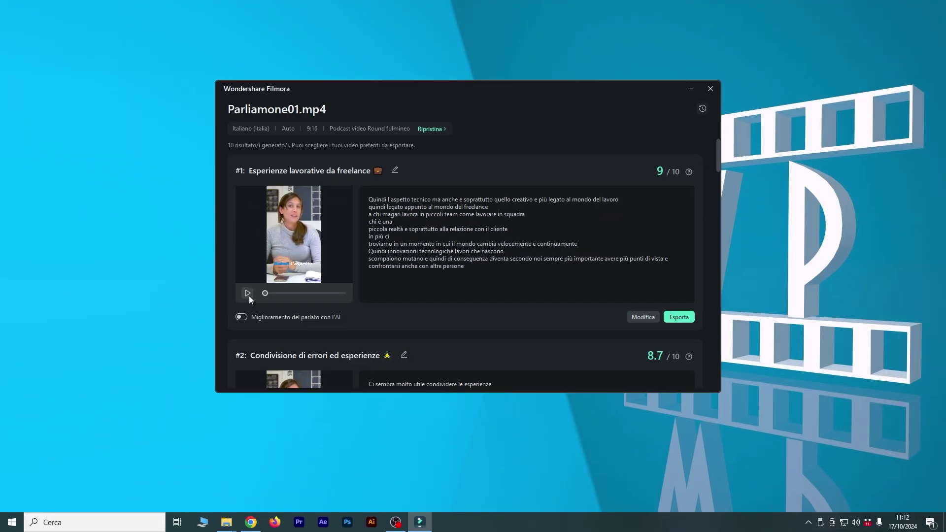
click(248, 294)
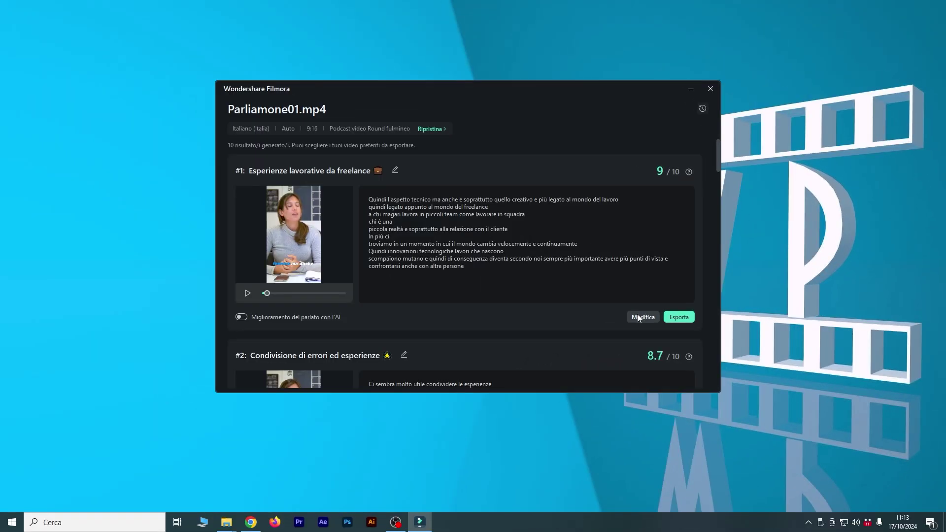
Read the transcript of clip #2 and preview clip #3 at several points to check its framing and captions.
scroll(409, 243, down, 3)
scroll(412, 246, down, 1)
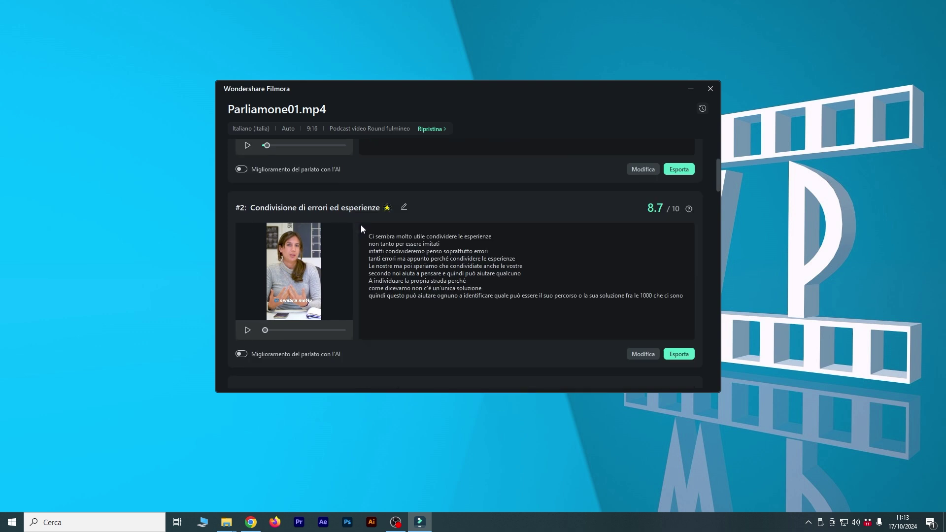
drag(370, 240, 504, 324)
click(503, 324)
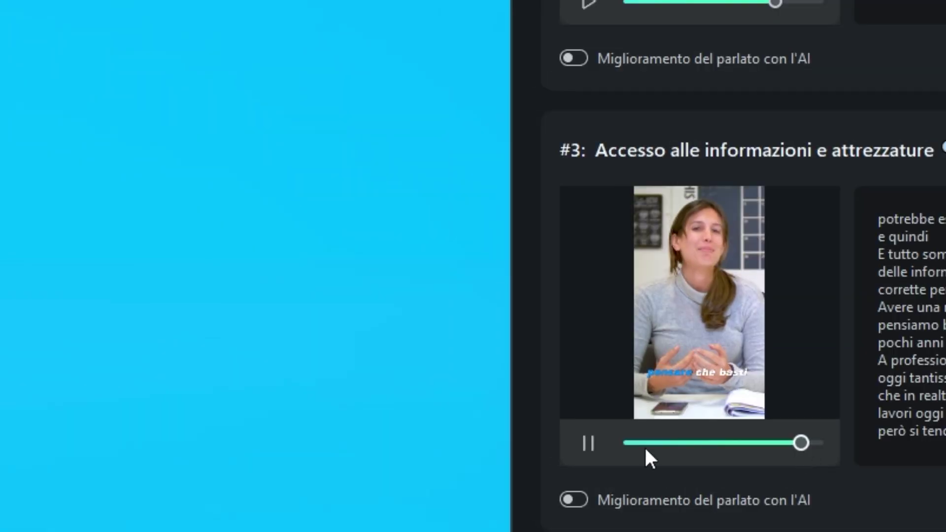
click(749, 443)
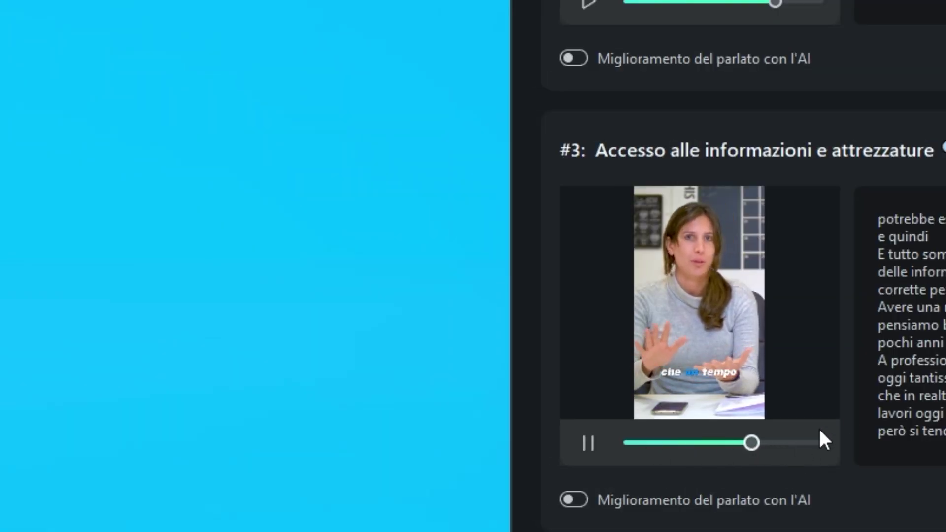
click(717, 443)
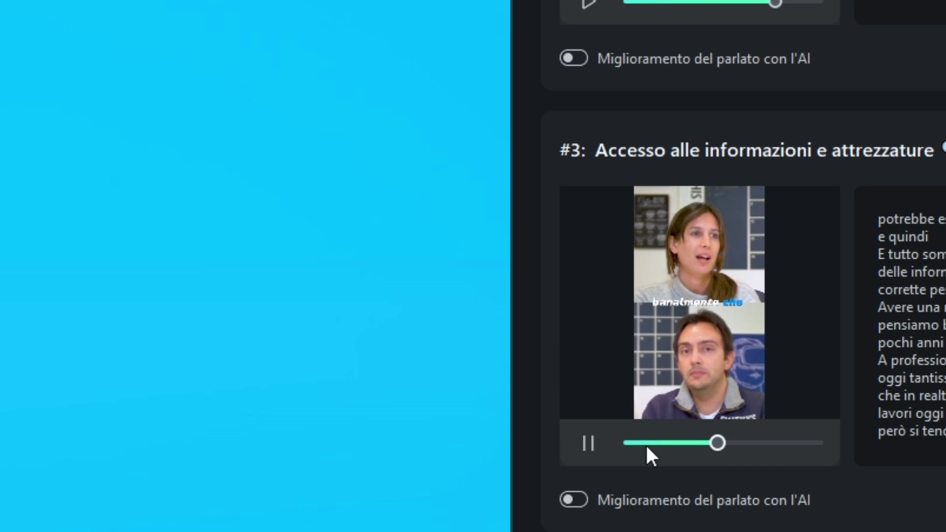
click(677, 442)
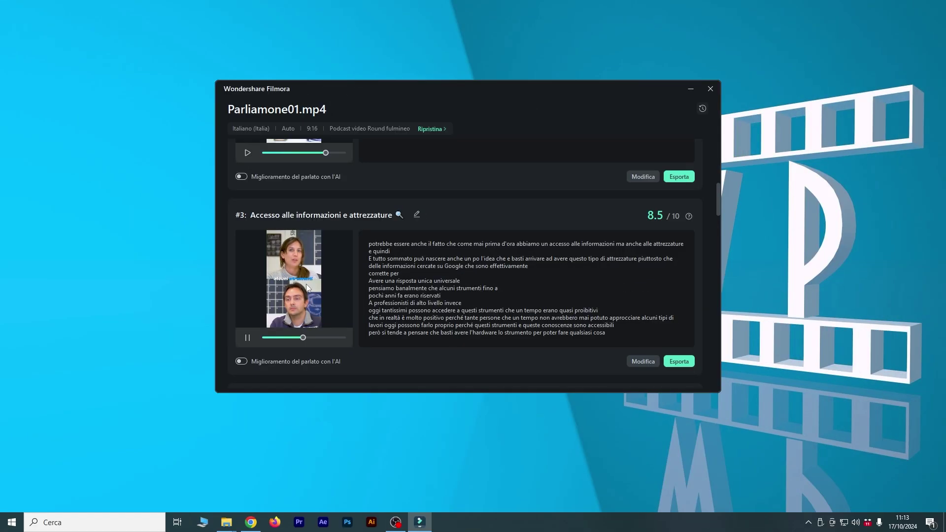
Check the transcript of clip #4 and preview clip #5, then look through the remaining clips.
scroll(478, 283, down, 3)
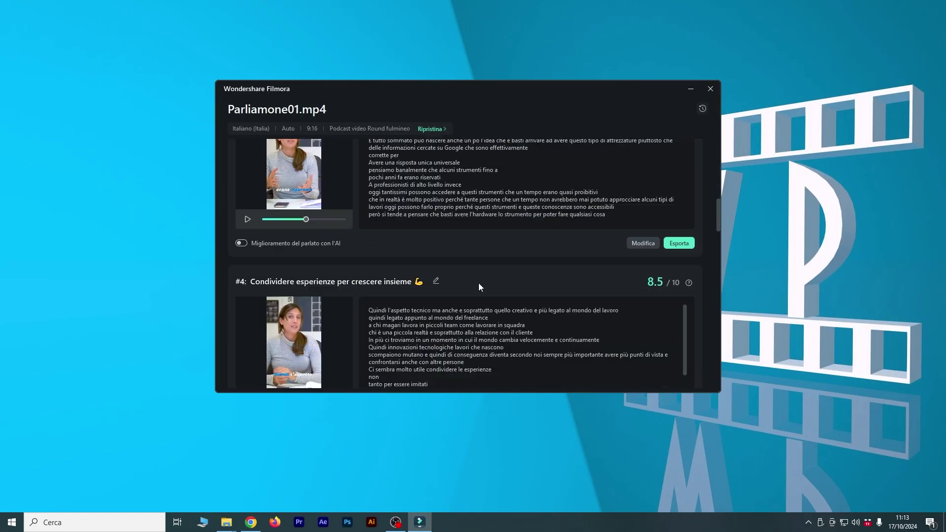
scroll(475, 268, up, 5)
scroll(475, 268, down, 6)
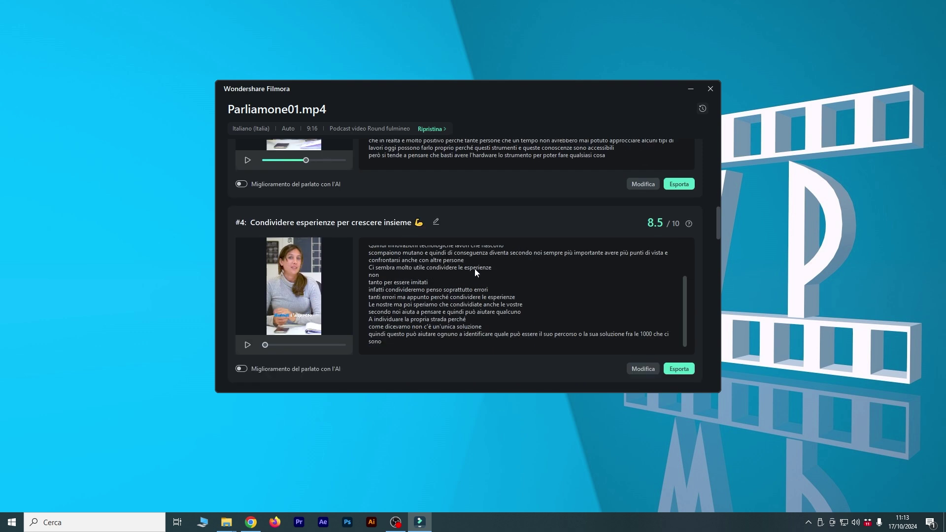
scroll(244, 289, down, 6)
scroll(244, 293, down, 1)
click(247, 293)
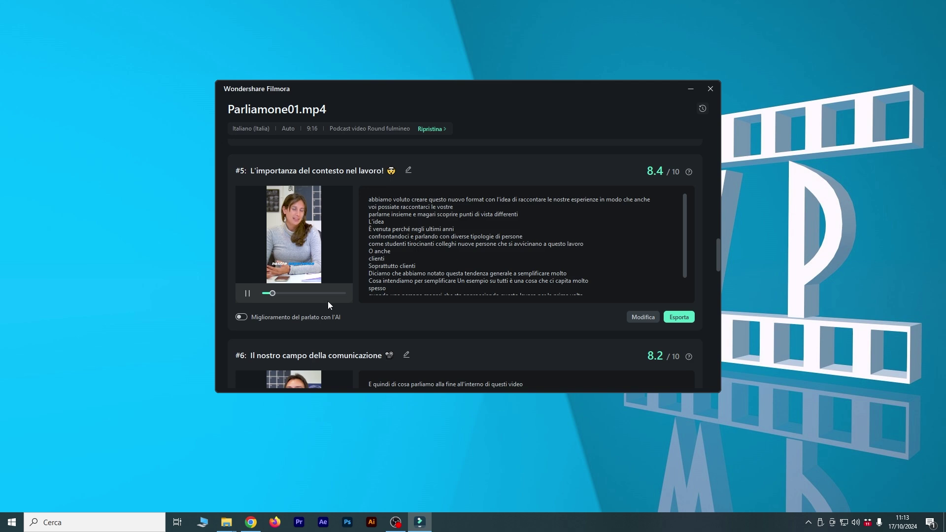
scroll(392, 310, down, 6)
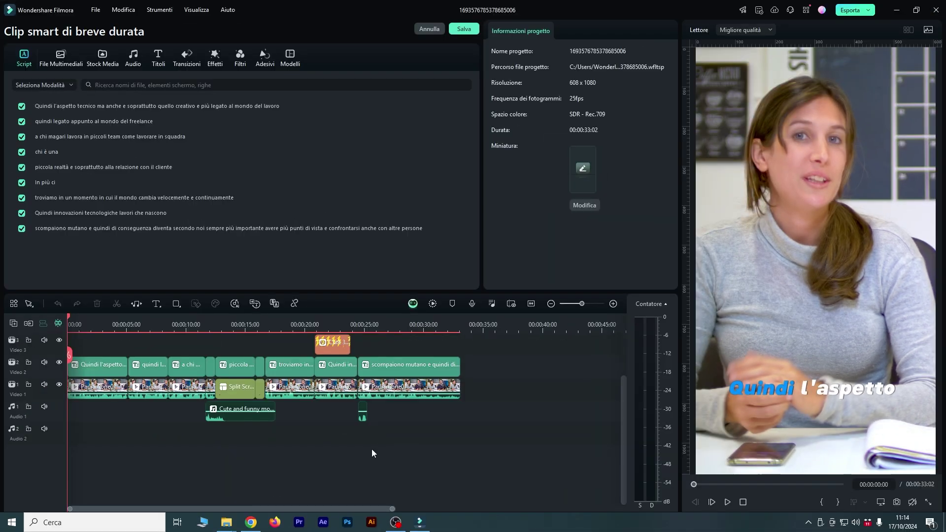
Play the opening of clip #1 in the editor and lower the player's preview volume.
click(109, 329)
key(space)
key(space)
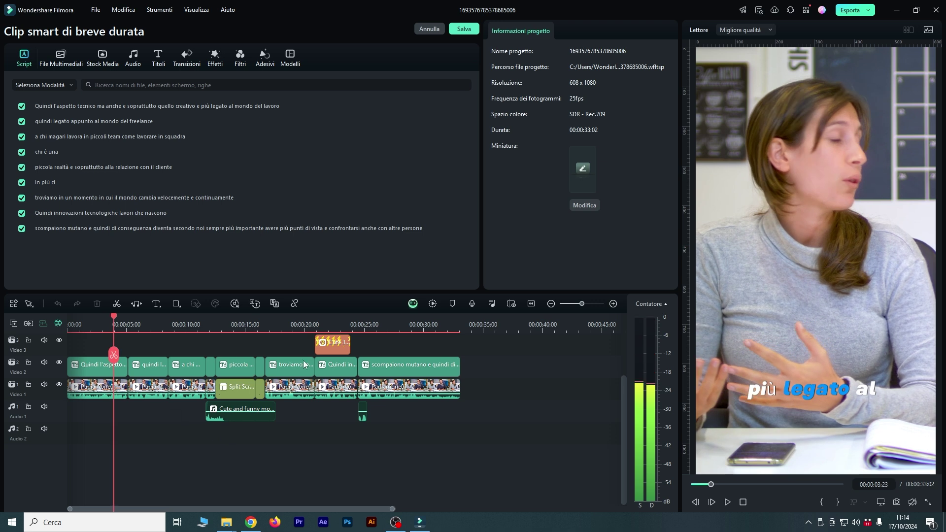
click(913, 503)
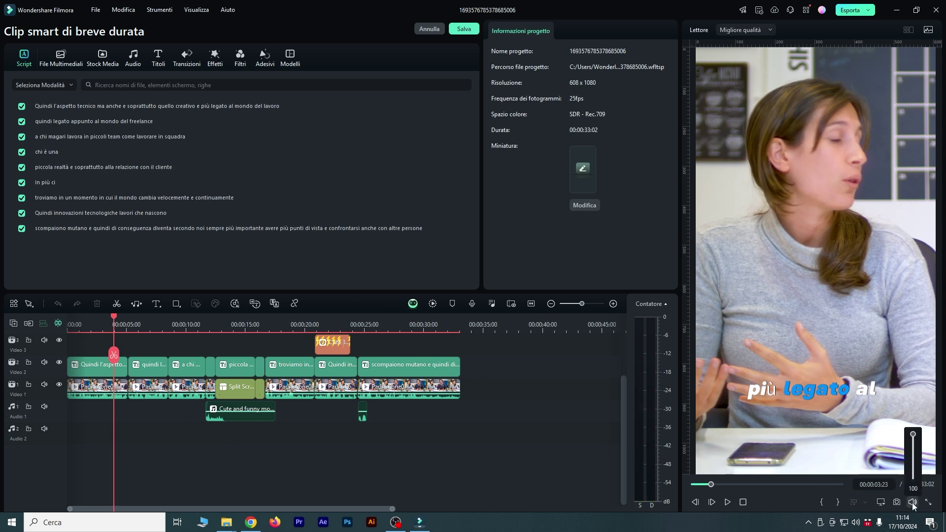
drag(914, 446, 914, 477)
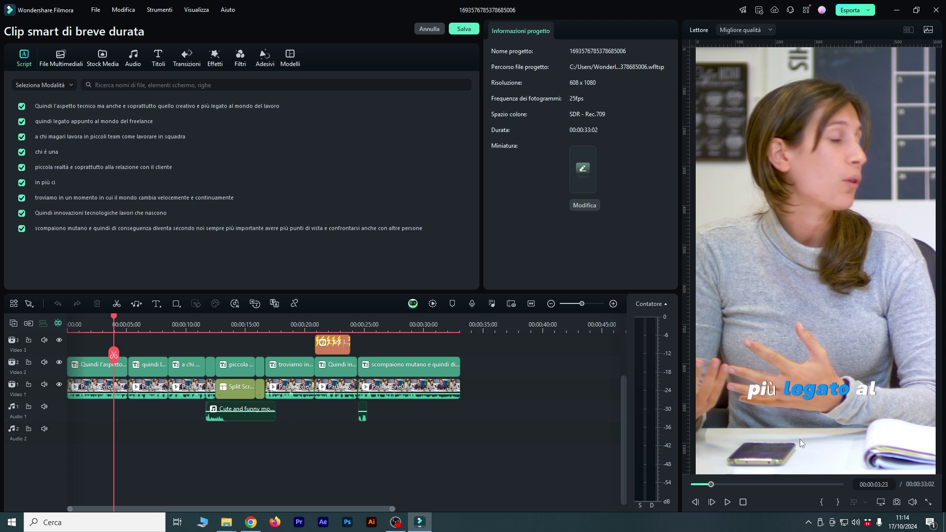
Play clip #1 from 00:00:21:00 to check the lightning sticker, then move the playhead to the split-screen section.
click(317, 322)
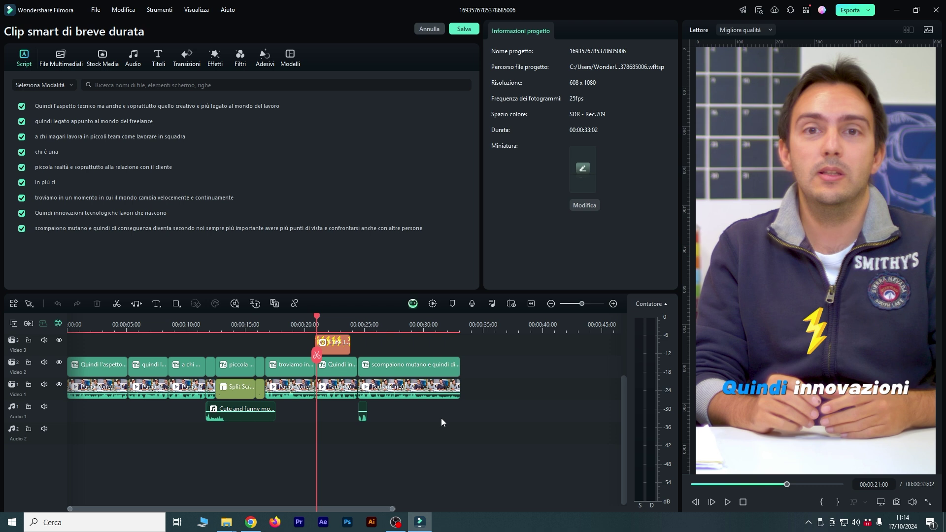
key(space)
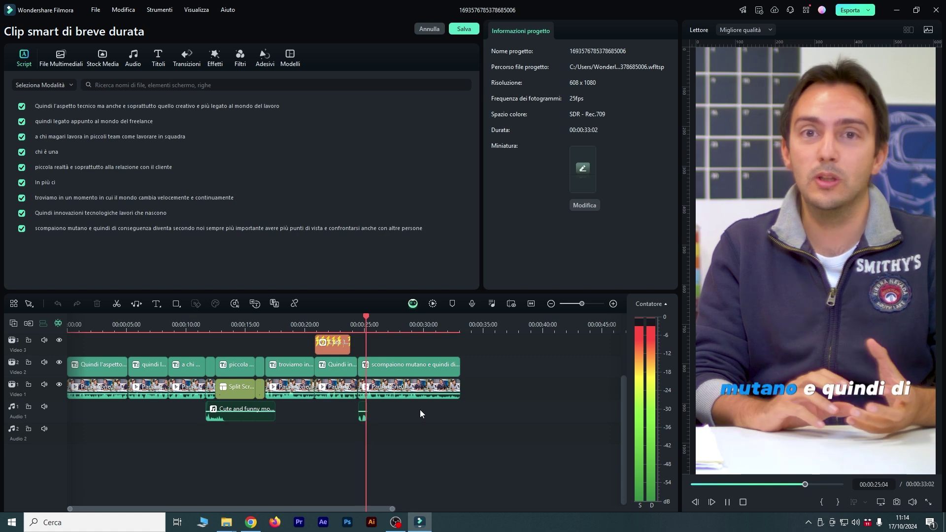
click(233, 326)
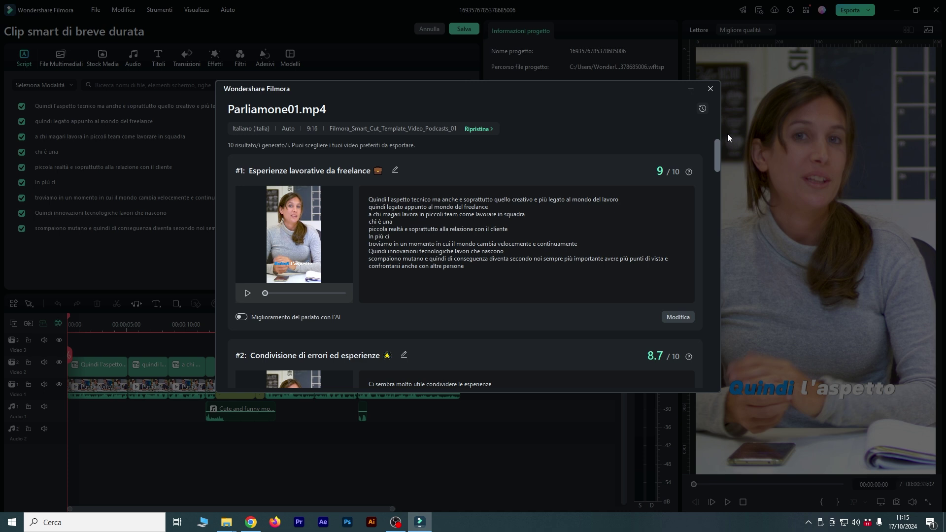
Review the whole list of generated clips from #1 to #10 and return to clip #1.
drag(717, 160, 701, 393)
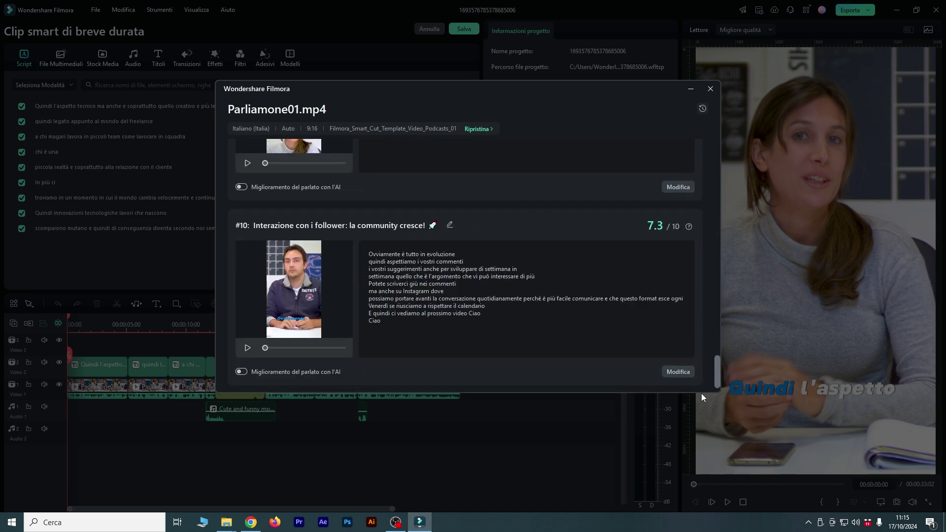
scroll(601, 274, up, 20)
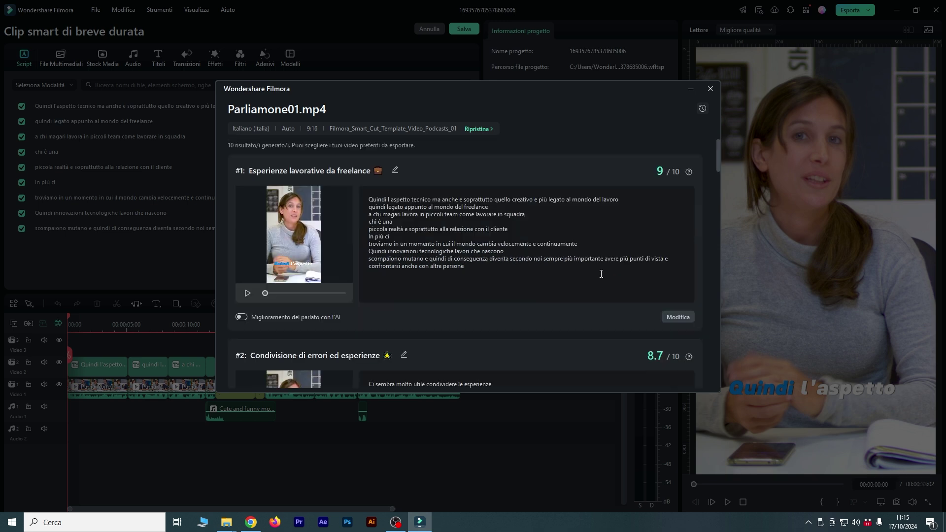